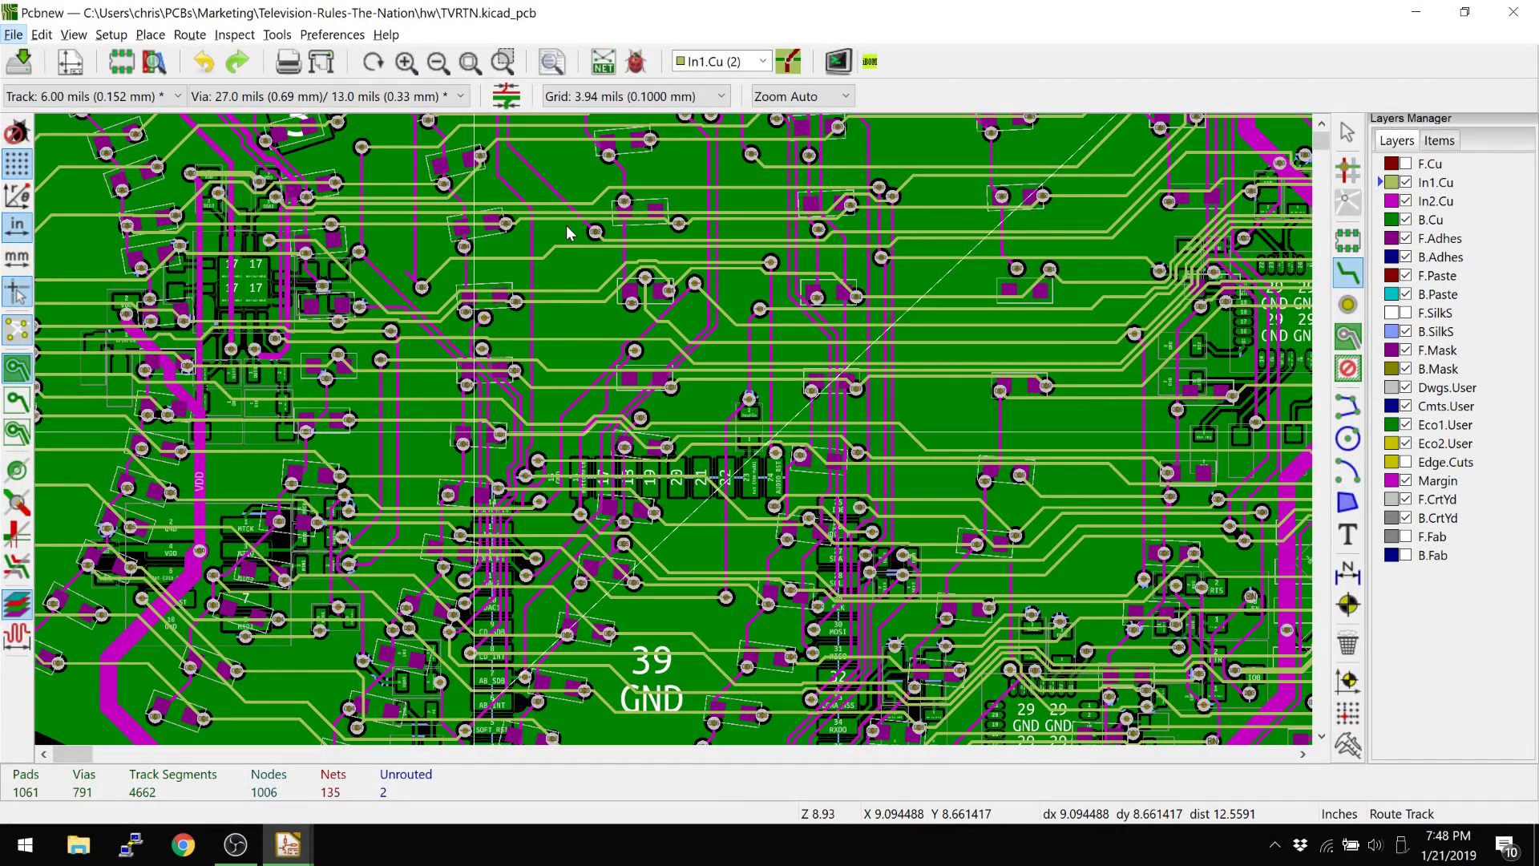
click(528, 277)
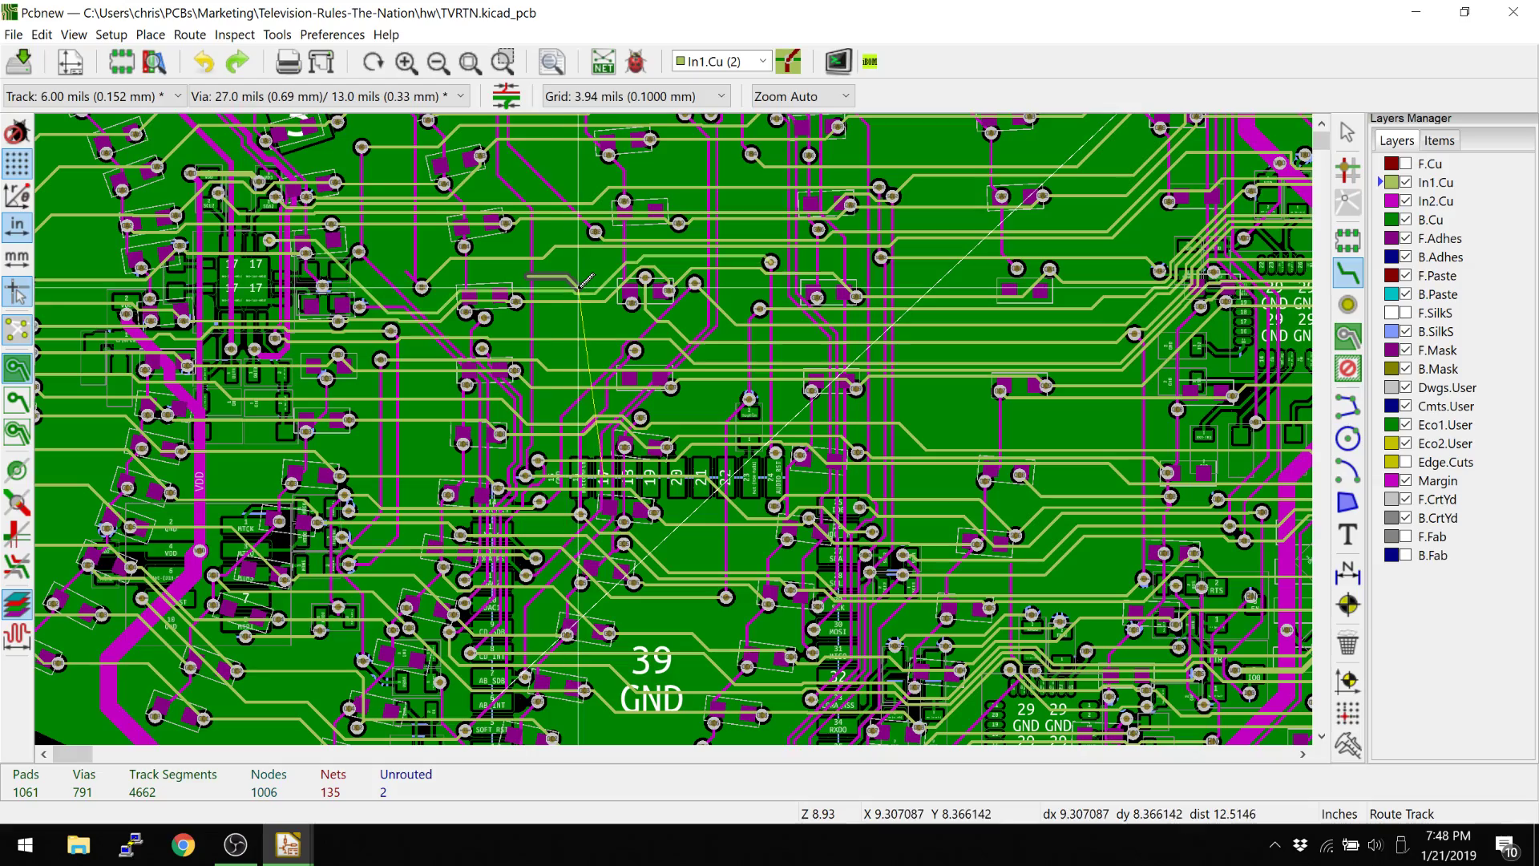
middle_drag(579, 287, 565, 261)
scroll(473, 273, down, 4)
scroll(675, 429, up, 4)
scroll(675, 429, down, 2)
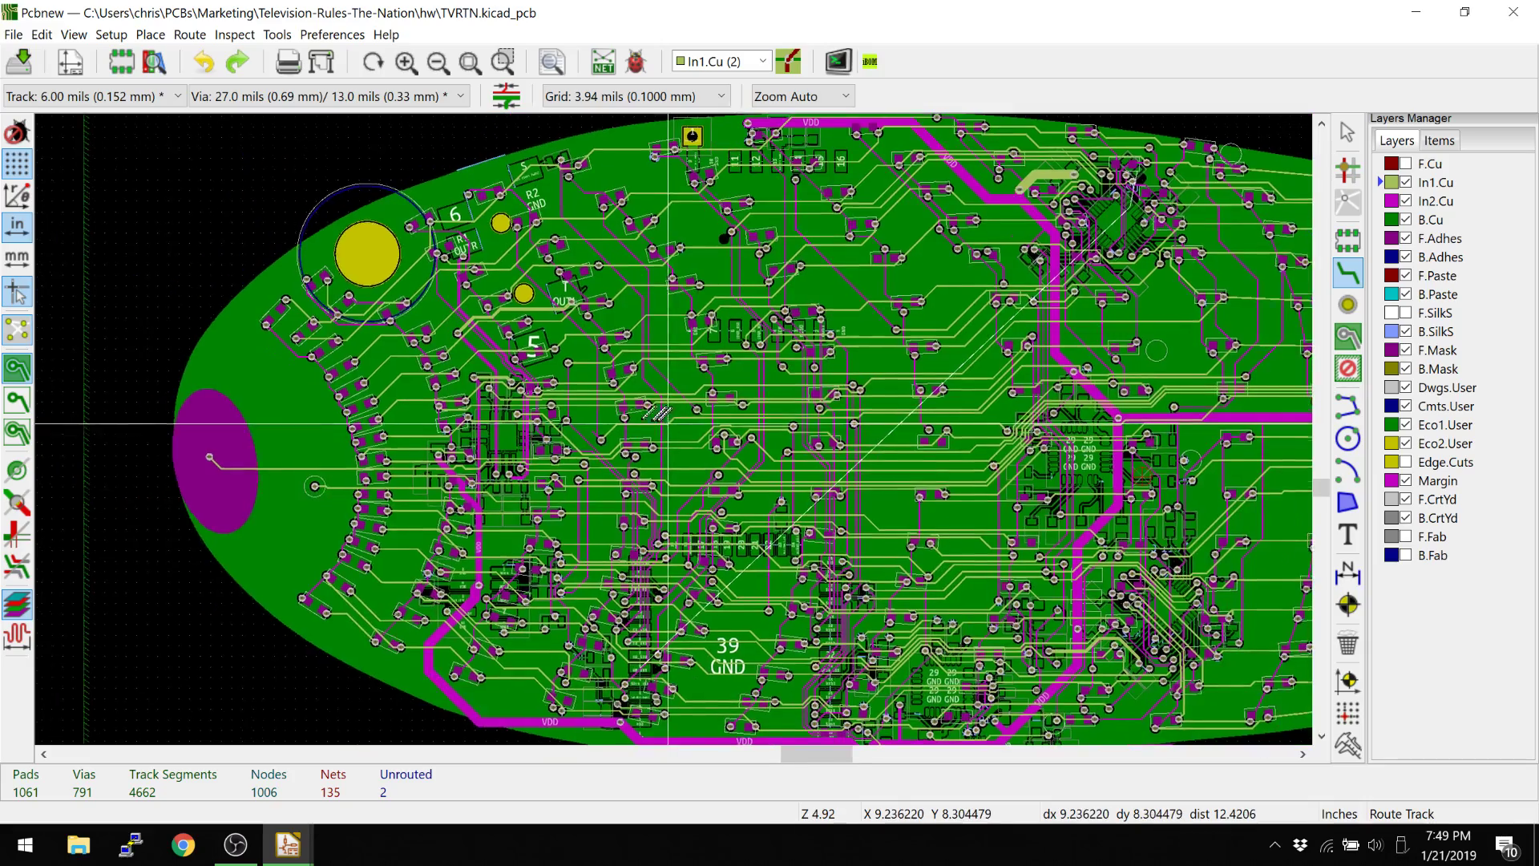
middle_drag(668, 424, 510, 429)
Switch the board editor to the Legacy Toolset and inspect how the board's tracks are displayed.
click(332, 34)
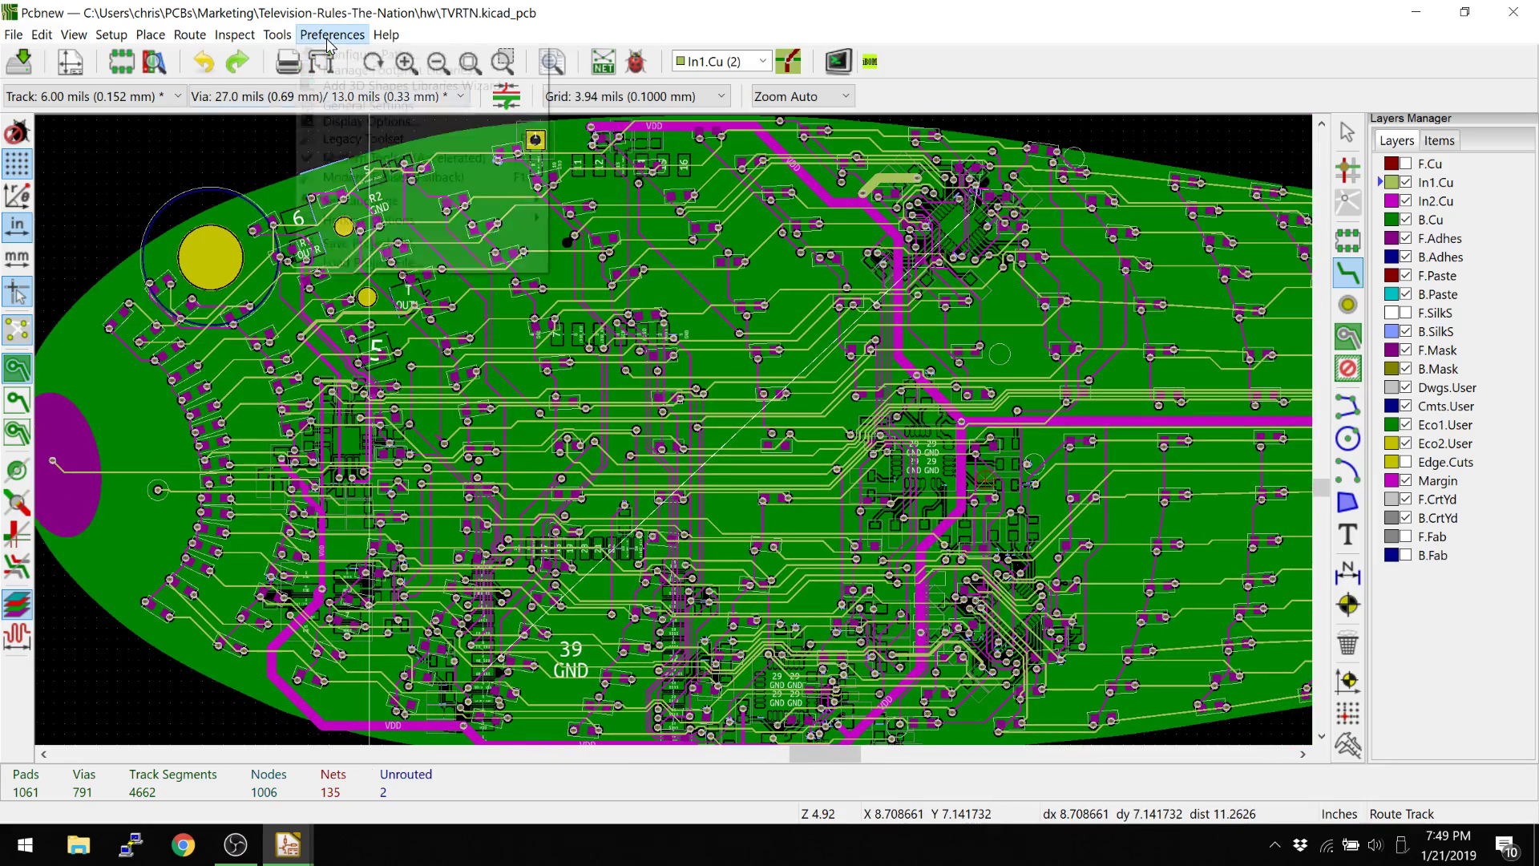
click(353, 141)
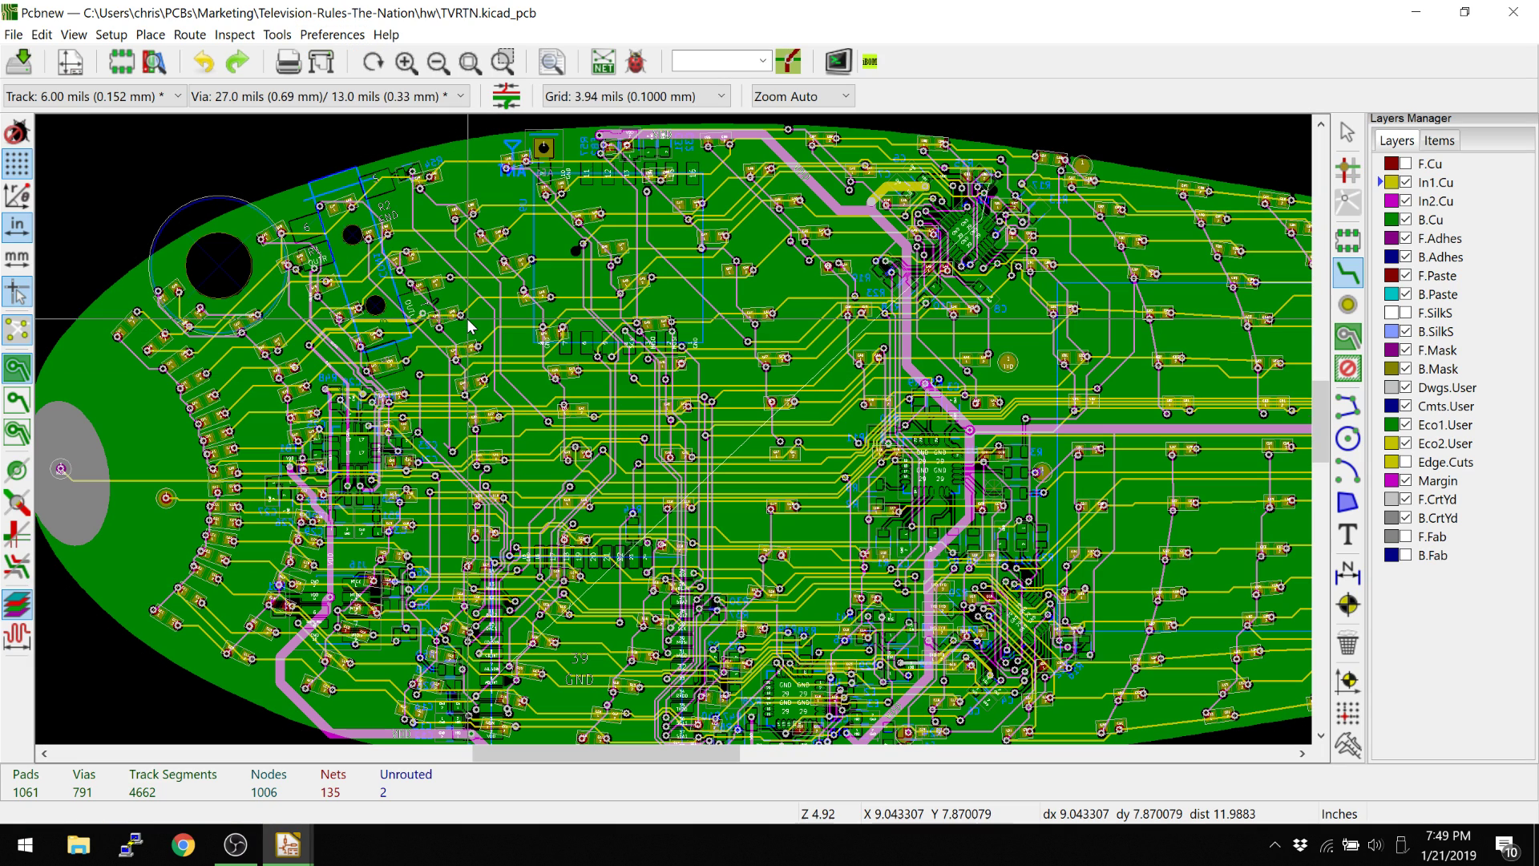
scroll(472, 329, down, 1)
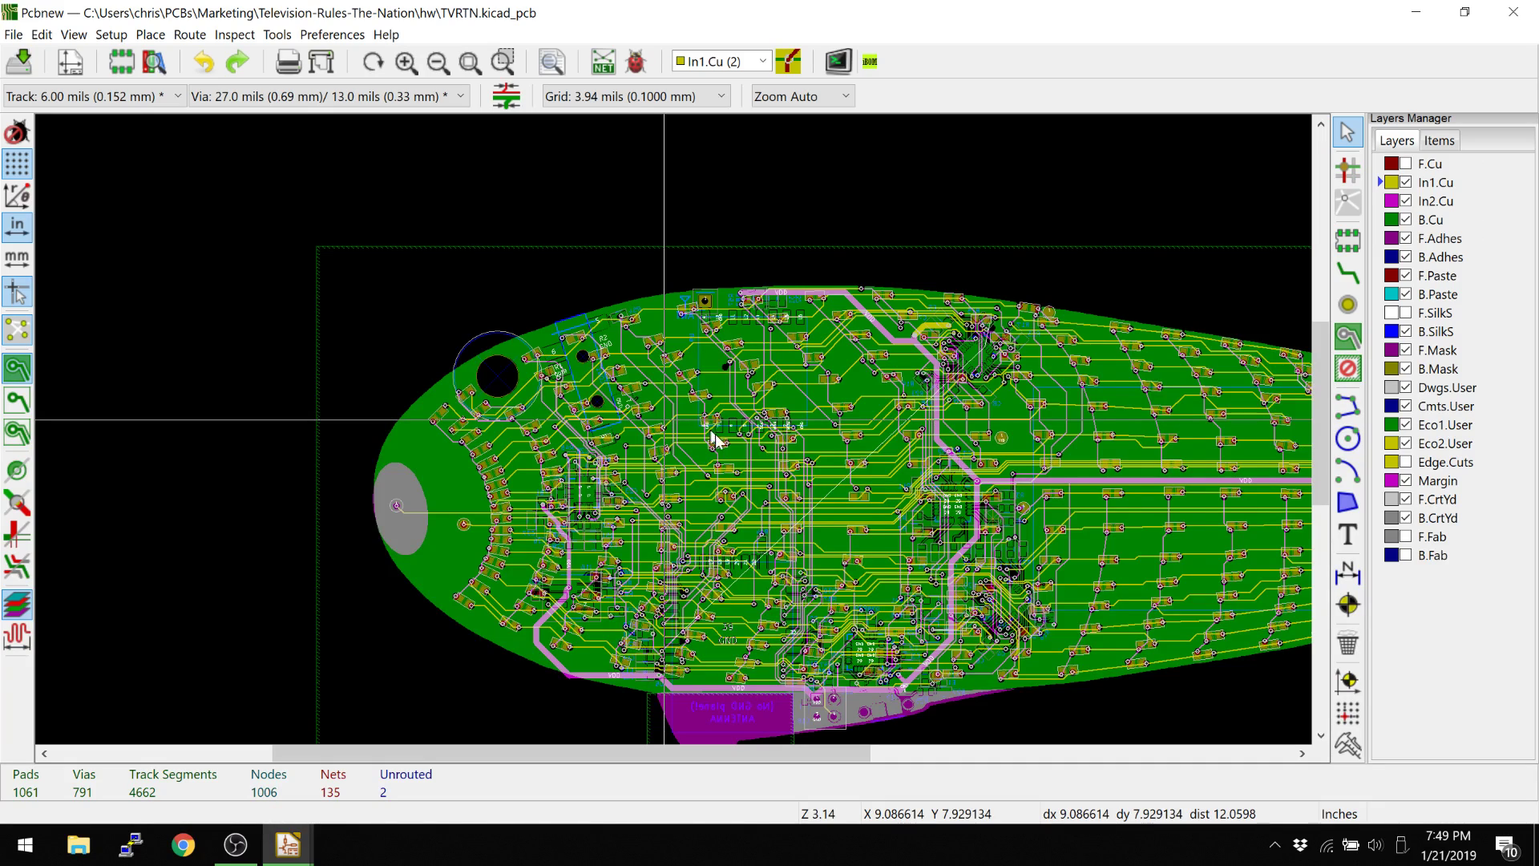
scroll(723, 440, down, 1)
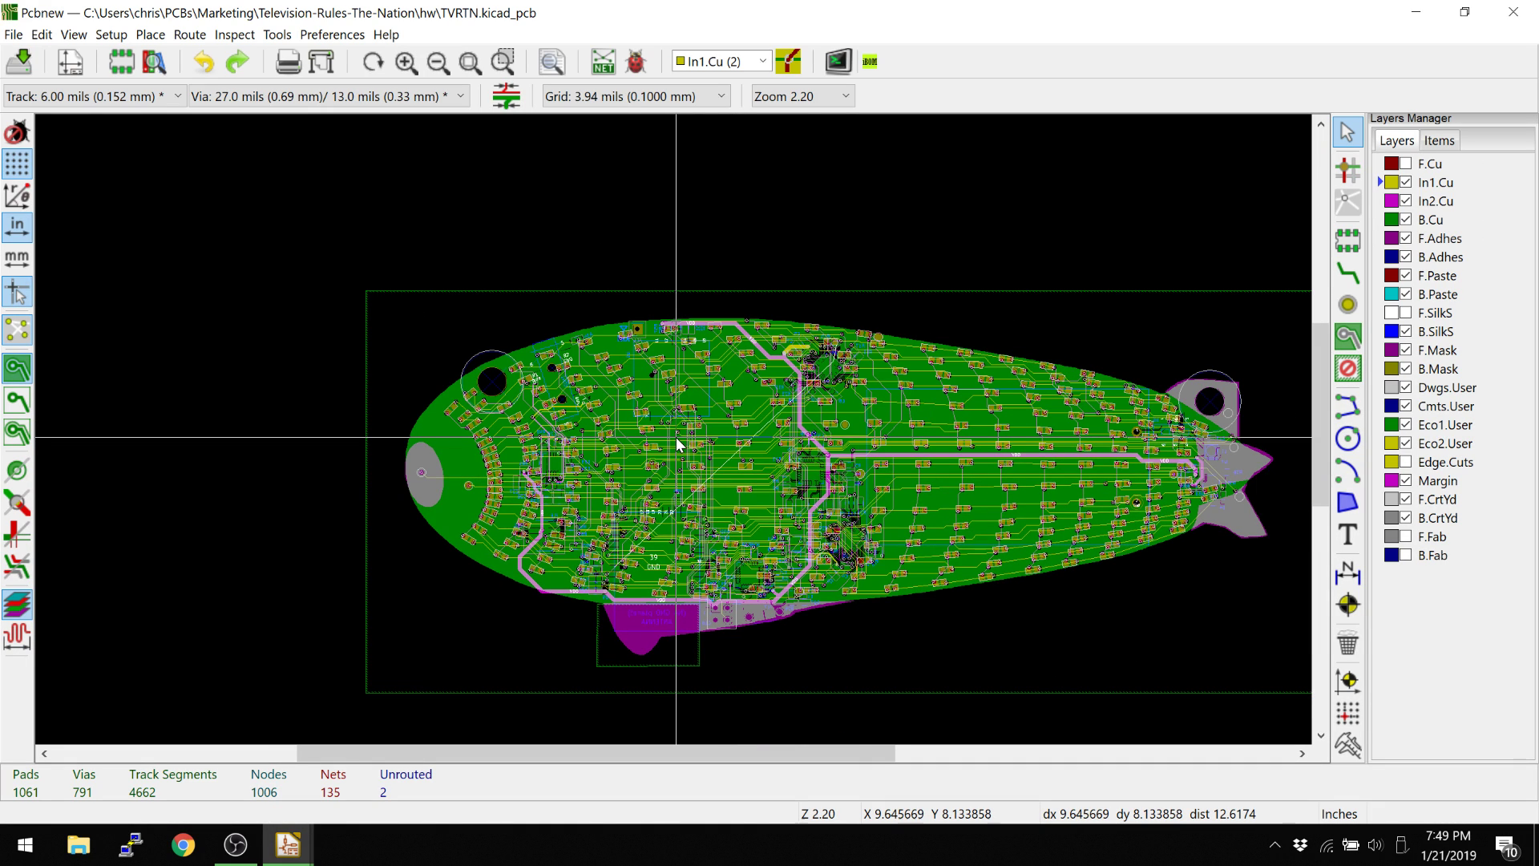
scroll(663, 420, up, 1)
scroll(664, 420, up, 2)
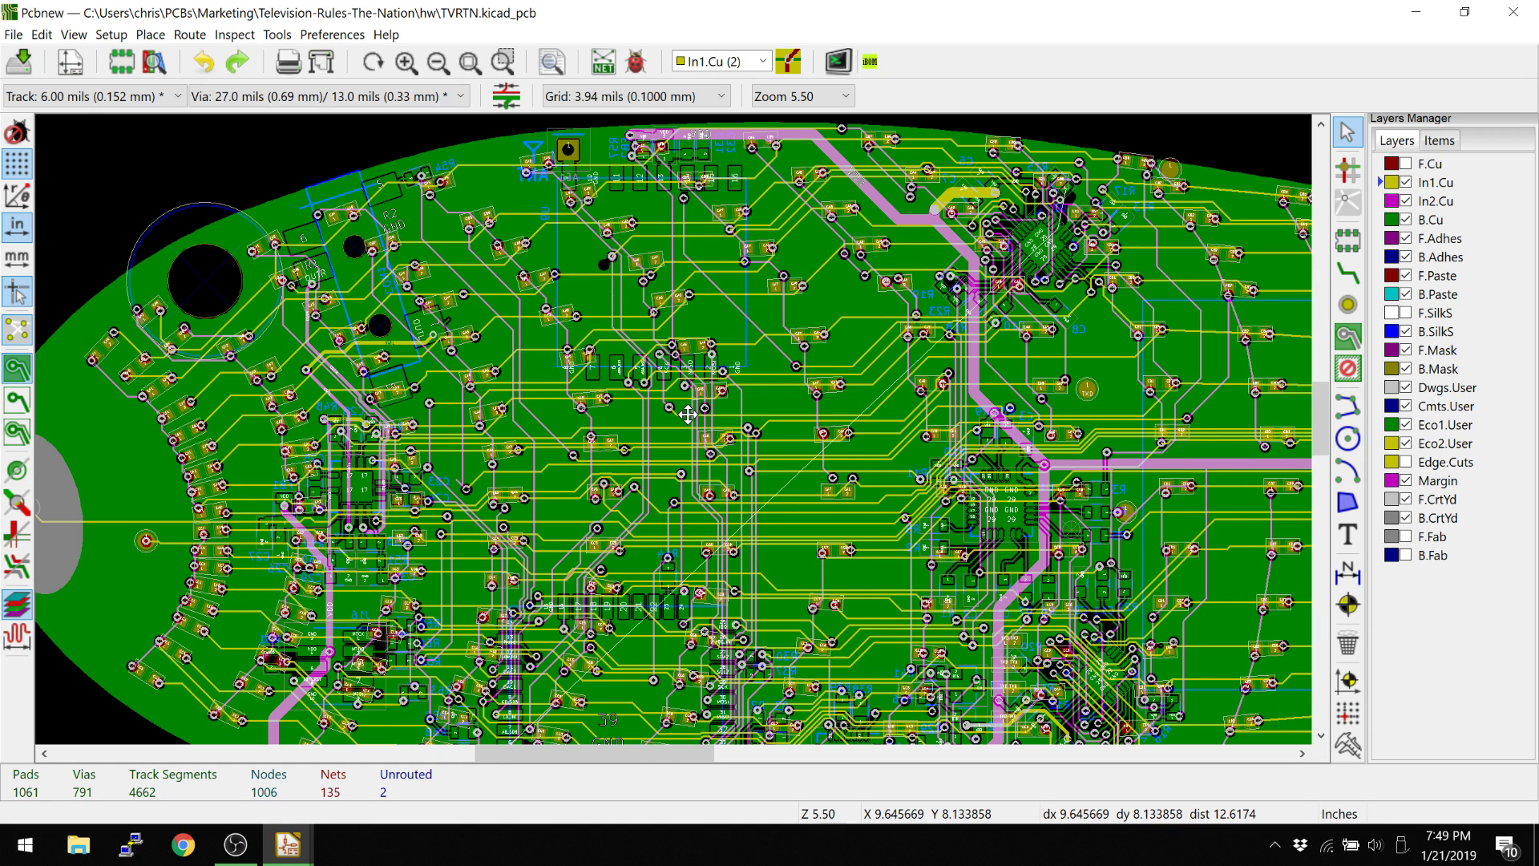
middle_drag(664, 420, 688, 414)
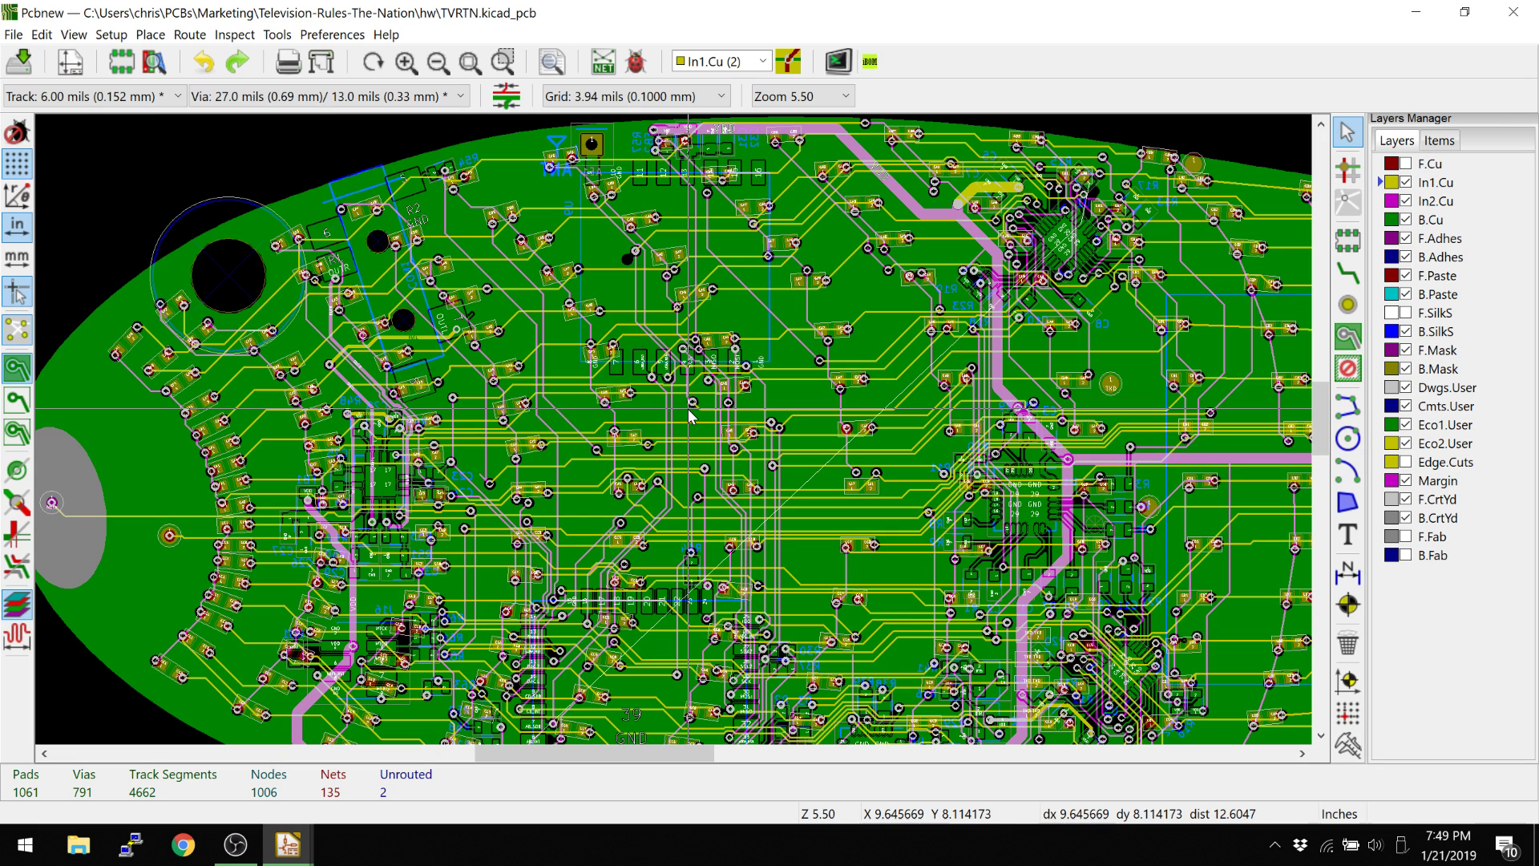
Switch the board editor back to Modern Toolset (Accelerated) and inspect the tracks around the lower connector chip.
click(332, 34)
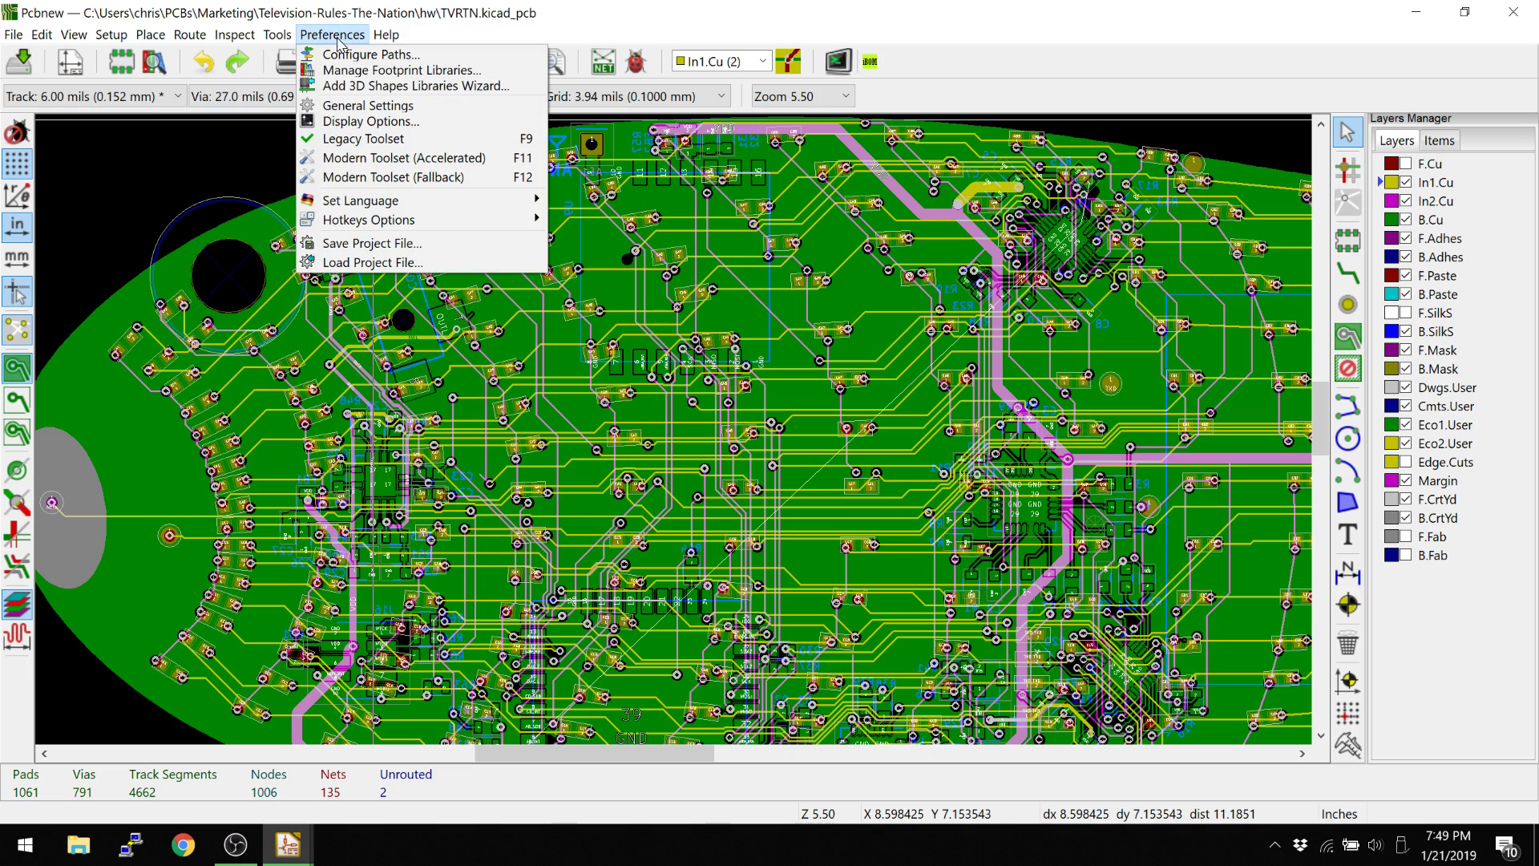
click(363, 158)
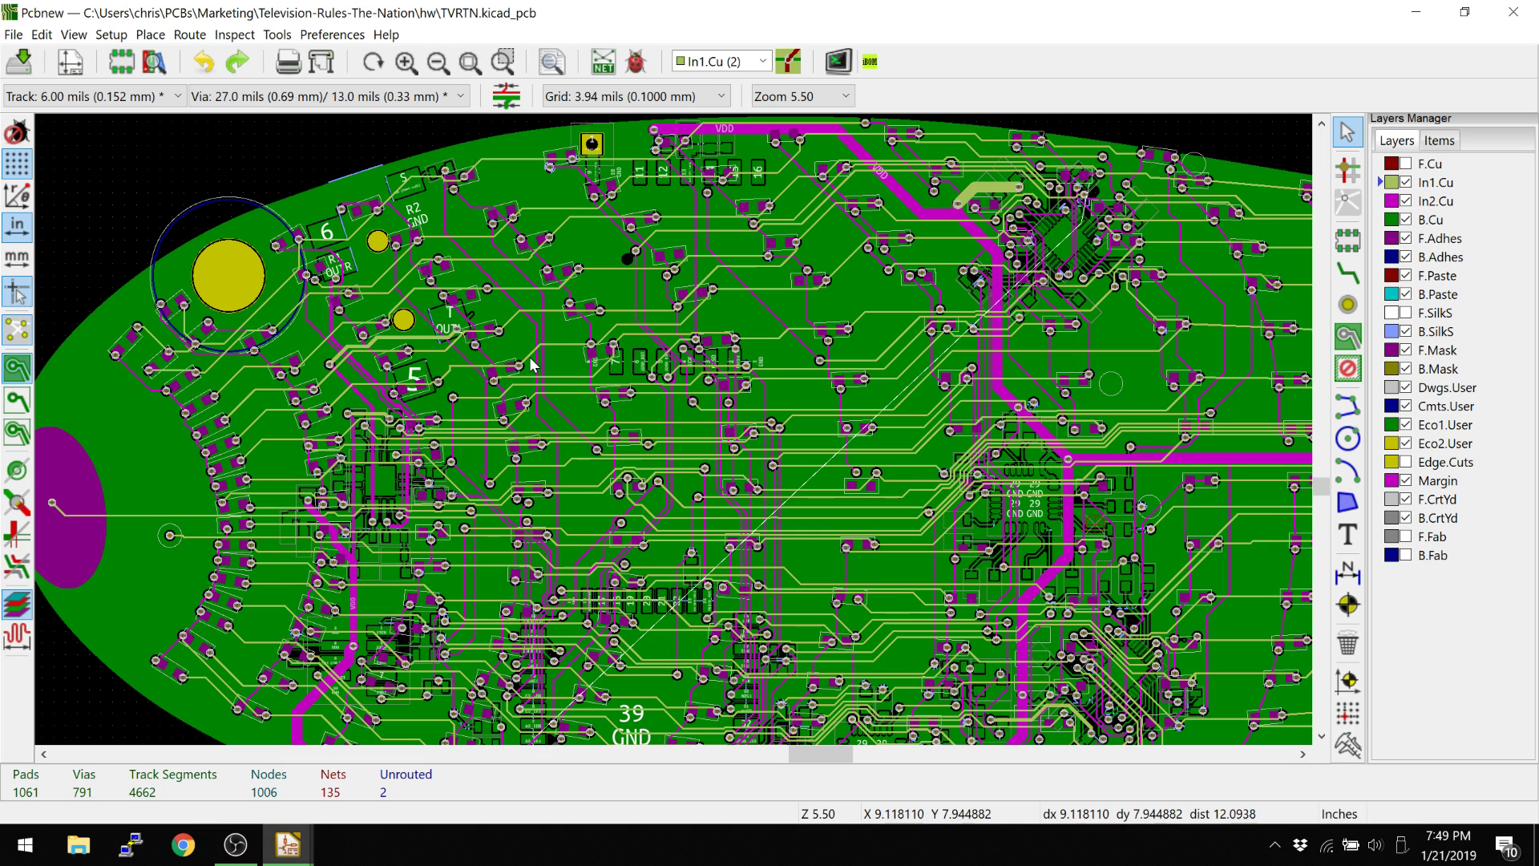
middle_drag(644, 430, 575, 396)
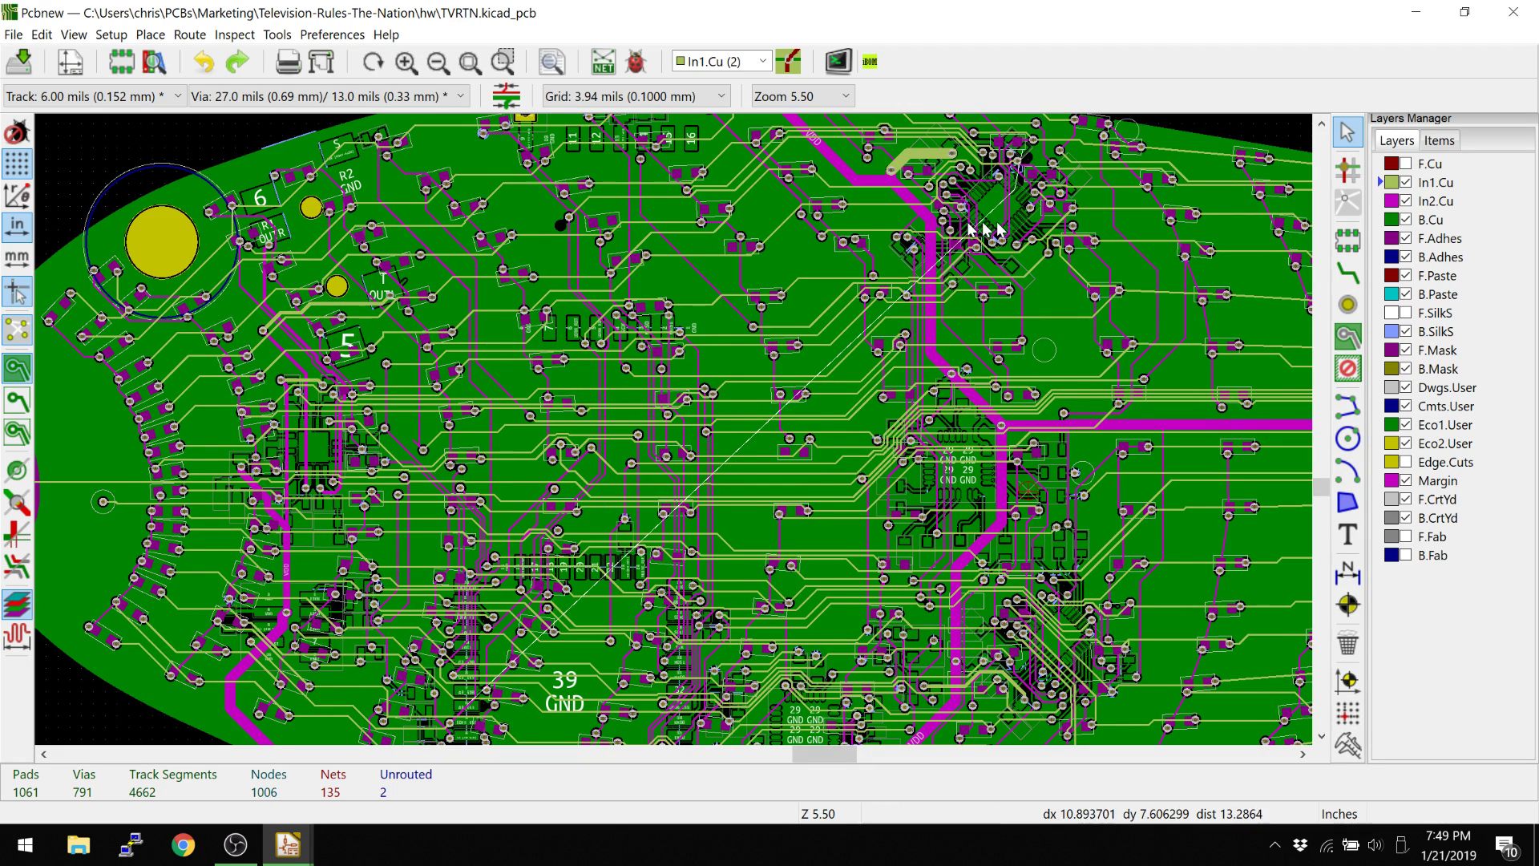
middle_drag(587, 536, 630, 484)
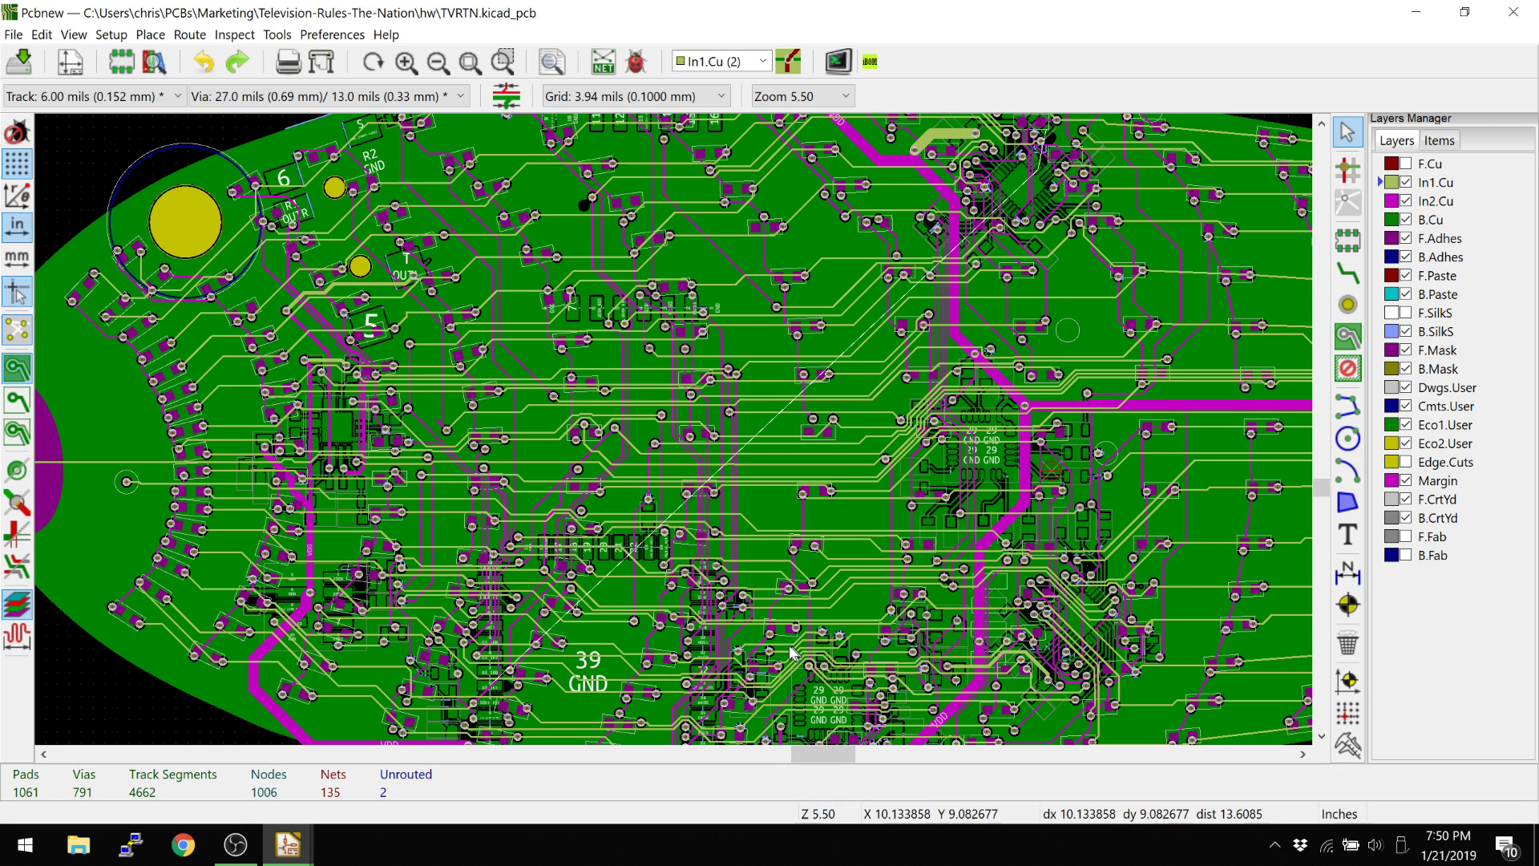
scroll(804, 674, up, 5)
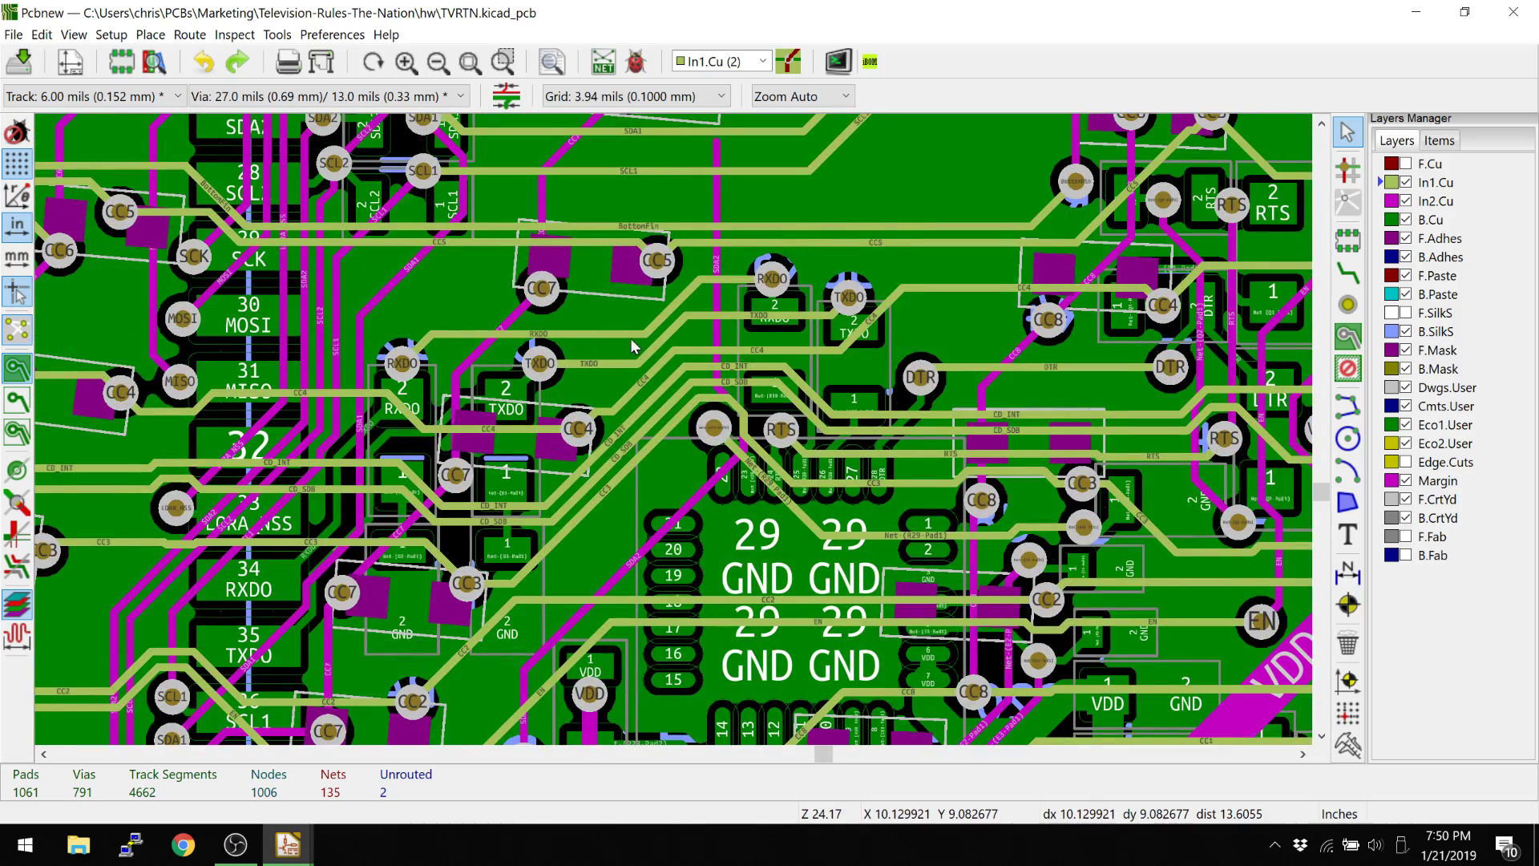
scroll(638, 353, down, 4)
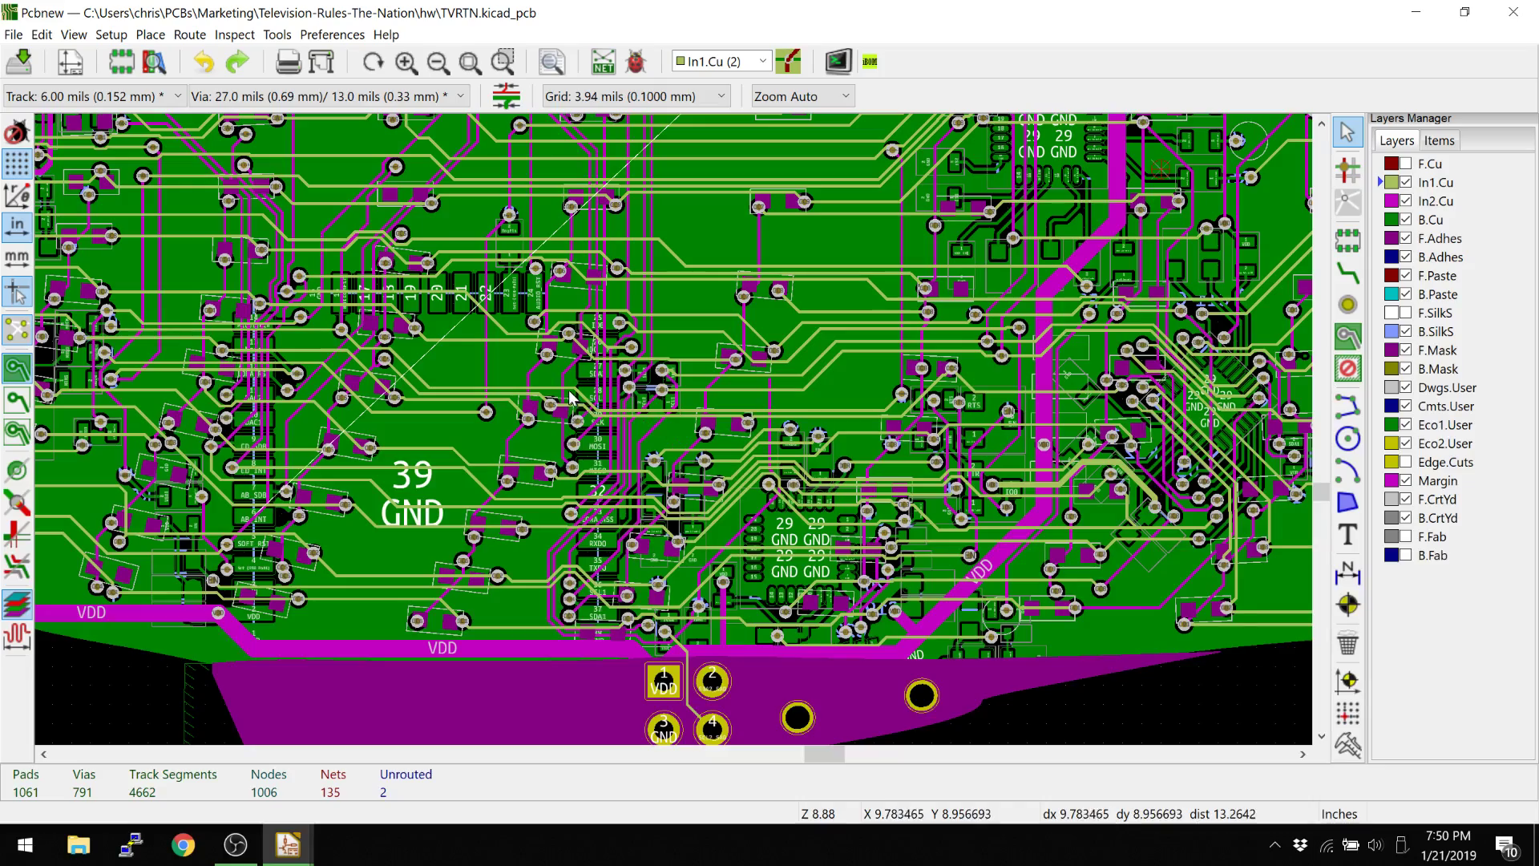
Route a short B.Cu track from pad 6 (AB_INT) to a new via placed between the pad and the neighbouring CC5 via.
middle_drag(569, 391, 675, 495)
middle_drag(430, 327, 624, 494)
middle_drag(497, 461, 474, 294)
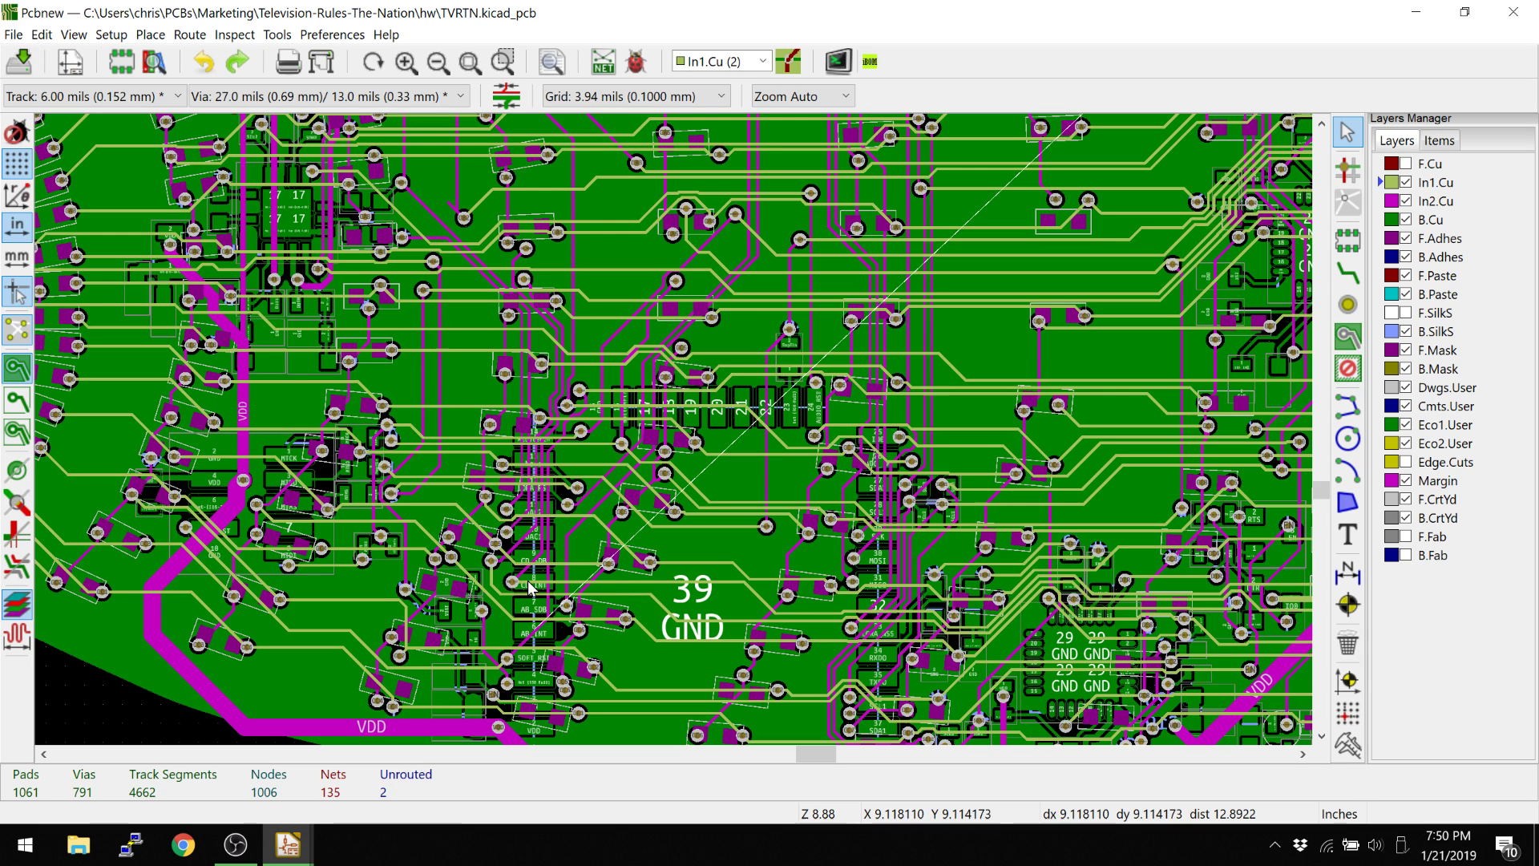
scroll(530, 588, up, 1)
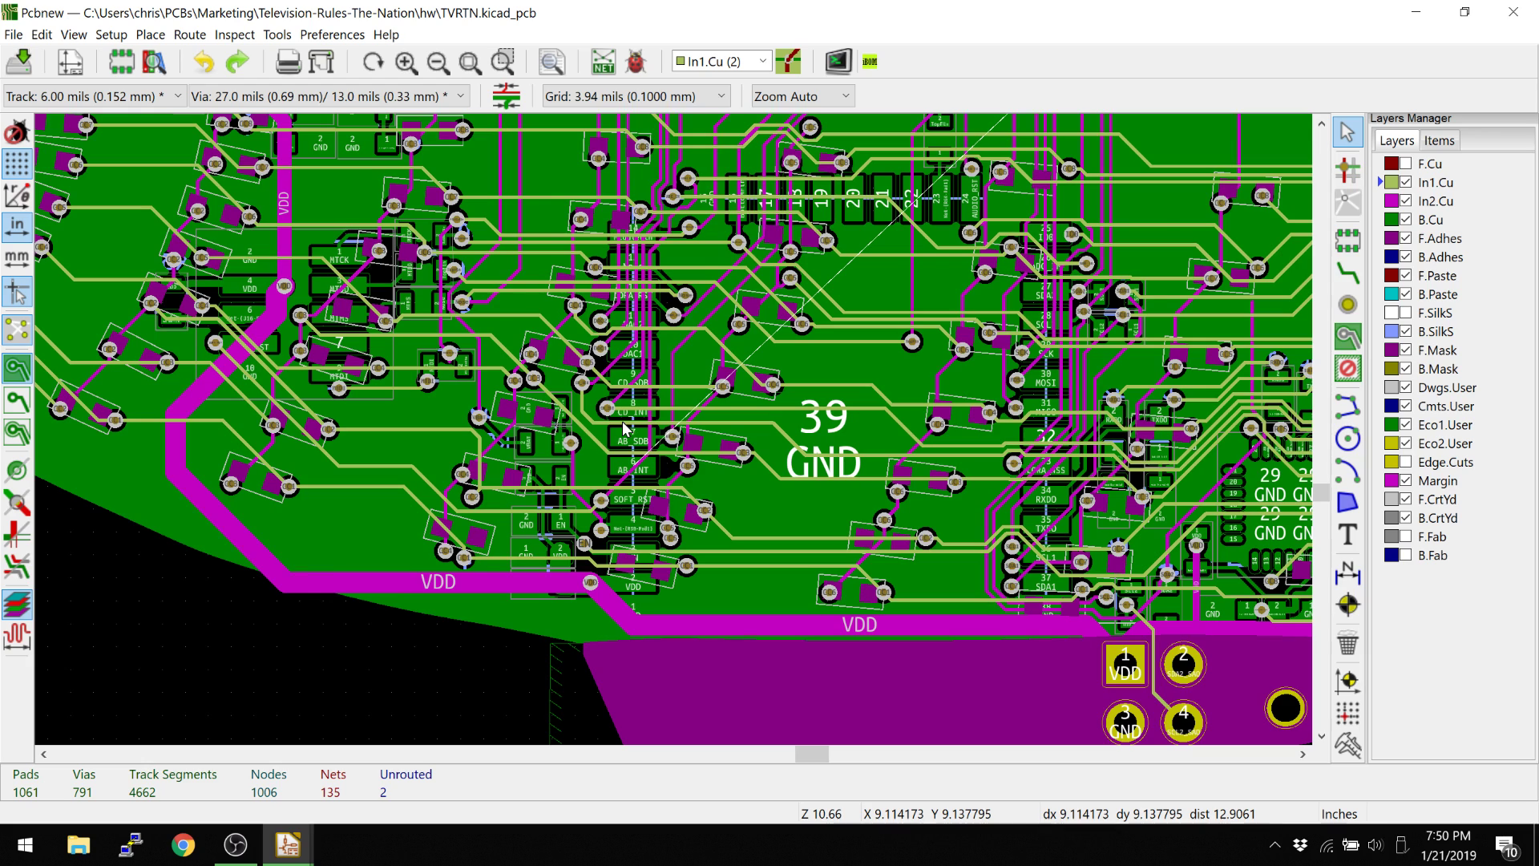
scroll(626, 429, up, 5)
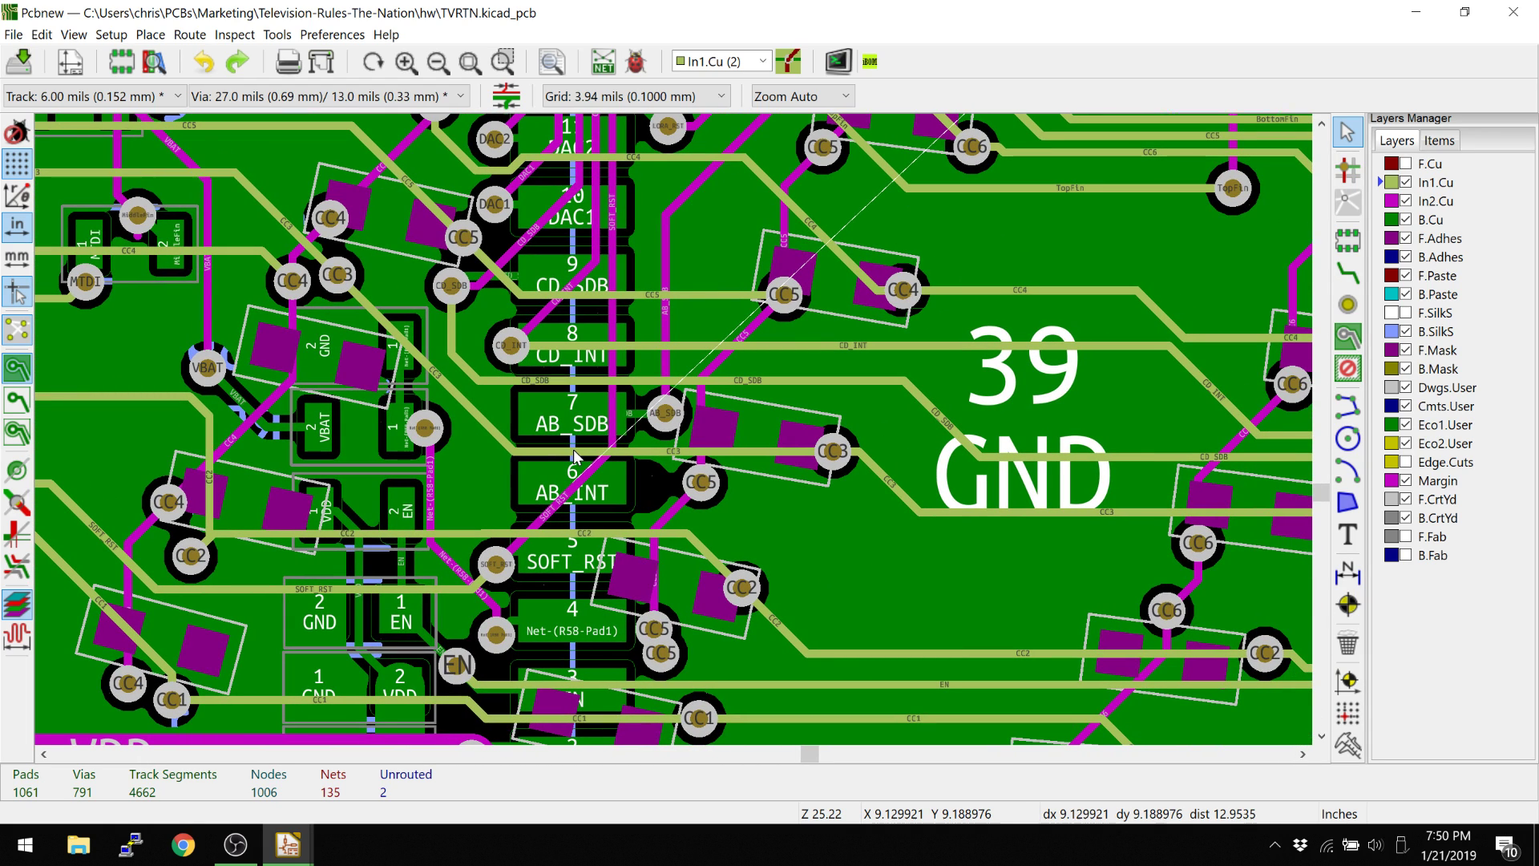
key(x)
click(567, 469)
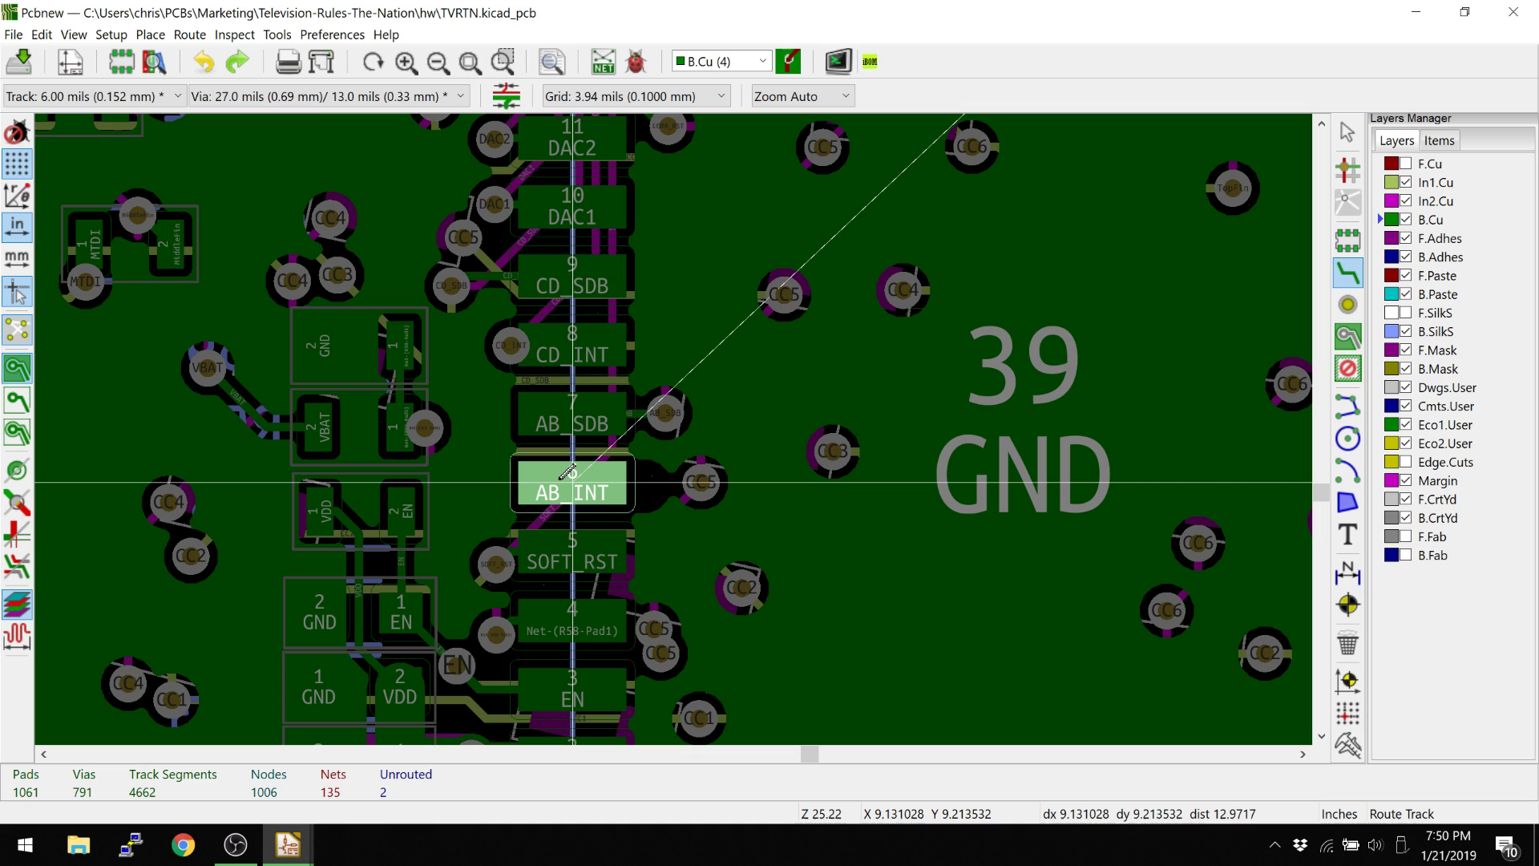
key(v)
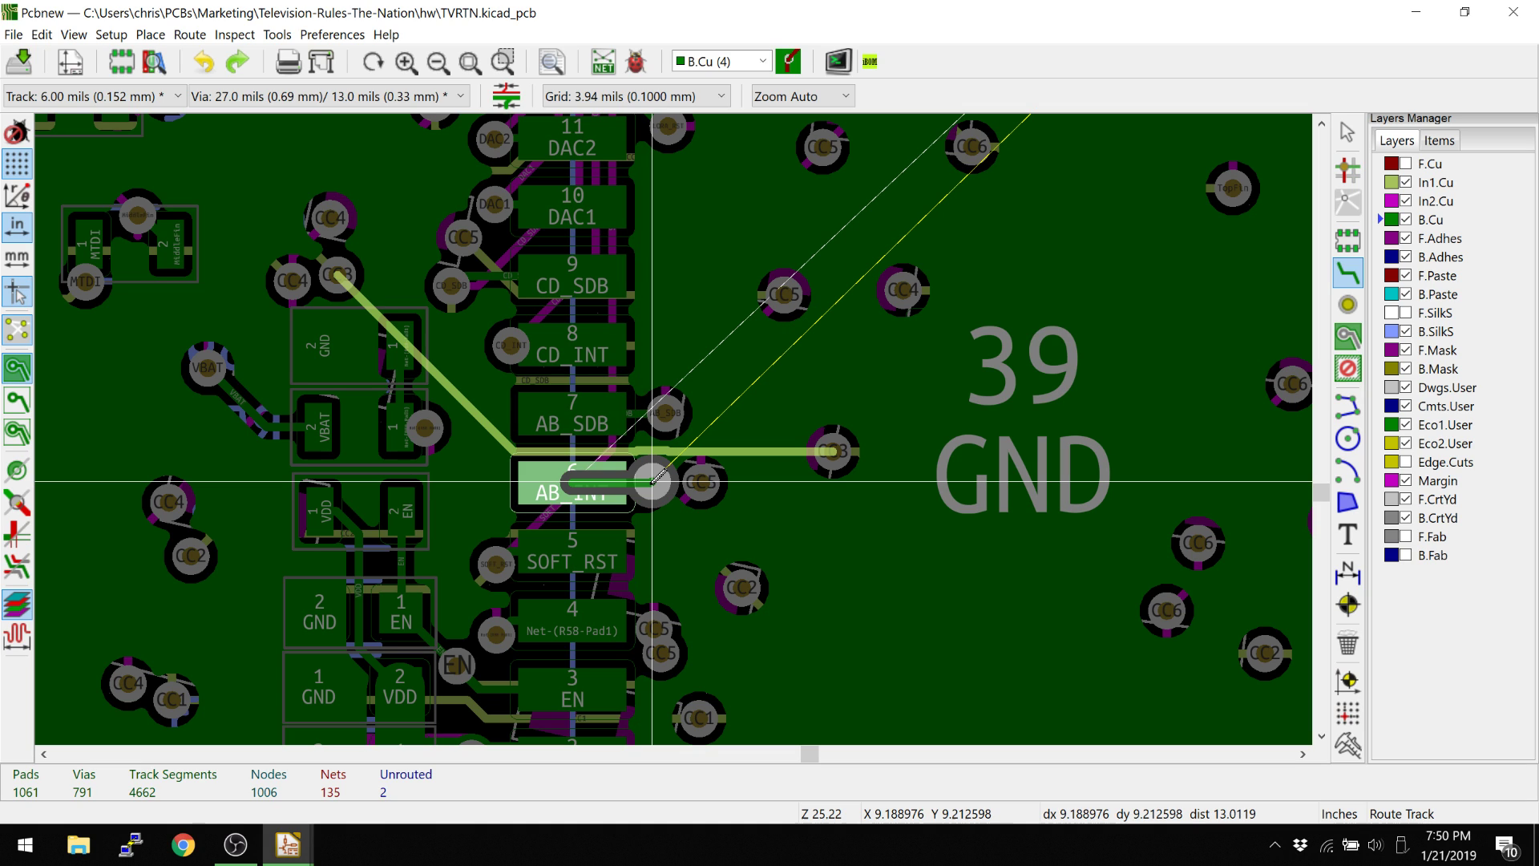
click(653, 479)
Route AB_INT on In2.Cu from the new via up between the SOFT_RST and AB_SDB tracks to beside pad 10 (DAC1).
key(F6)
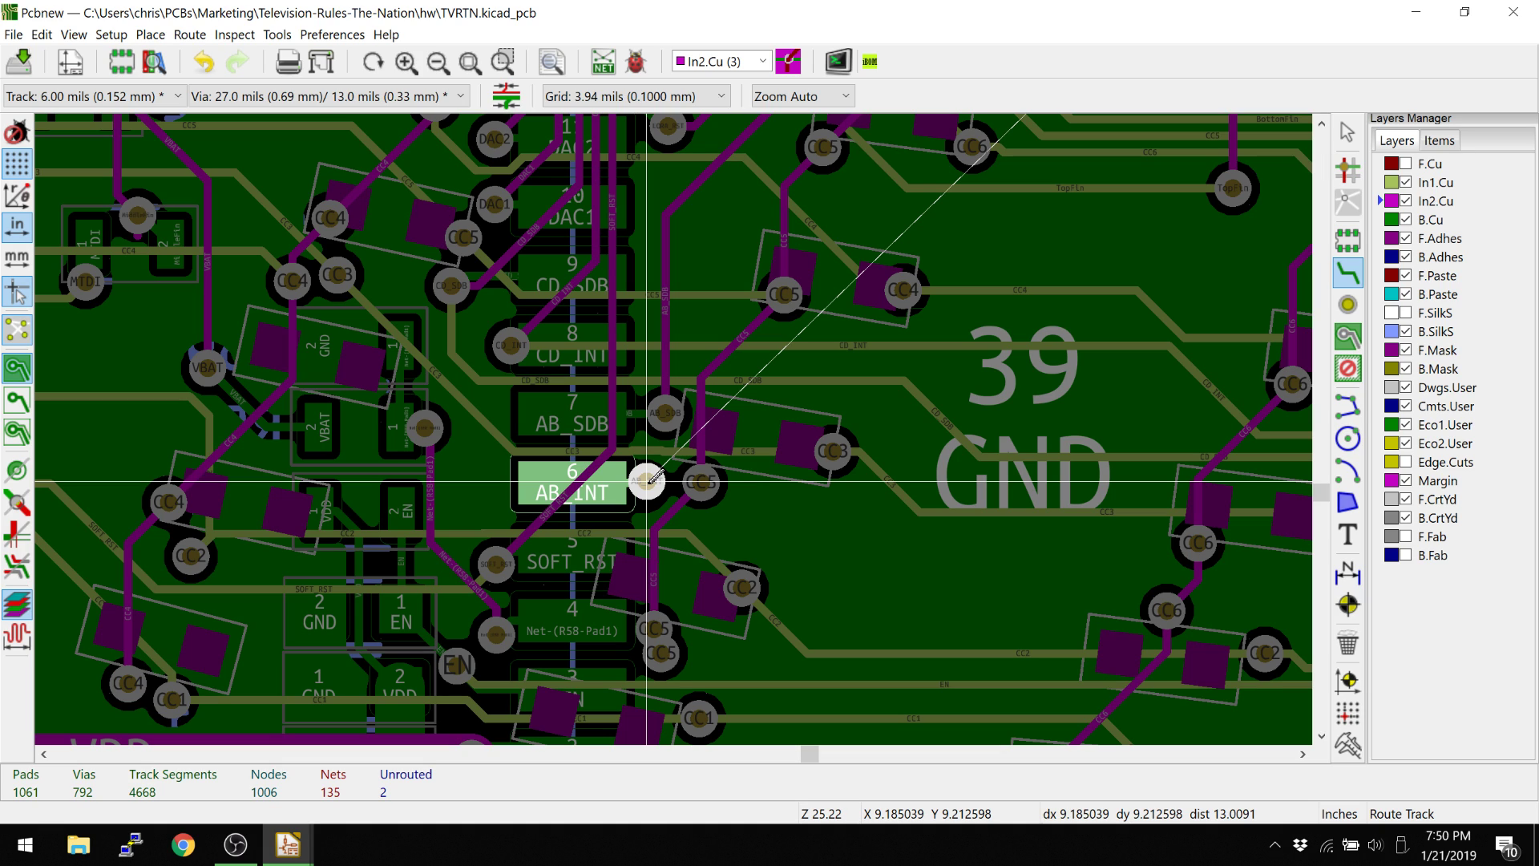
click(648, 481)
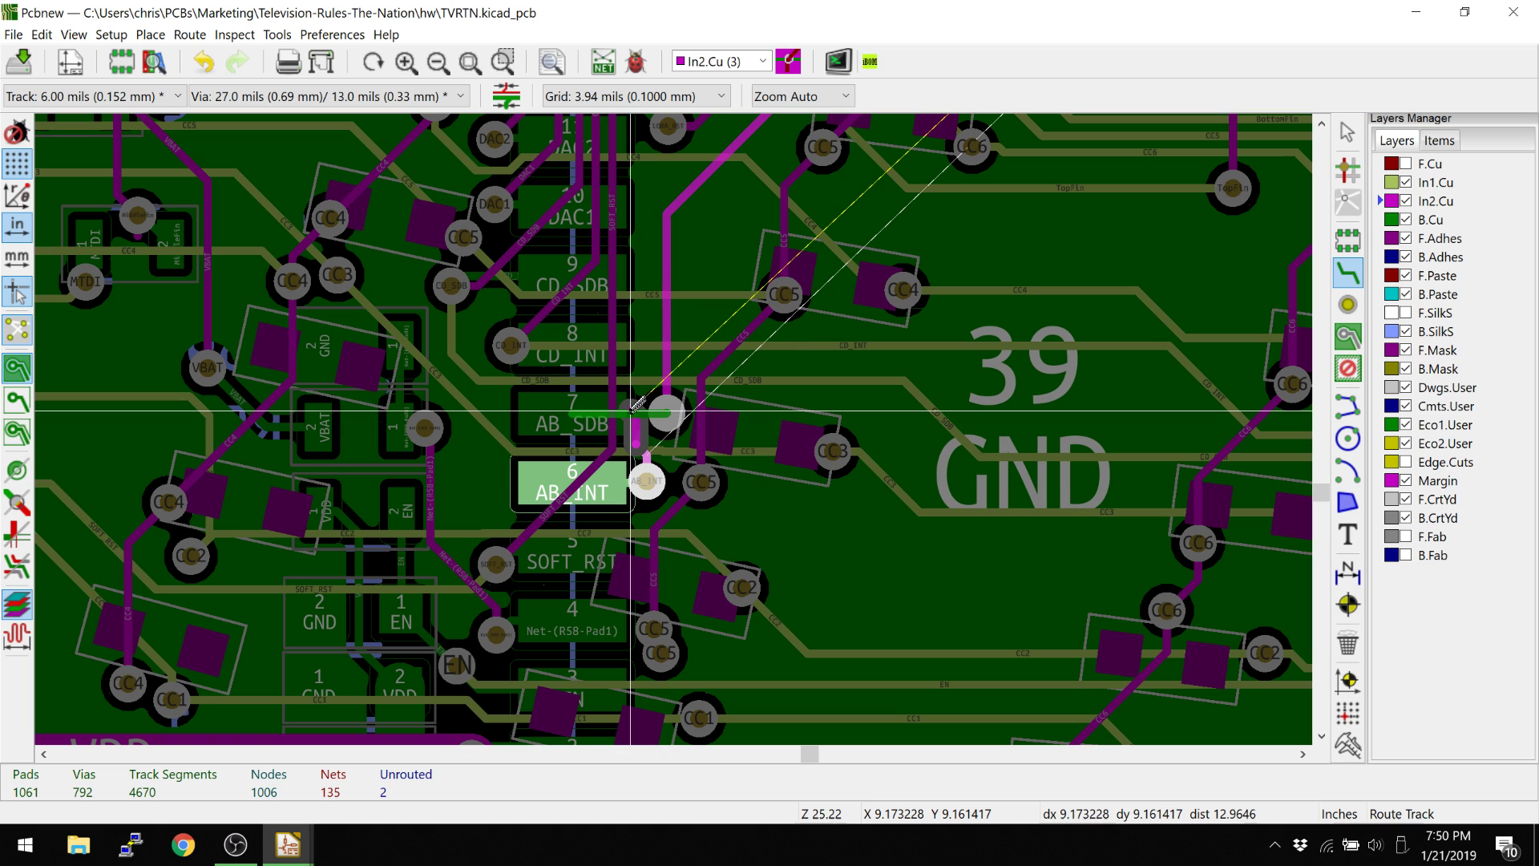
scroll(636, 406, up, 3)
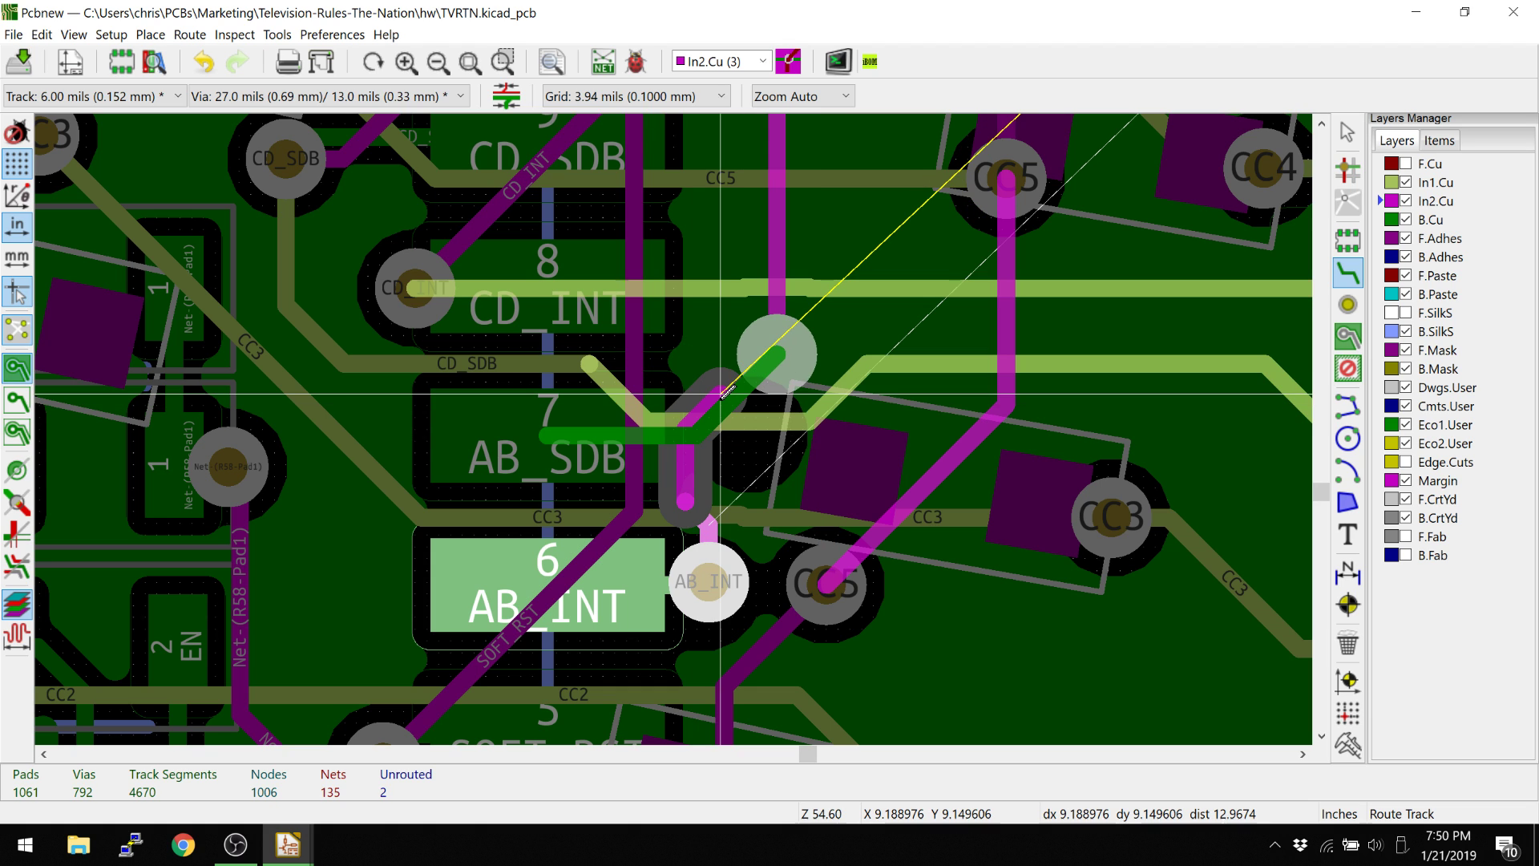
scroll(708, 393, down, 1)
scroll(665, 435, down, 3)
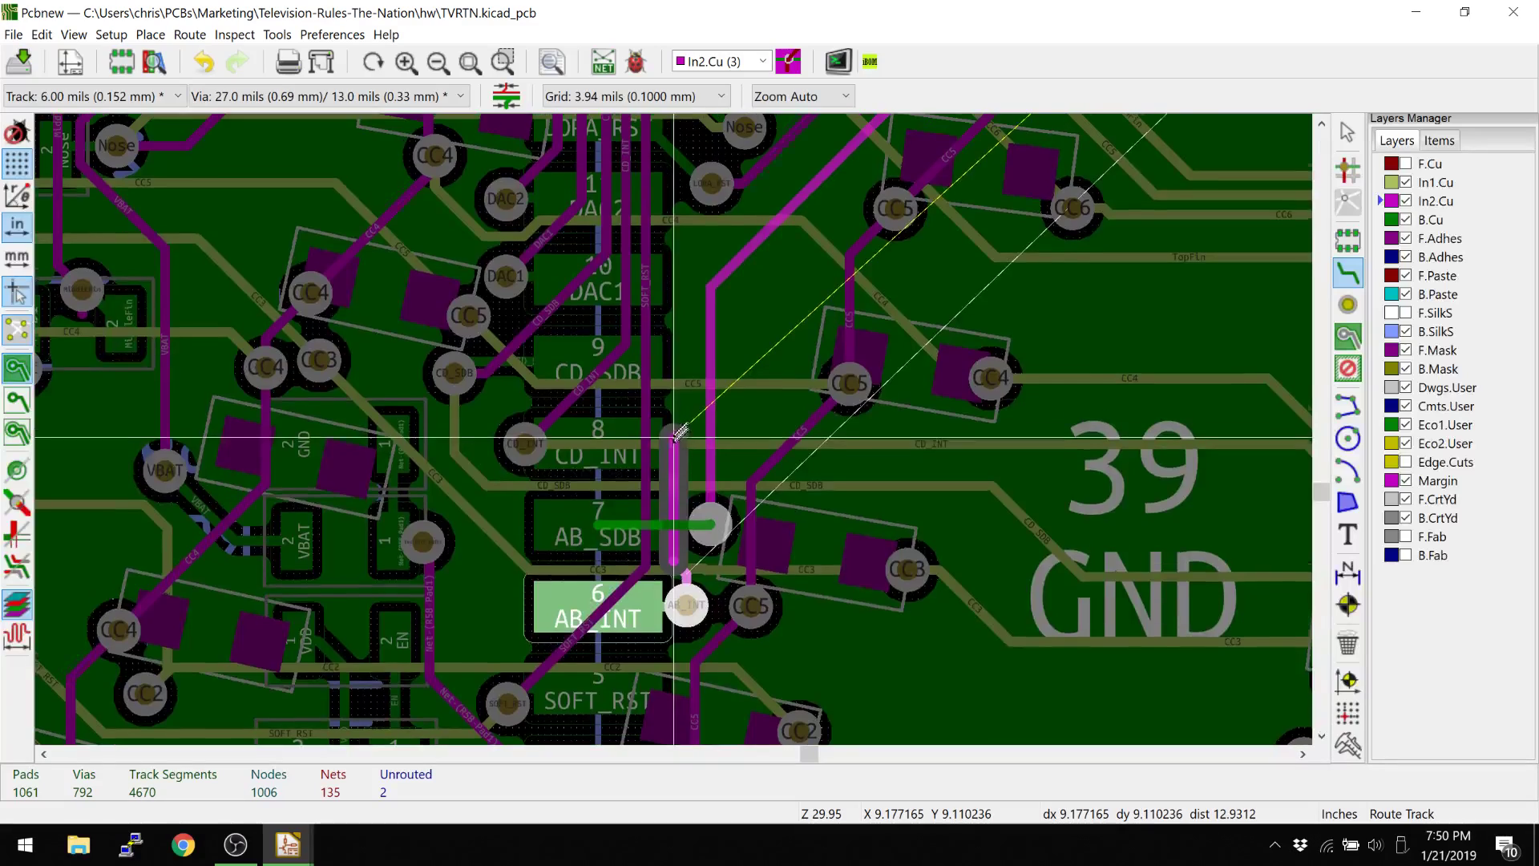
middle_drag(674, 438, 668, 505)
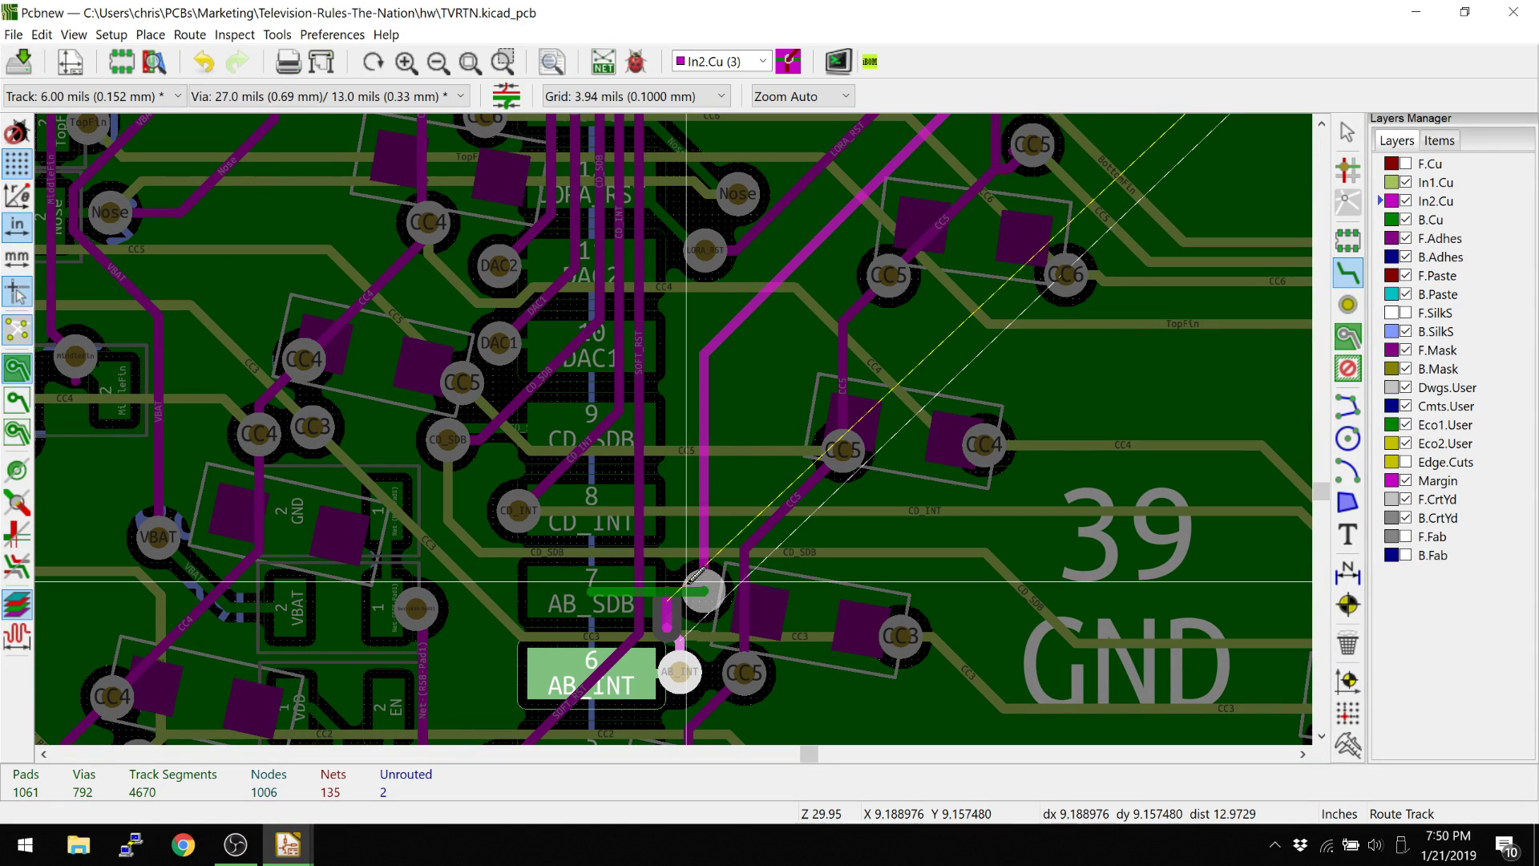
click(673, 601)
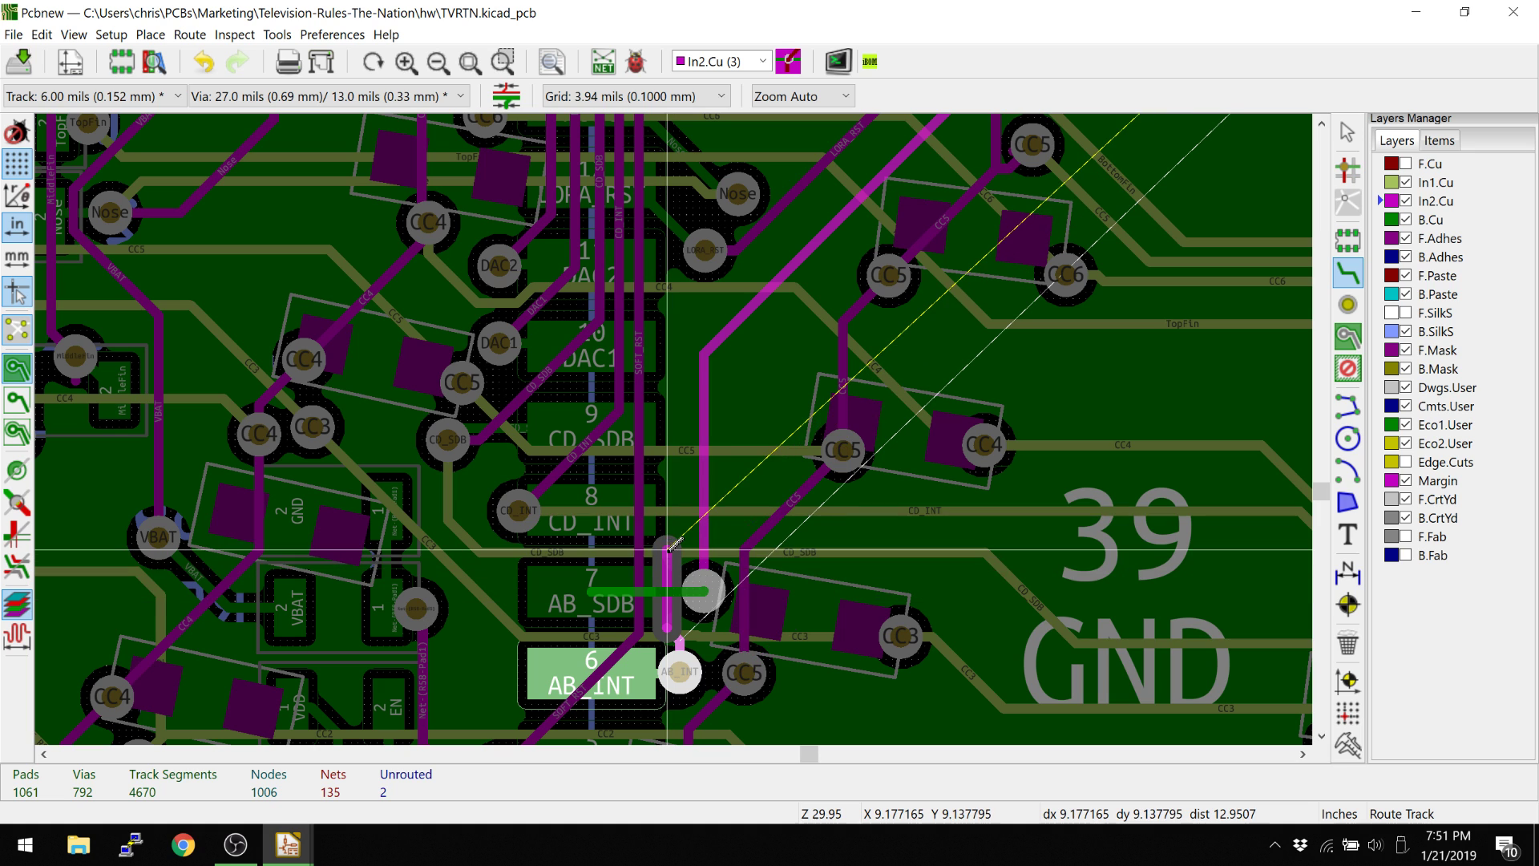
shift+scroll(676, 456, up, 2)
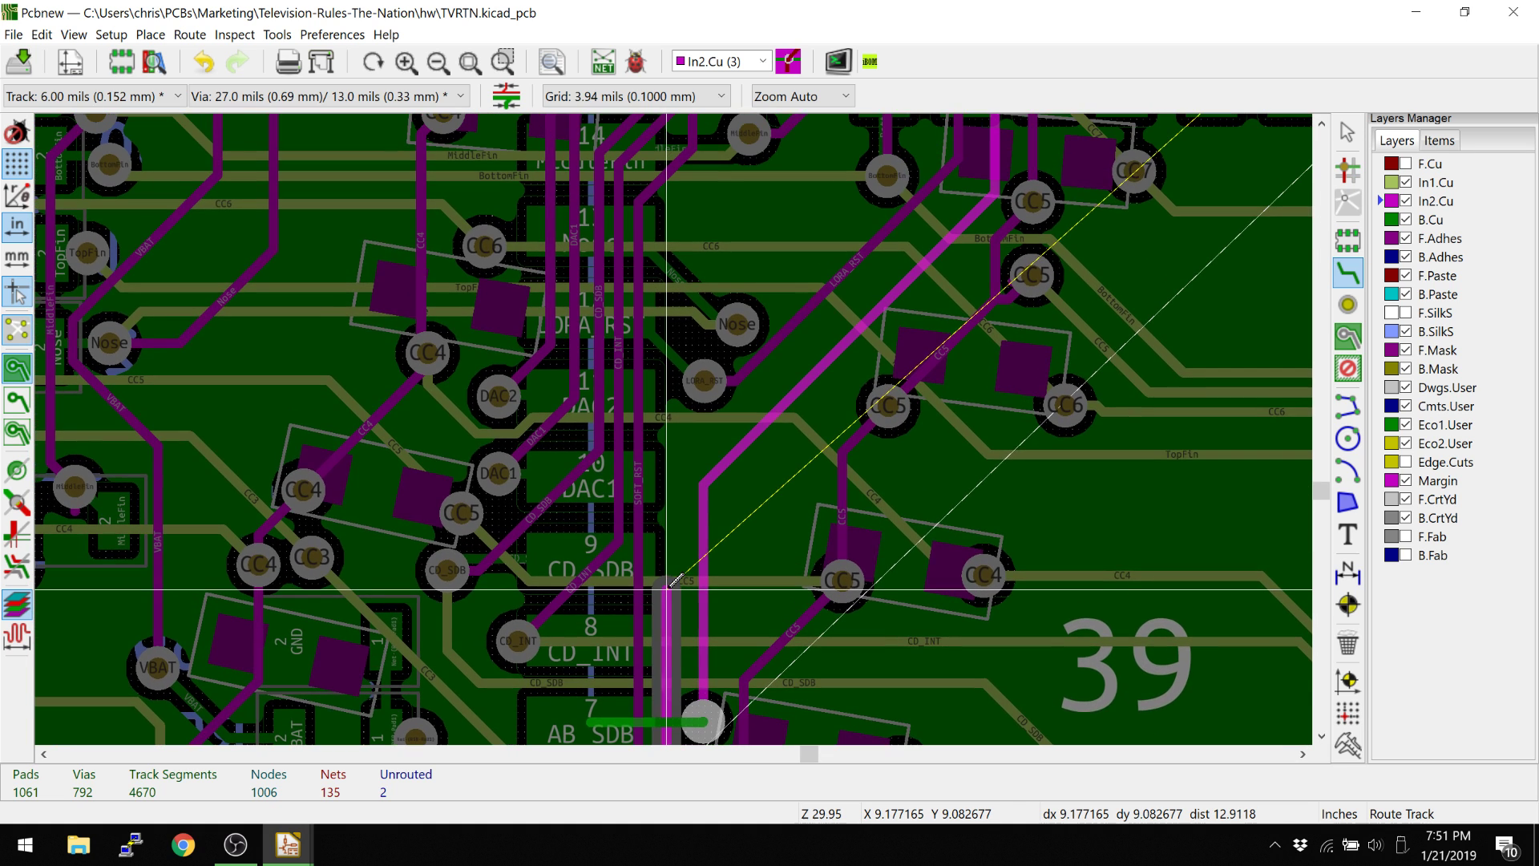
click(684, 456)
Try to continue the AB_INT track diagonally between the LORA_RST and AB_SDB tracks on In2.Cu.
middle_drag(713, 433, 438, 608)
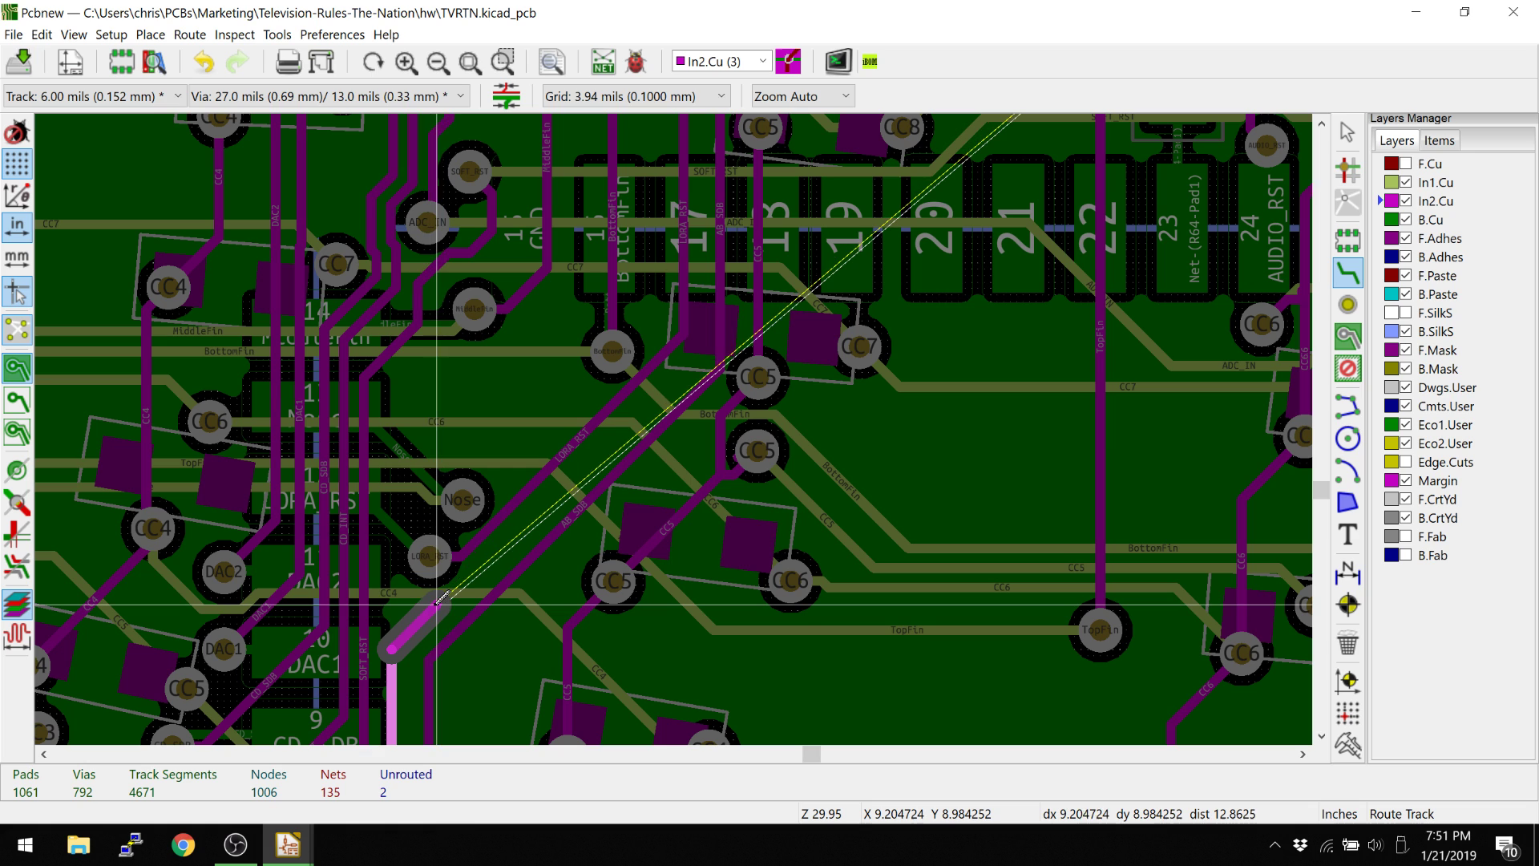
scroll(463, 585, up, 3)
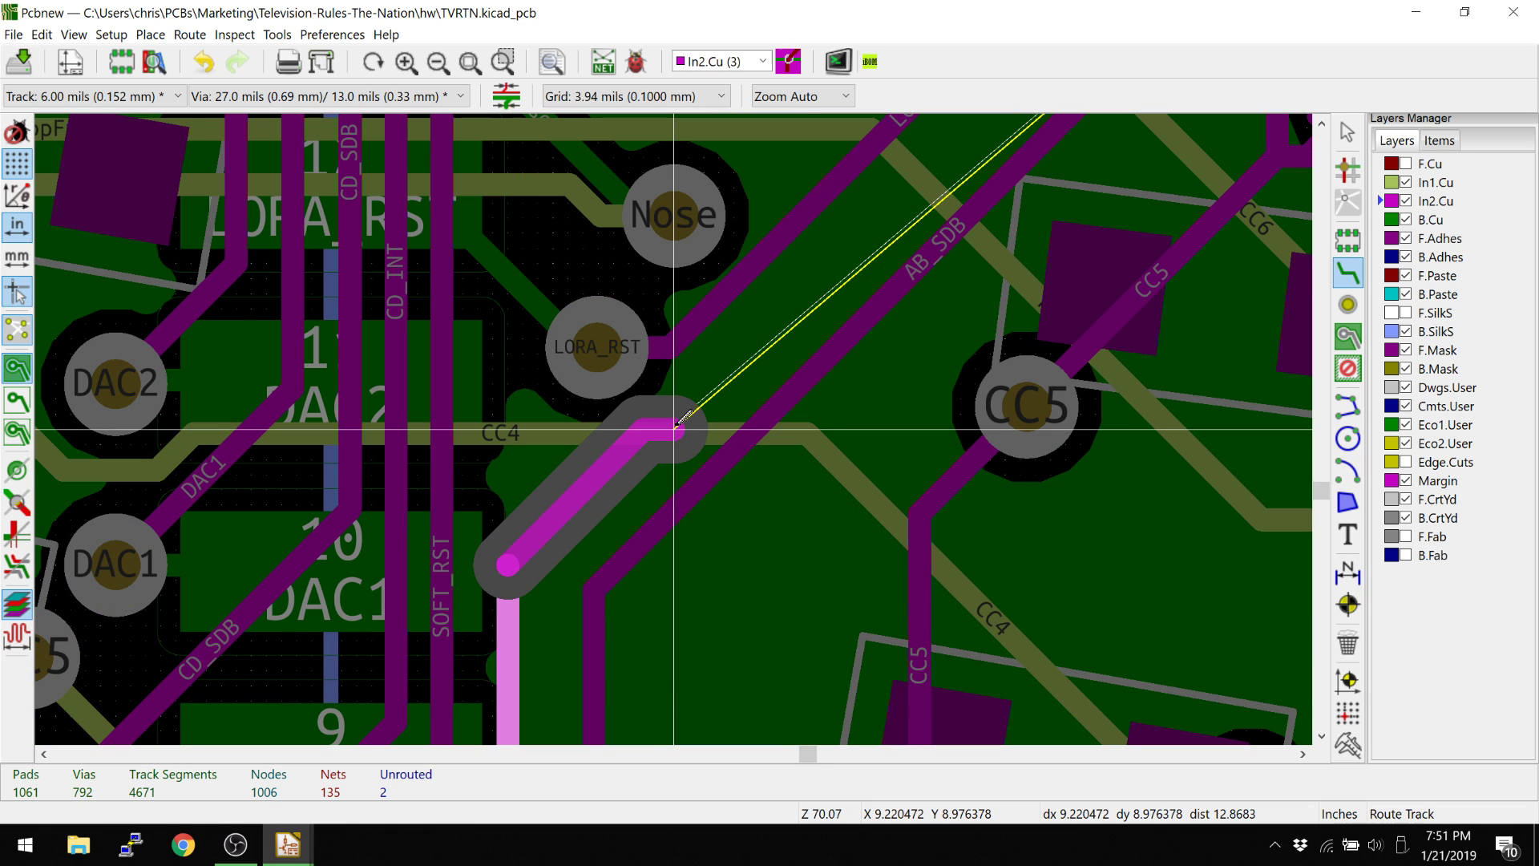
scroll(674, 429, down, 3)
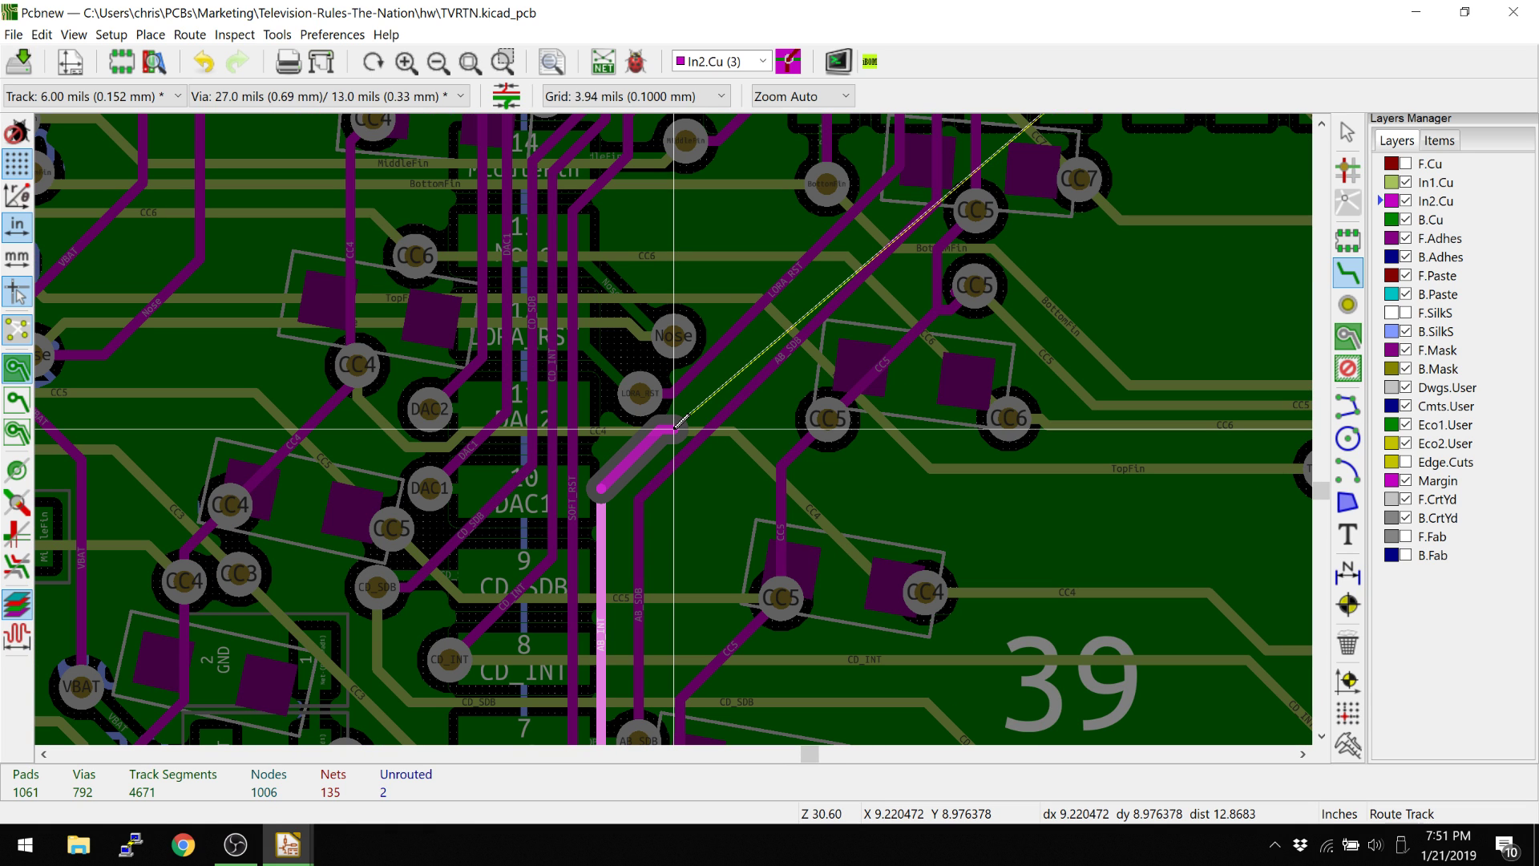
click(675, 427)
middle_drag(713, 382, 644, 493)
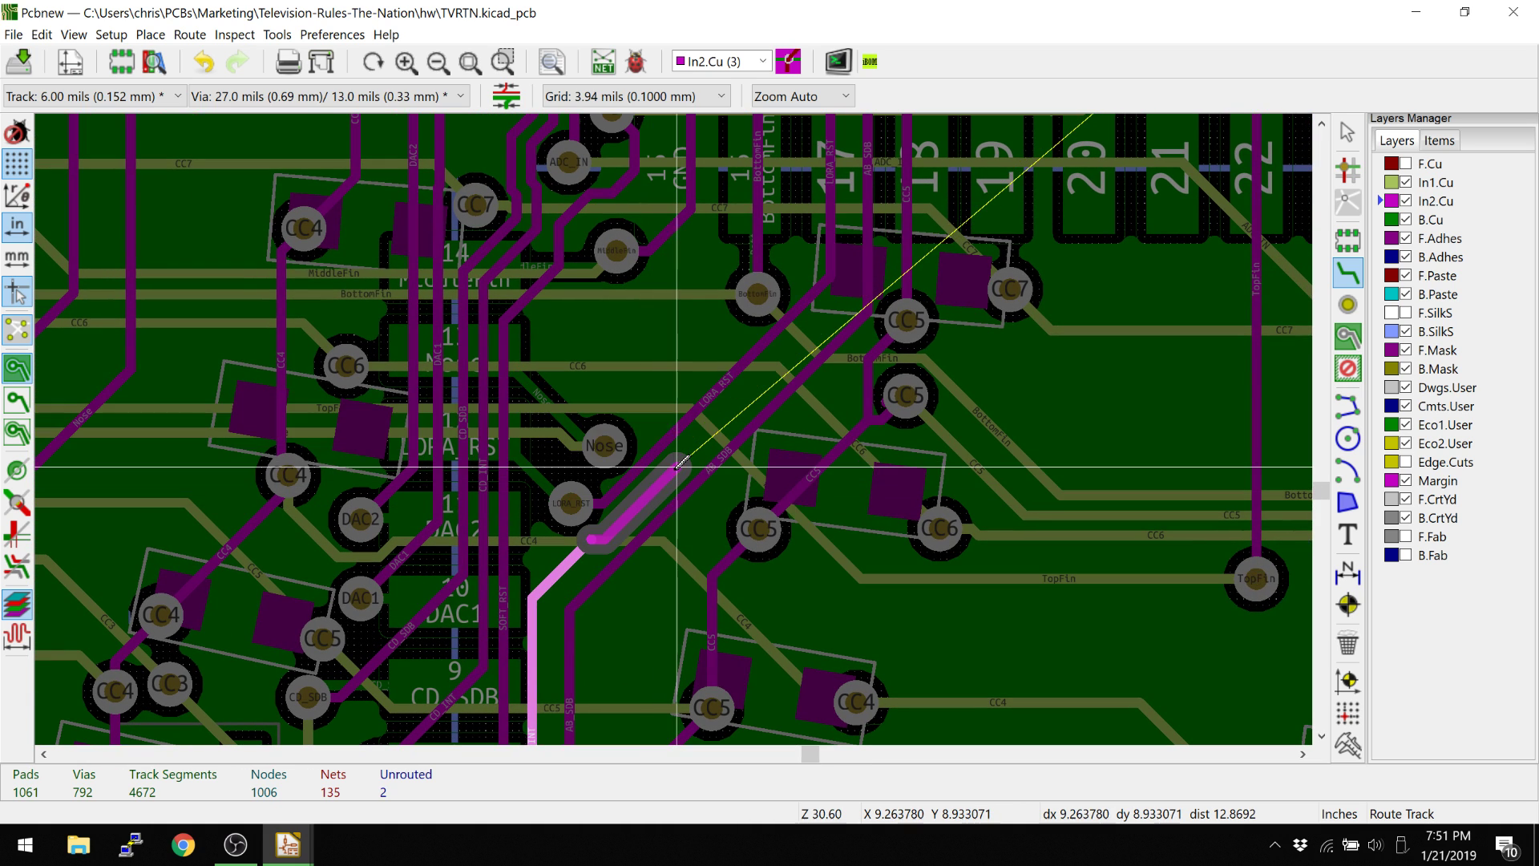
click(738, 405)
middle_drag(743, 401, 658, 533)
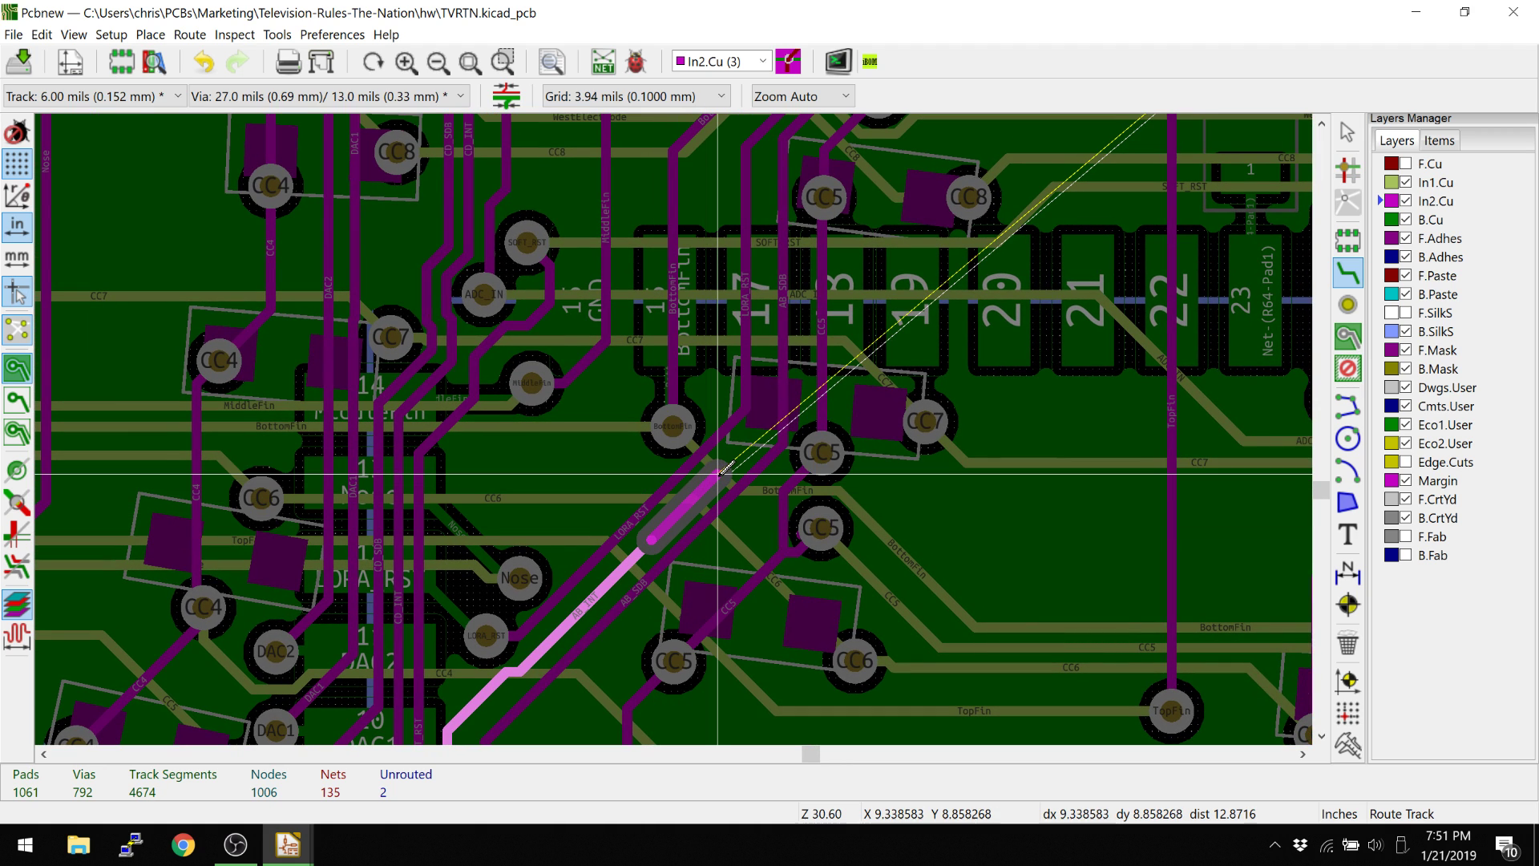
middle_drag(720, 472, 781, 307)
scroll(782, 307, down, 1)
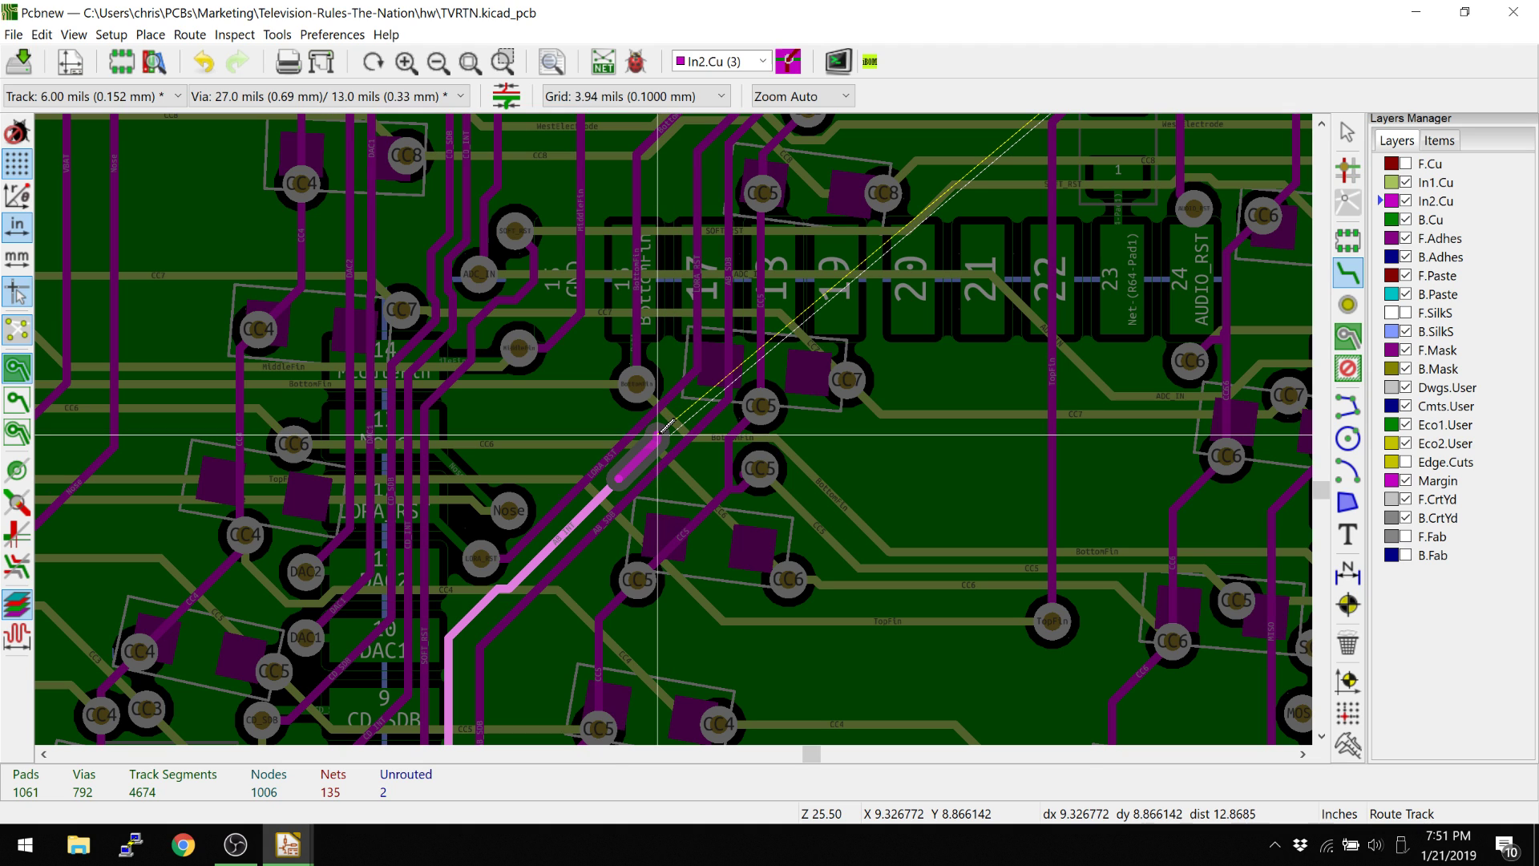
key(Escape)
key(ctrl+z)
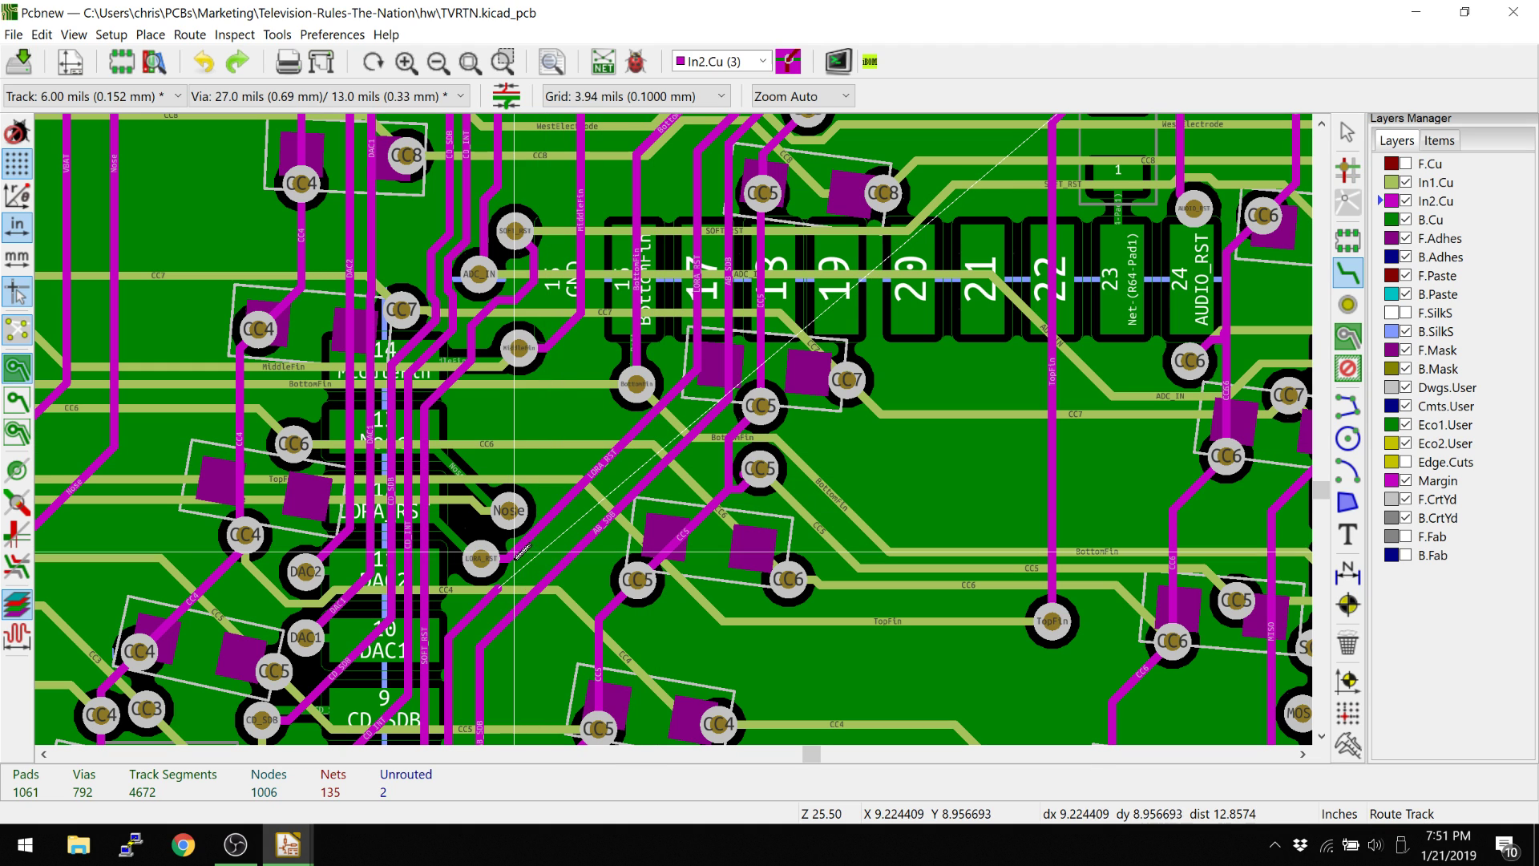
Extend AB_INT on In2.Cu from beside pad 10 (DAC1) up past the Nose via and through the gap between the MiddleFin and SOFT_RST vias.
scroll(453, 621, up, 1)
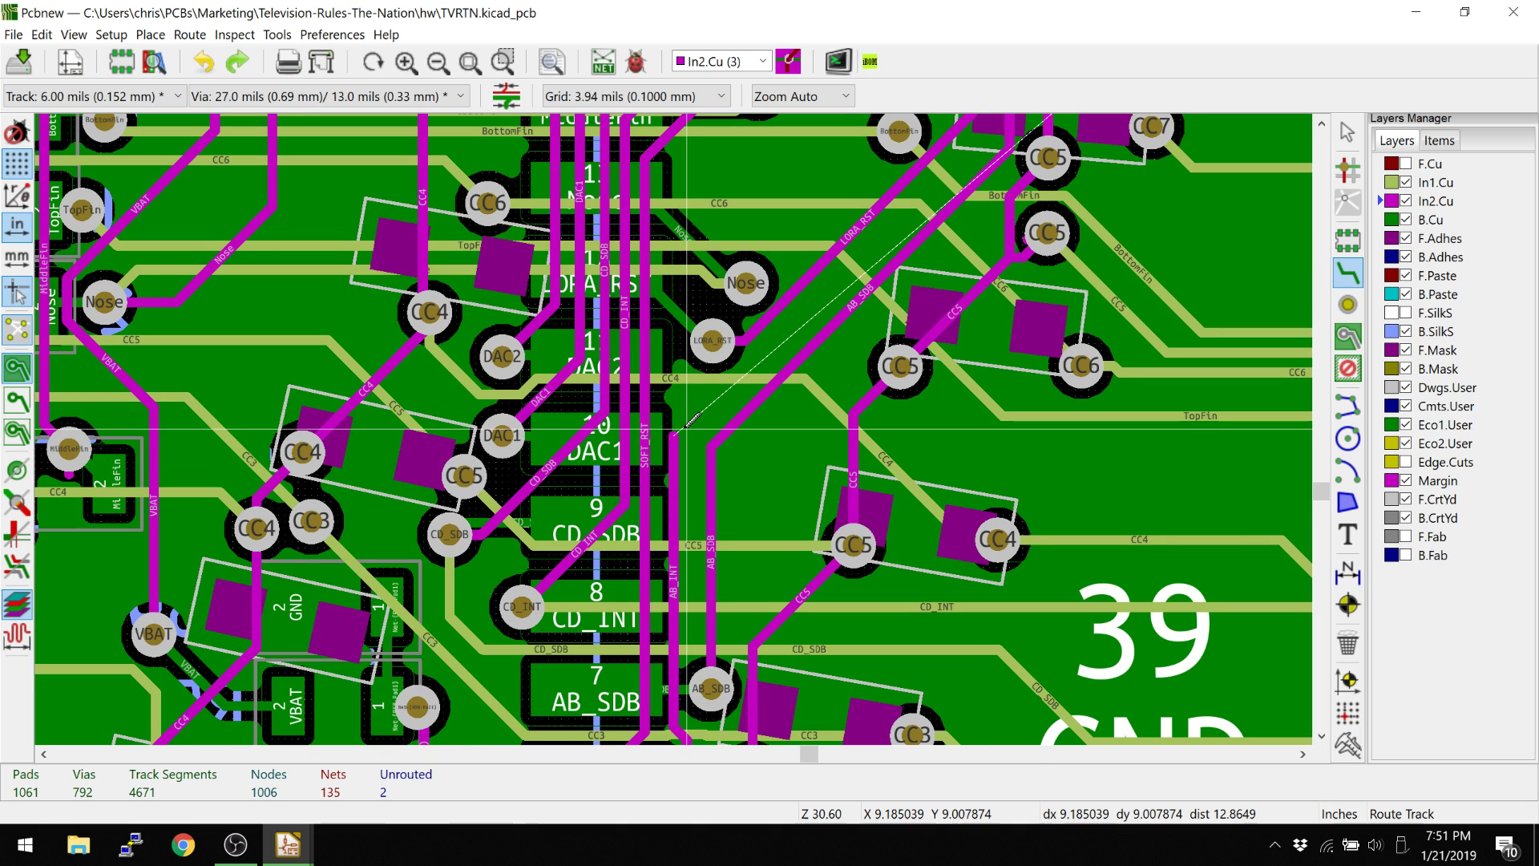
click(674, 436)
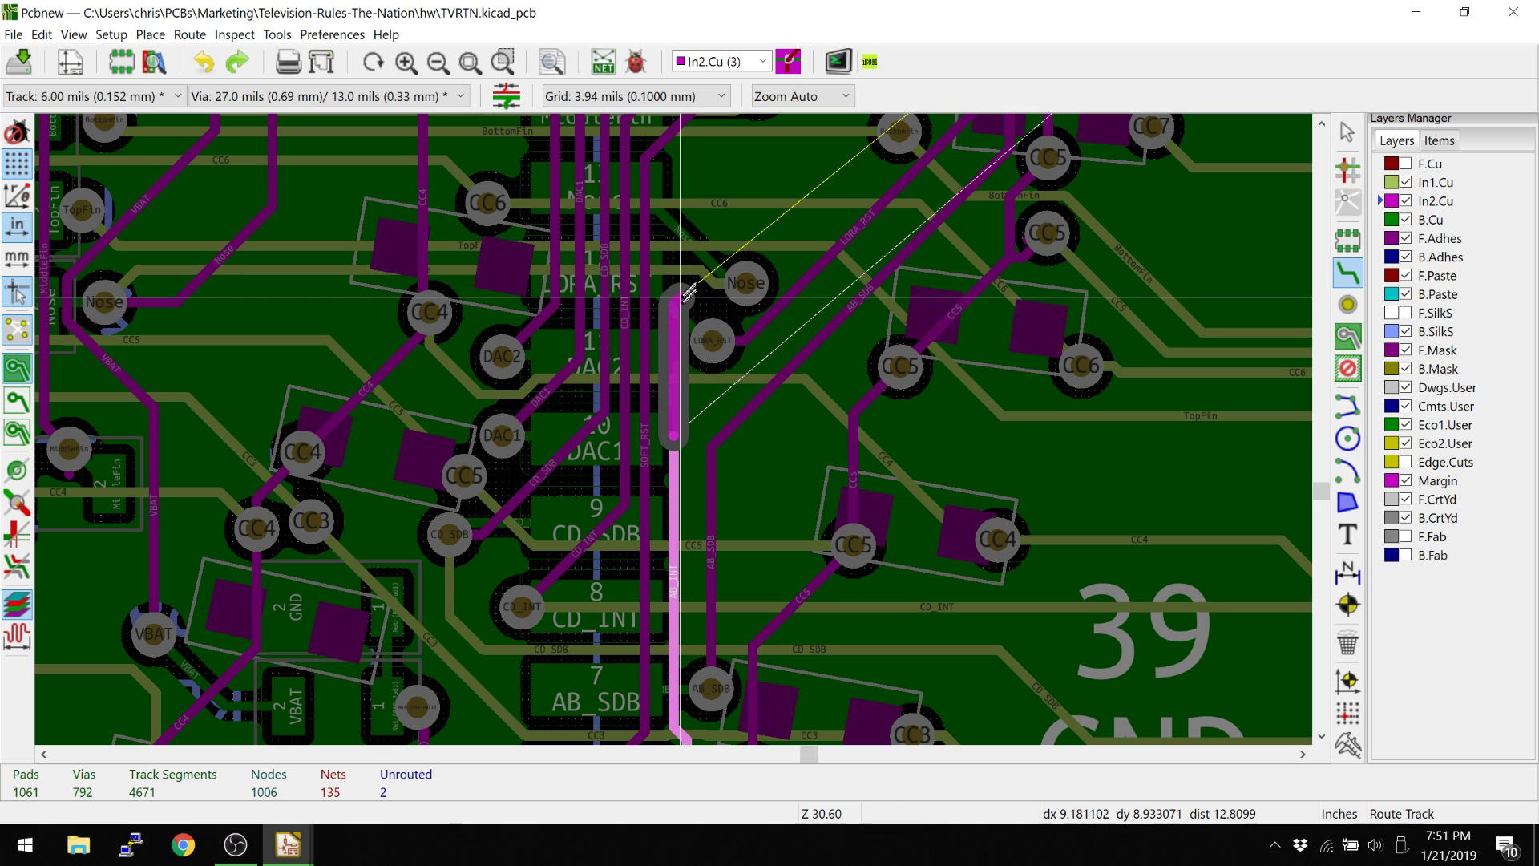
middle_drag(717, 223, 671, 365)
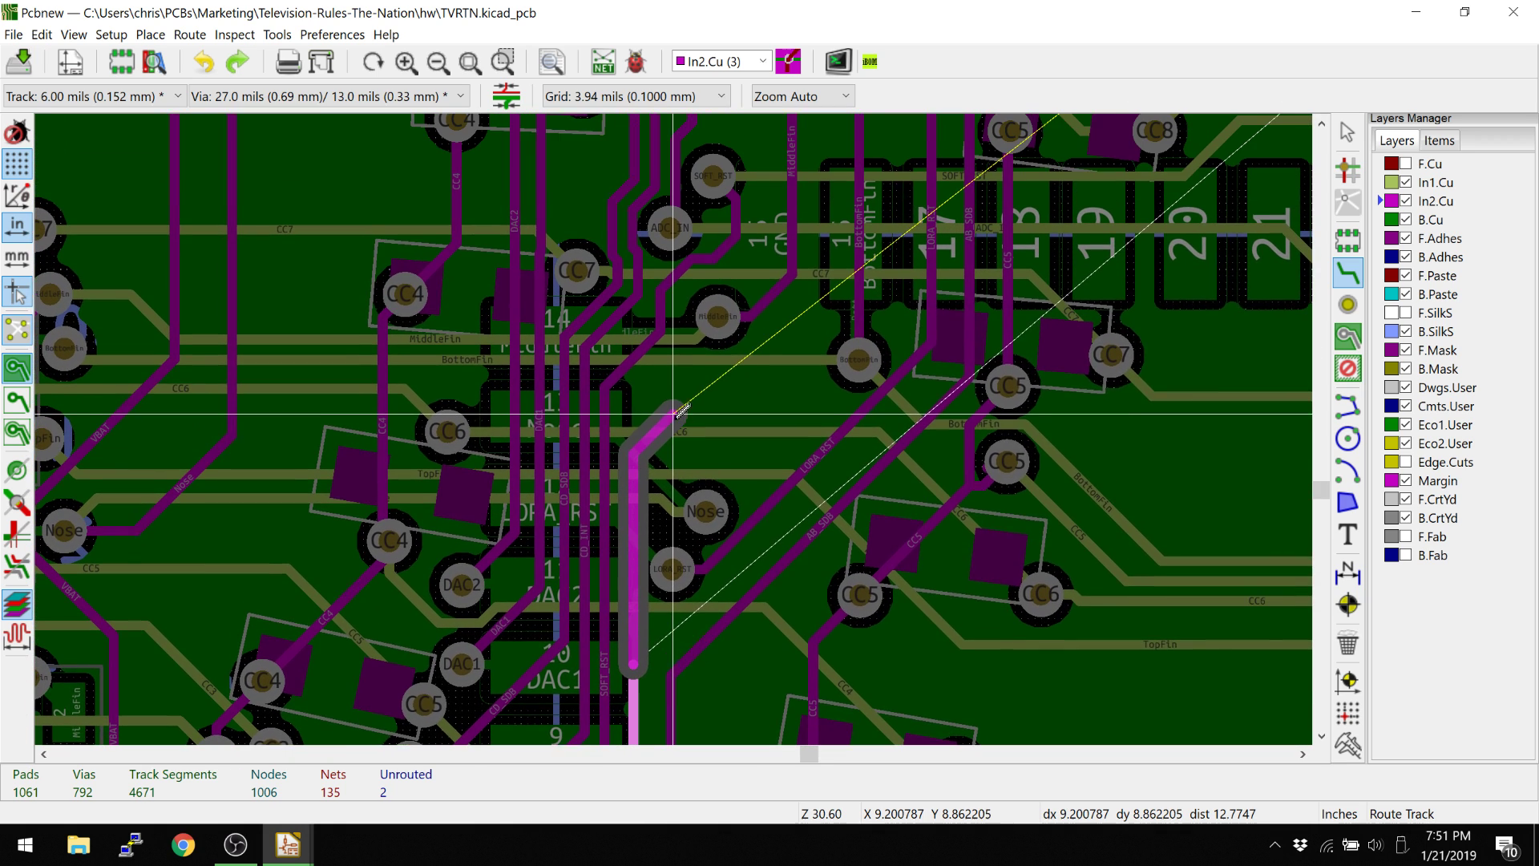
click(662, 370)
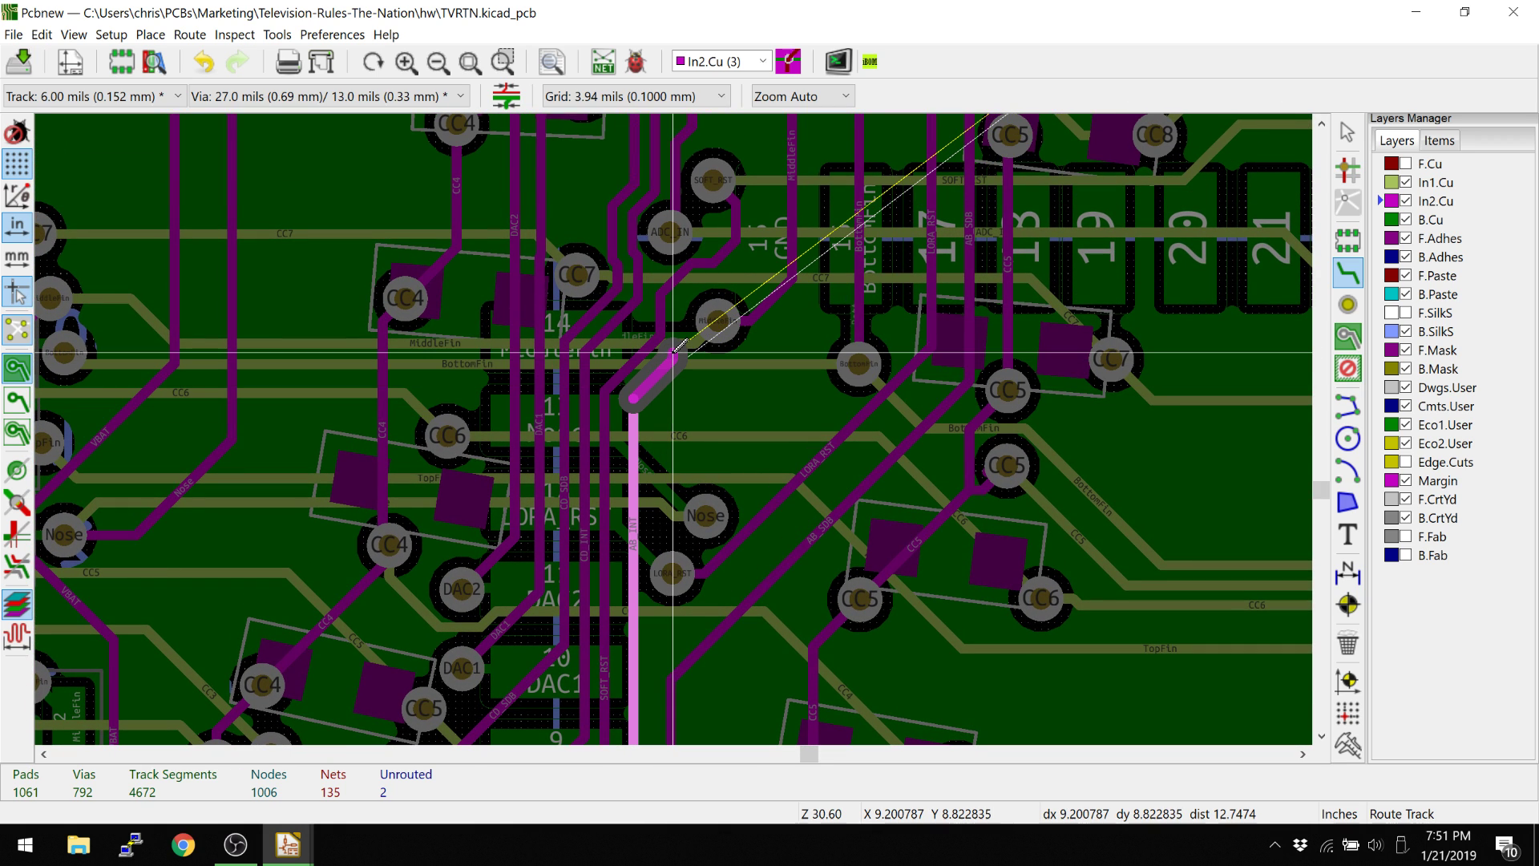
click(678, 348)
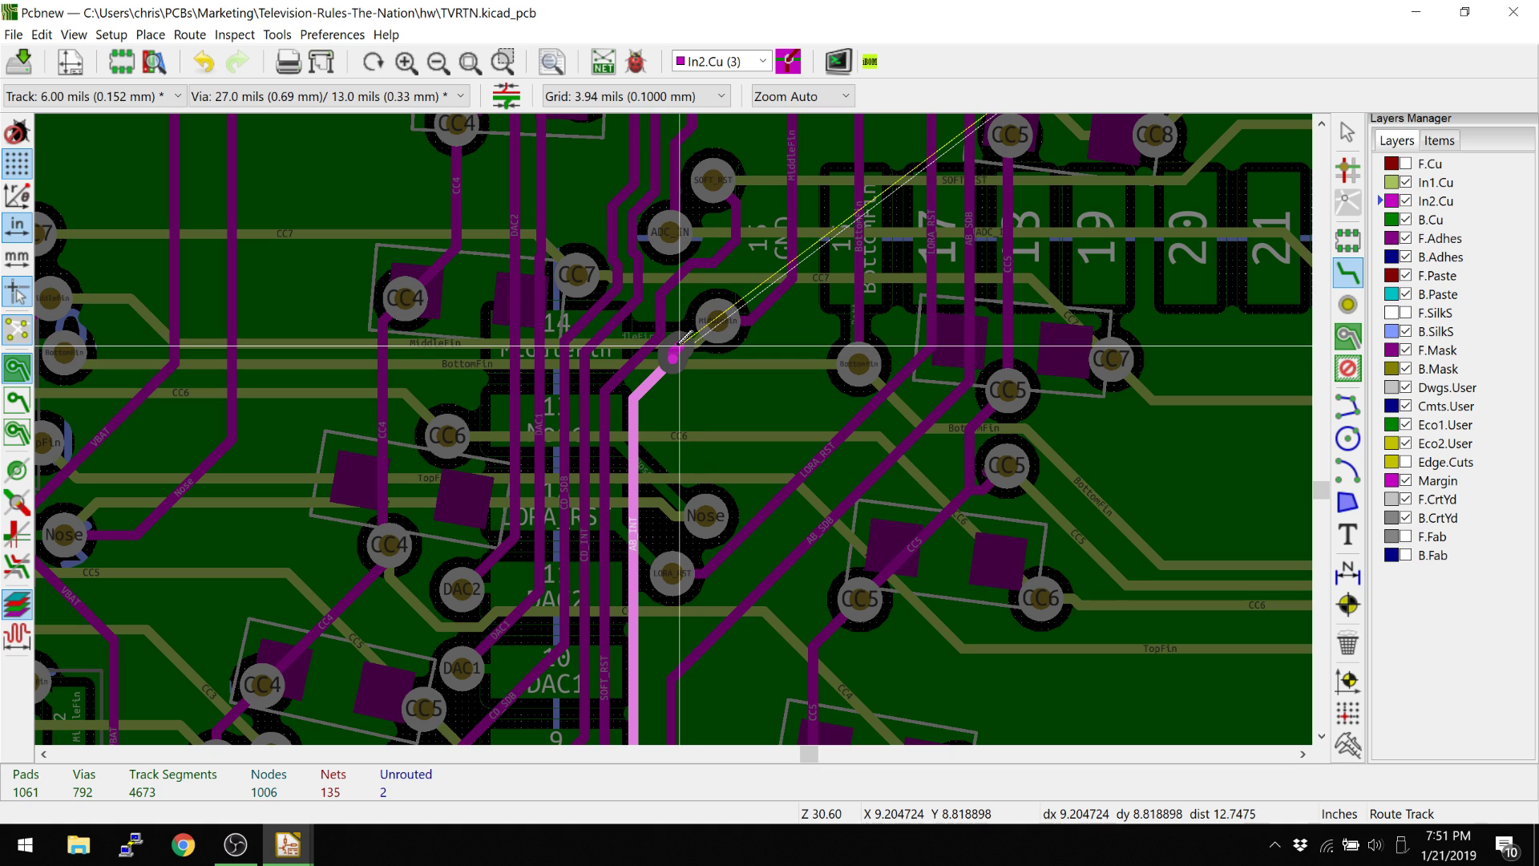
click(679, 346)
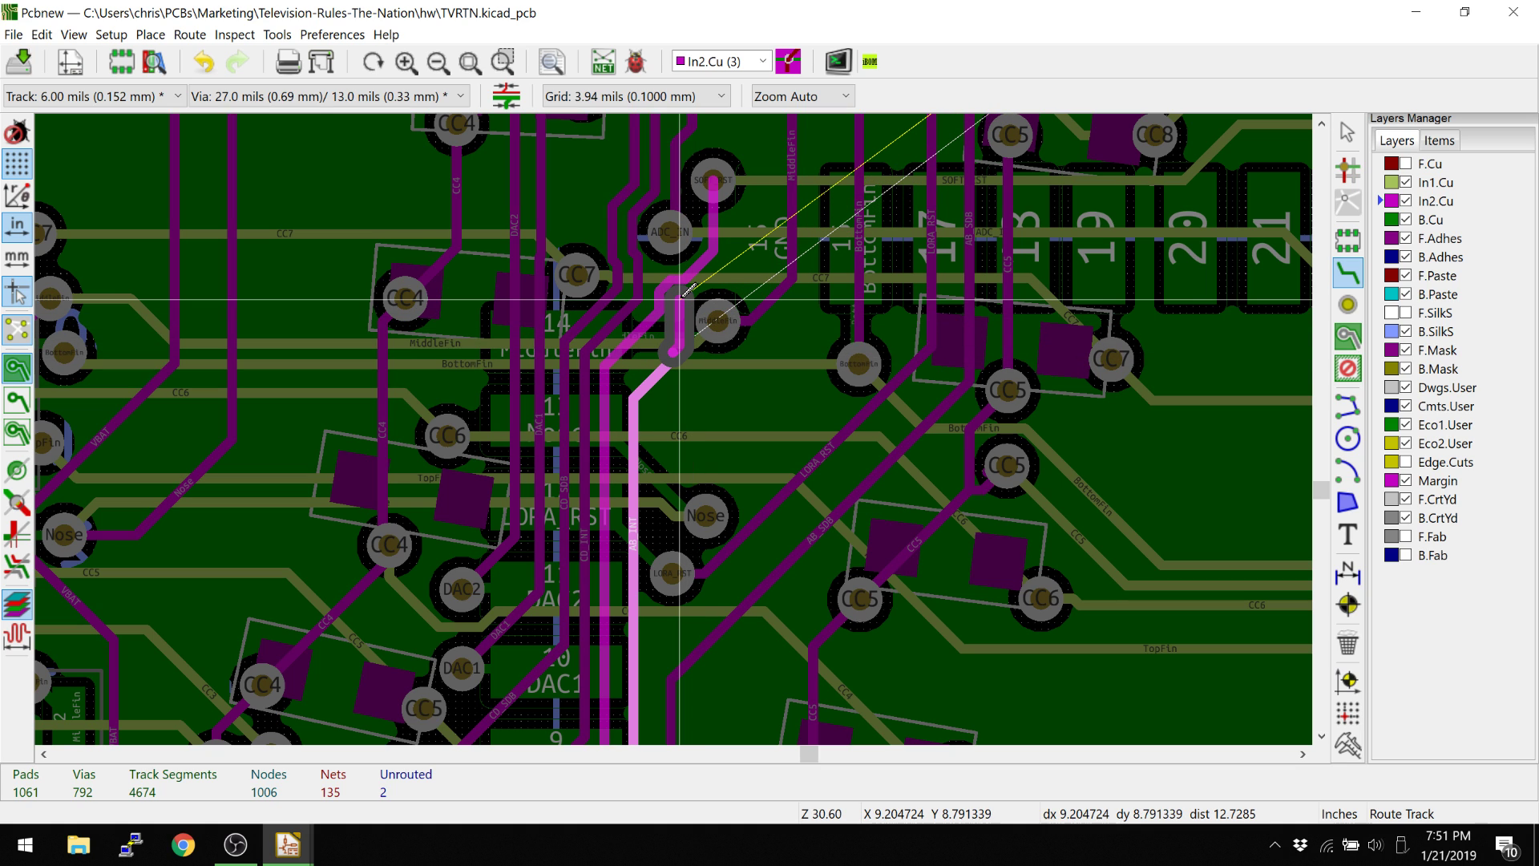
click(732, 267)
Continue AB_INT on In2.Cu straight up beyond the SOFT_RST via, diagonally, and horizontally to just below the CA5 and CA1 vias.
scroll(734, 269, up, 1)
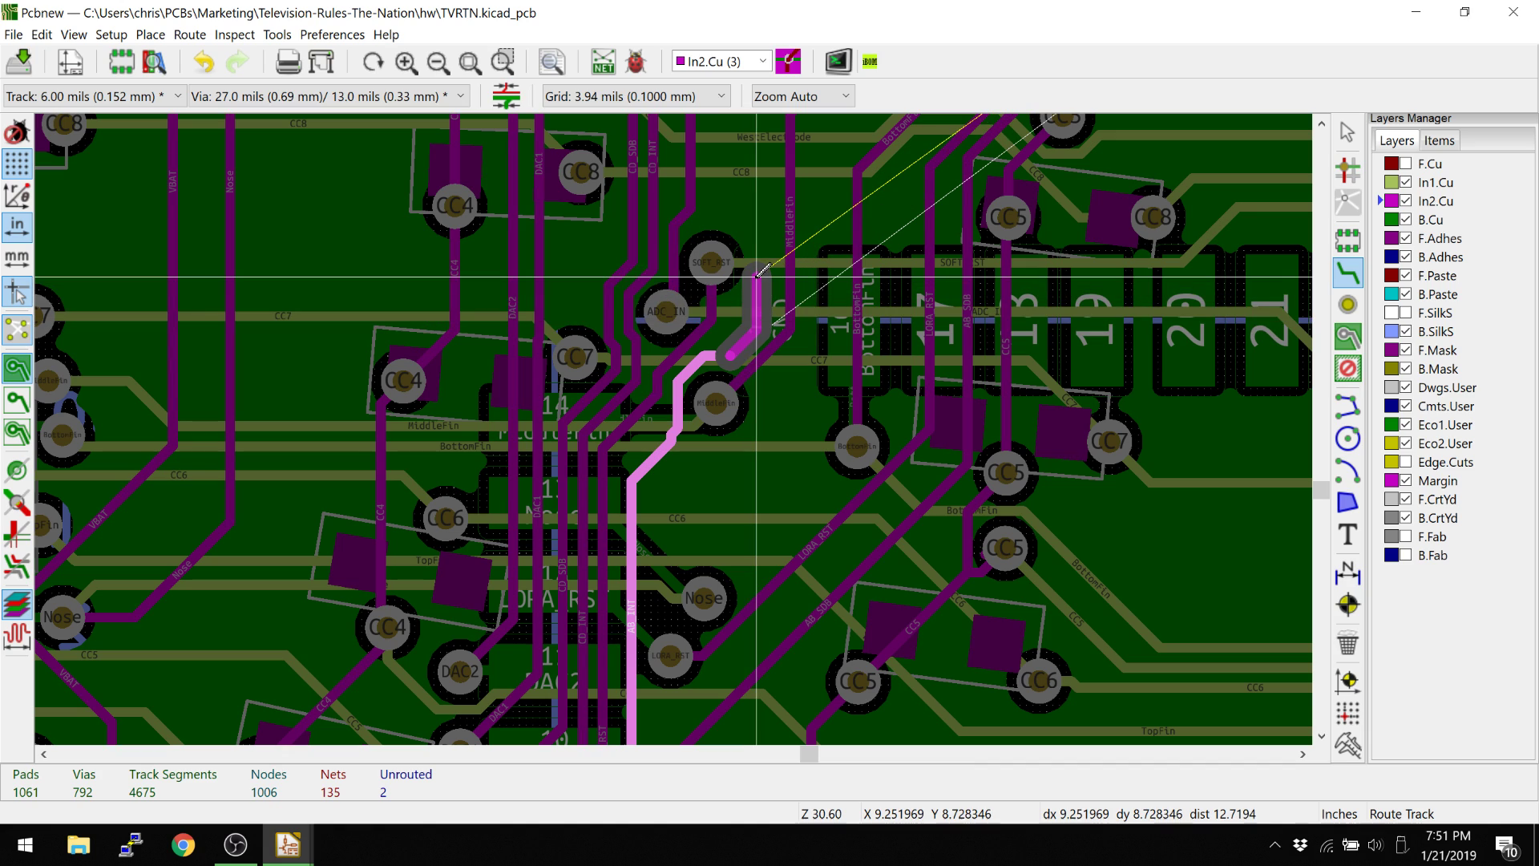
middle_drag(756, 276, 756, 411)
click(755, 351)
scroll(760, 341, down, 4)
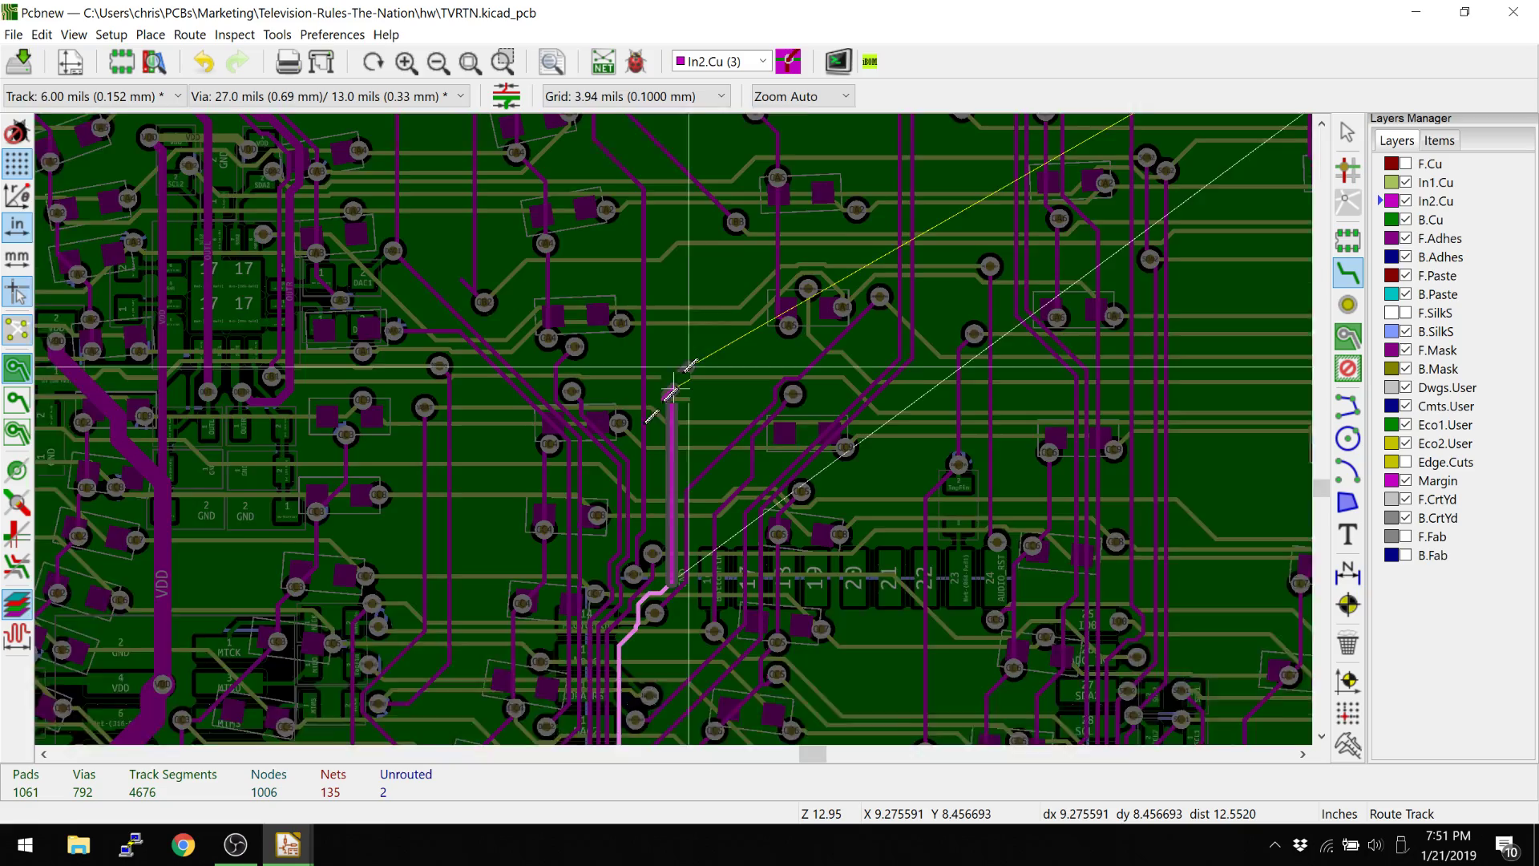
middle_drag(688, 367, 540, 655)
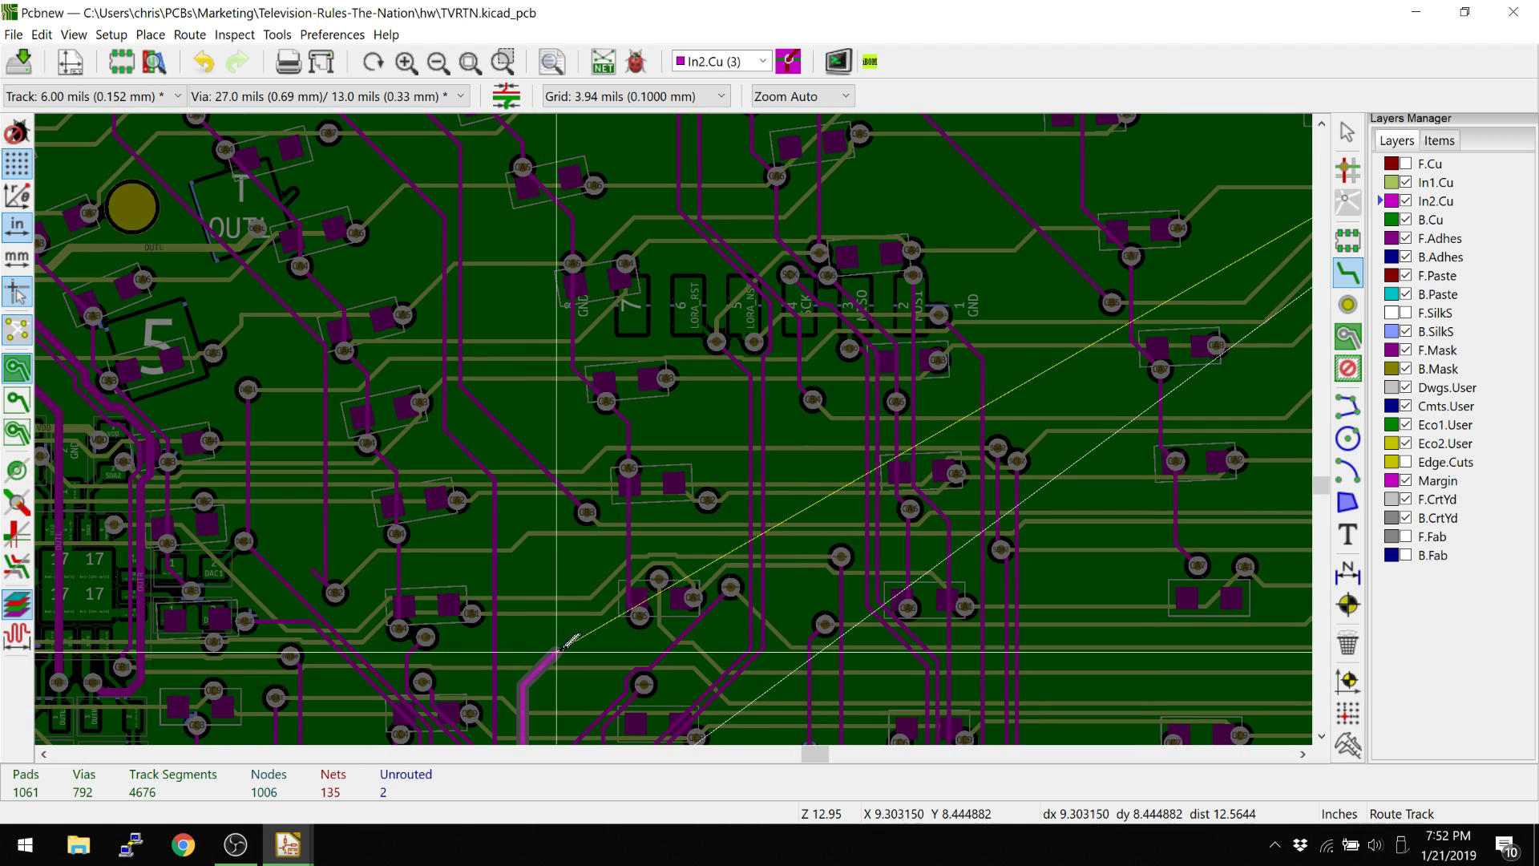
click(599, 634)
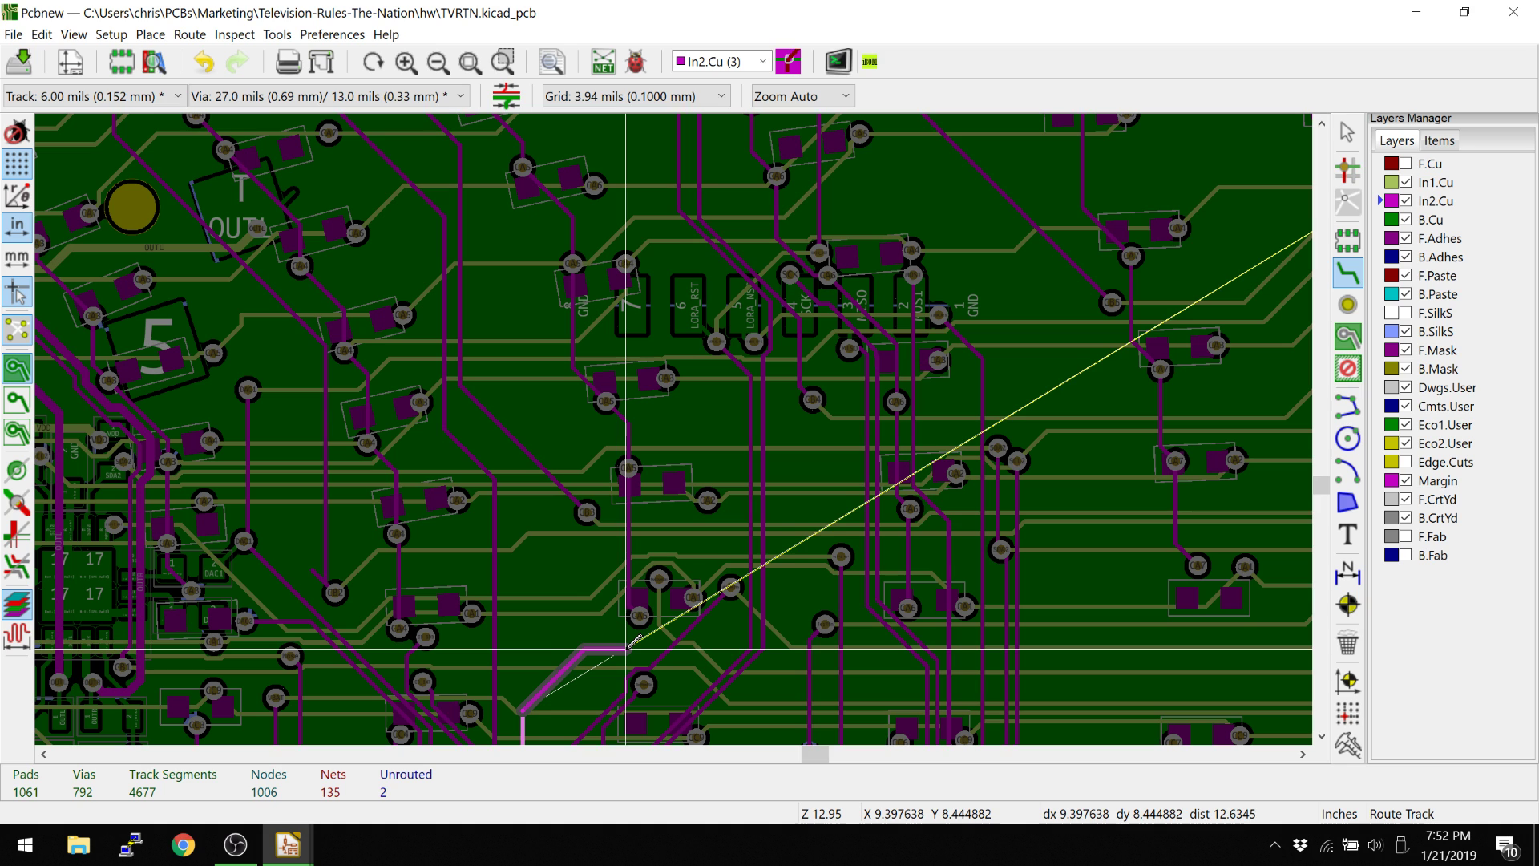
click(650, 635)
Route AB_INT on In2.Cu upward between the CA5 and CA1 vias and on past connector pad 6 (LORA_RST).
scroll(665, 630, up, 3)
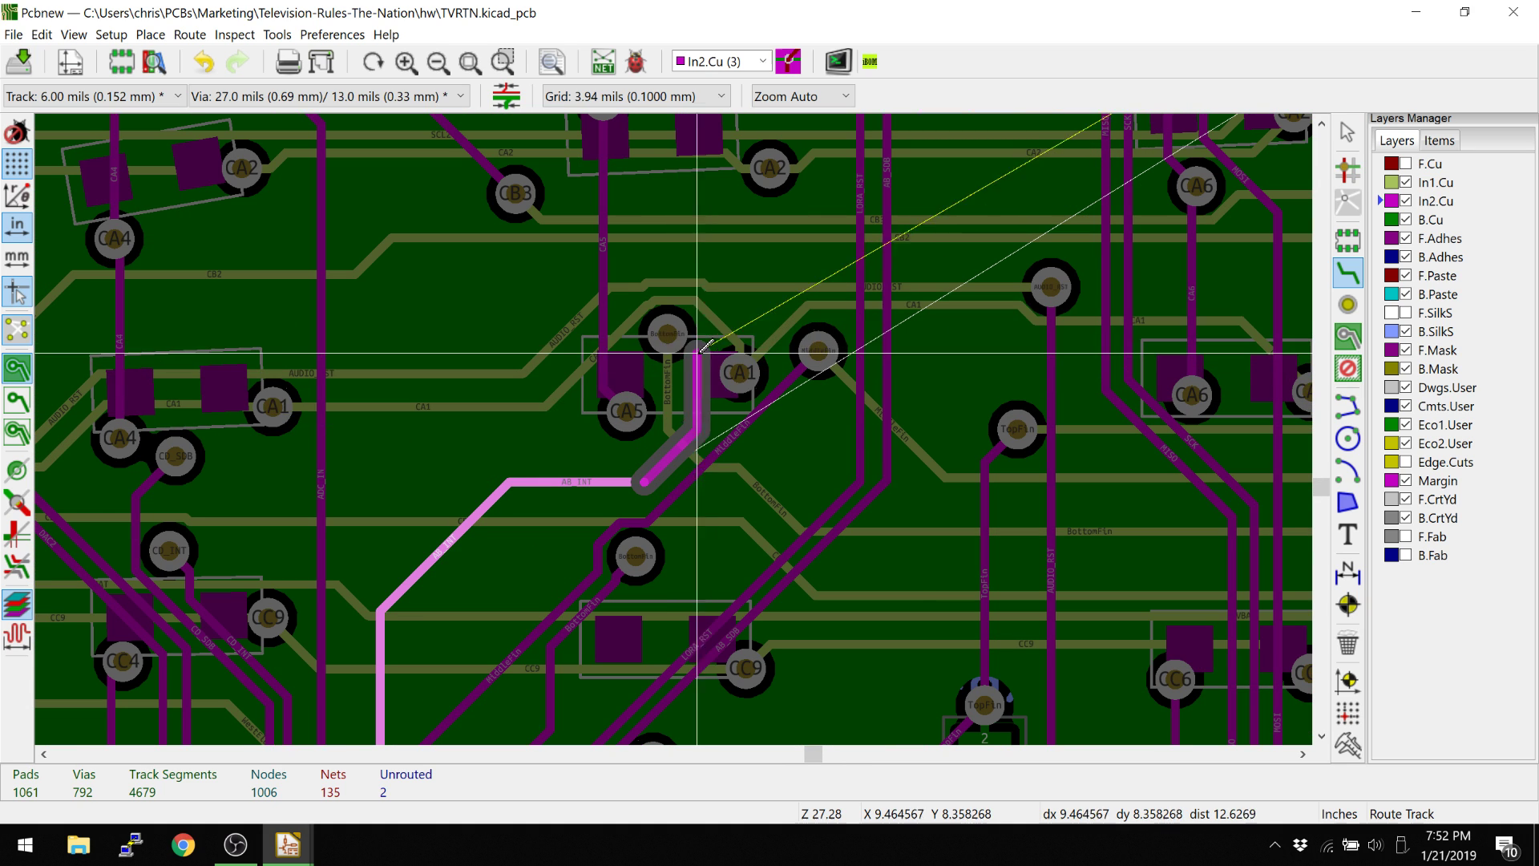
click(697, 379)
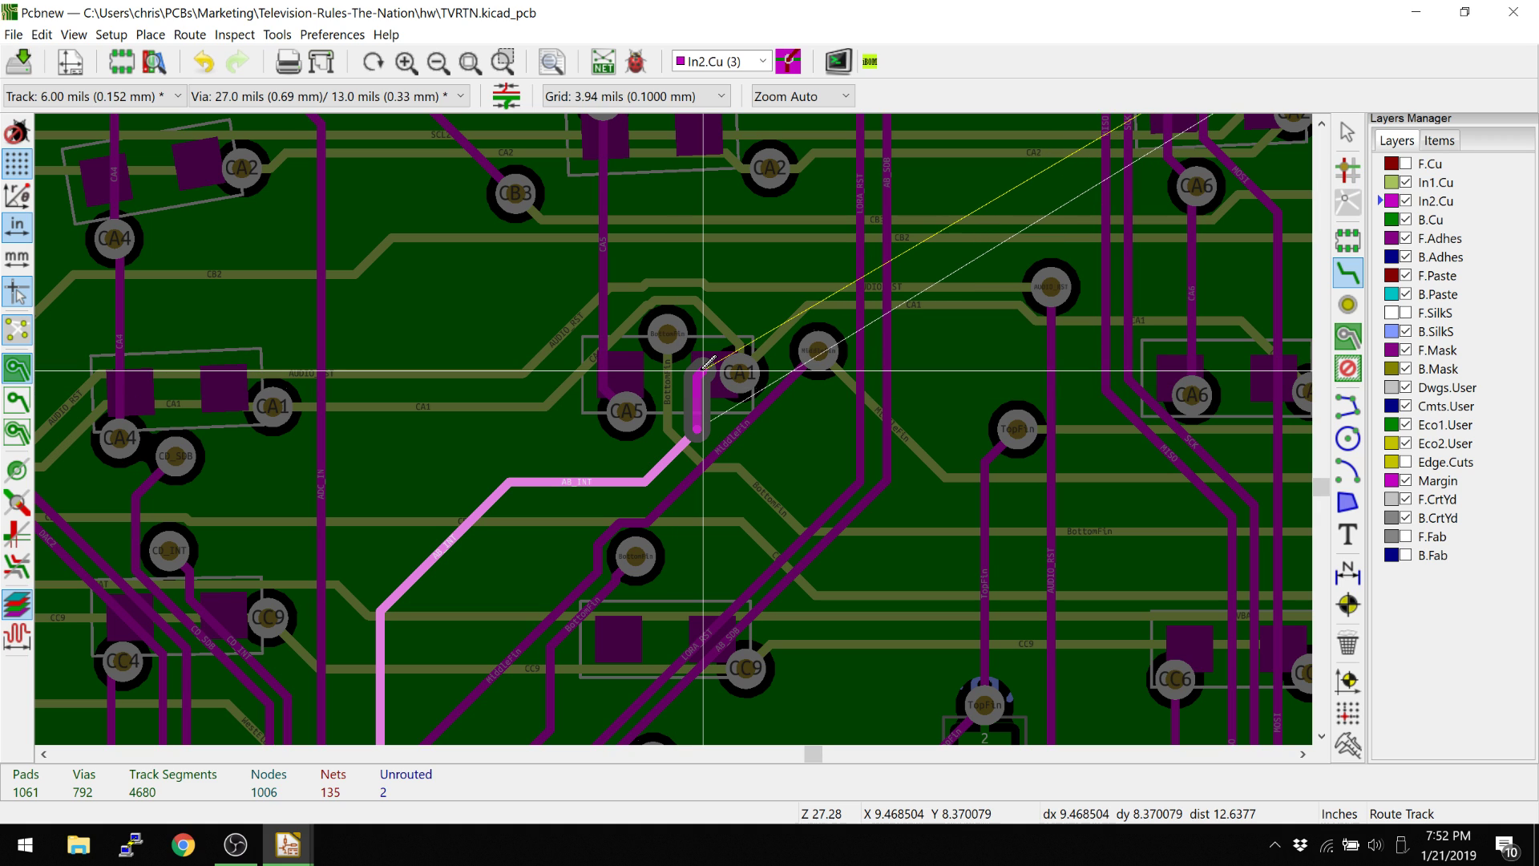
click(698, 358)
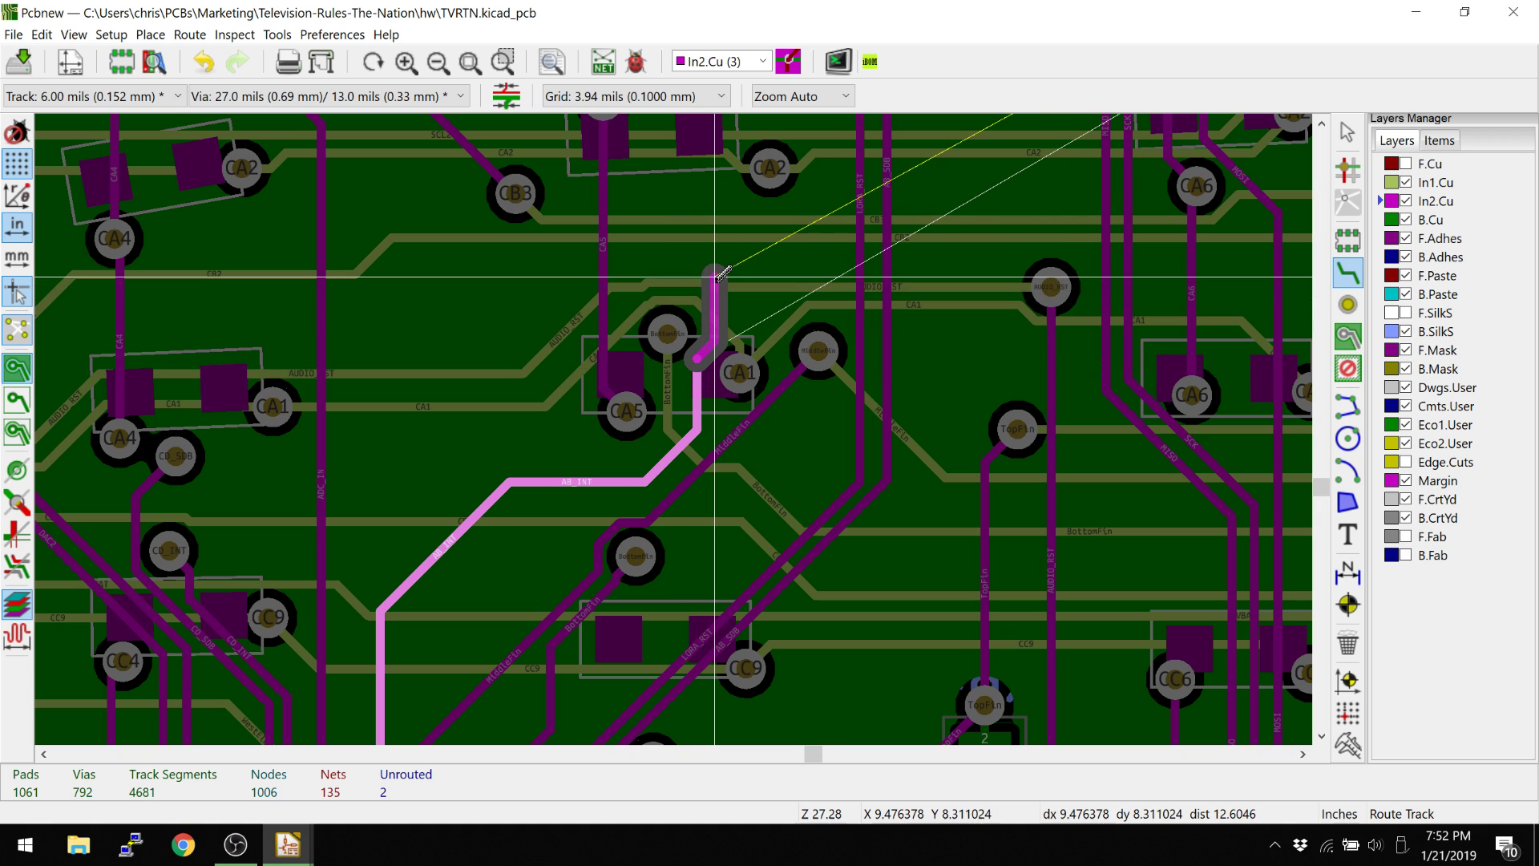
middle_drag(716, 277, 692, 436)
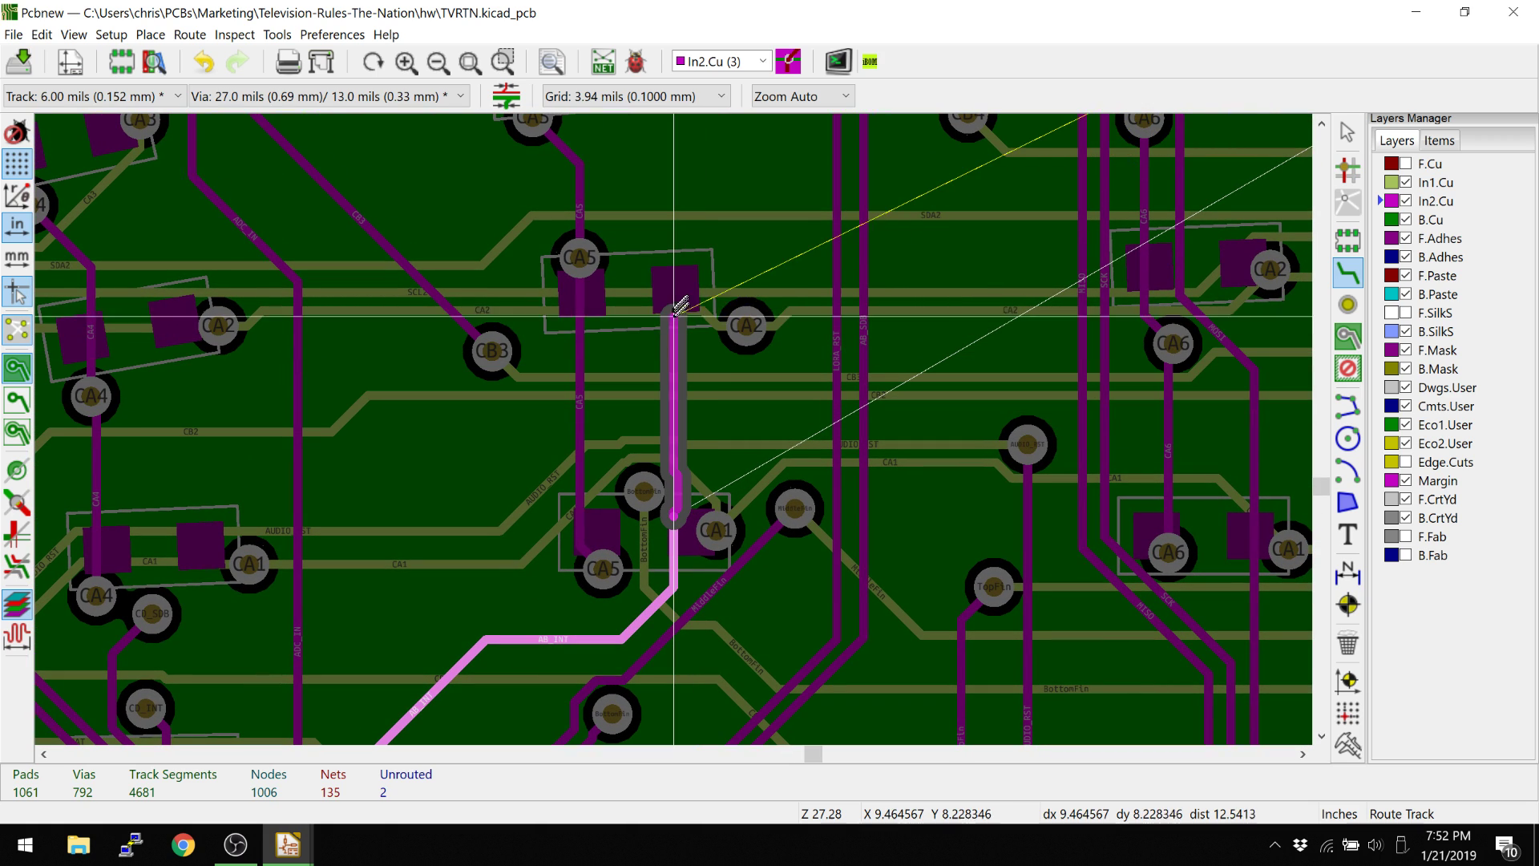
middle_drag(674, 305, 654, 516)
middle_drag(653, 413, 645, 634)
click(638, 628)
click(657, 402)
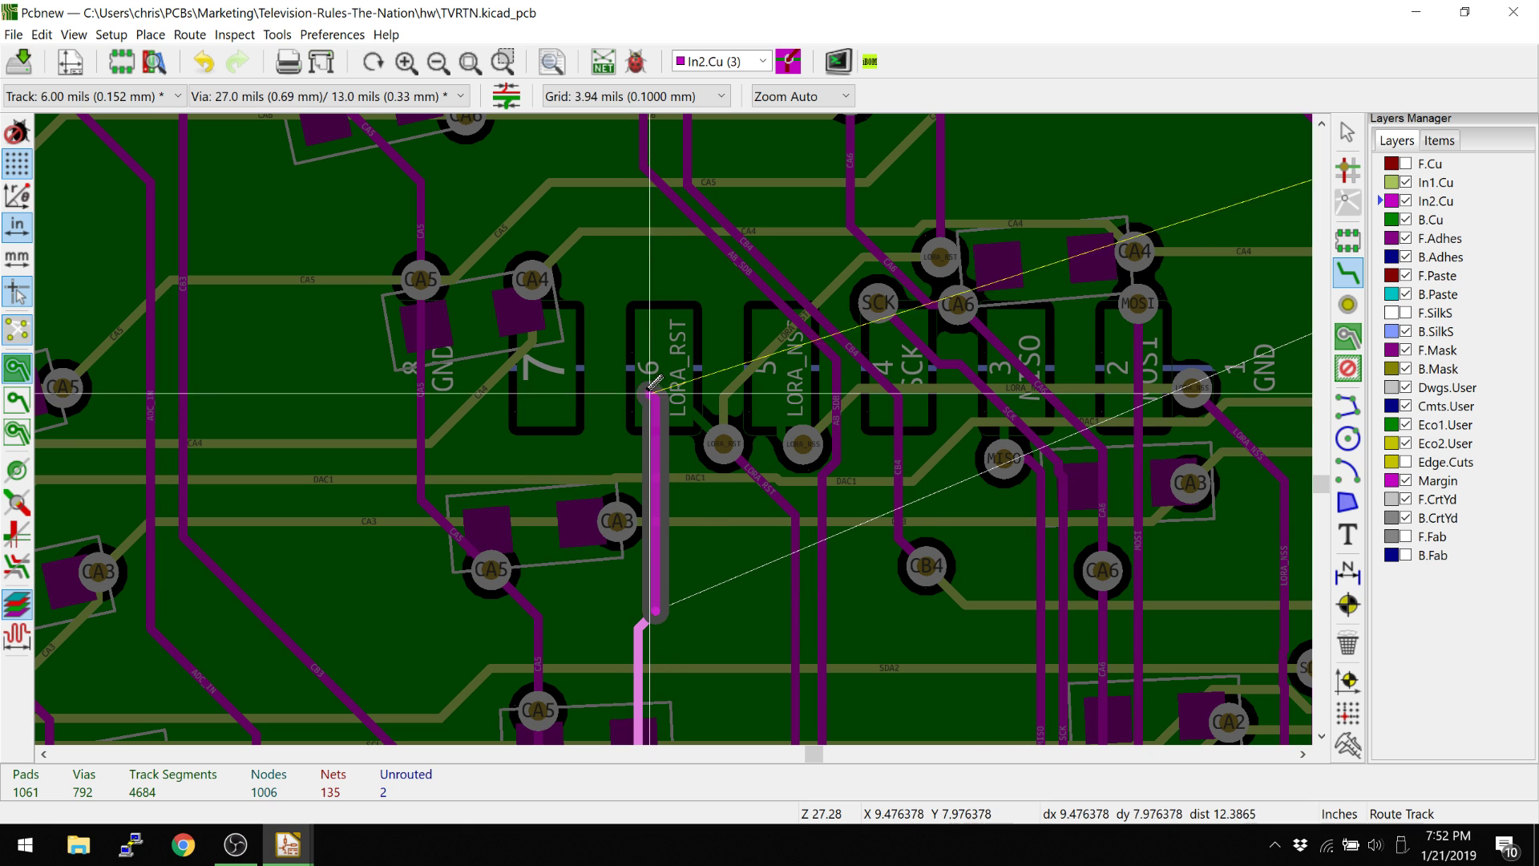
middle_drag(594, 360, 576, 667)
click(569, 513)
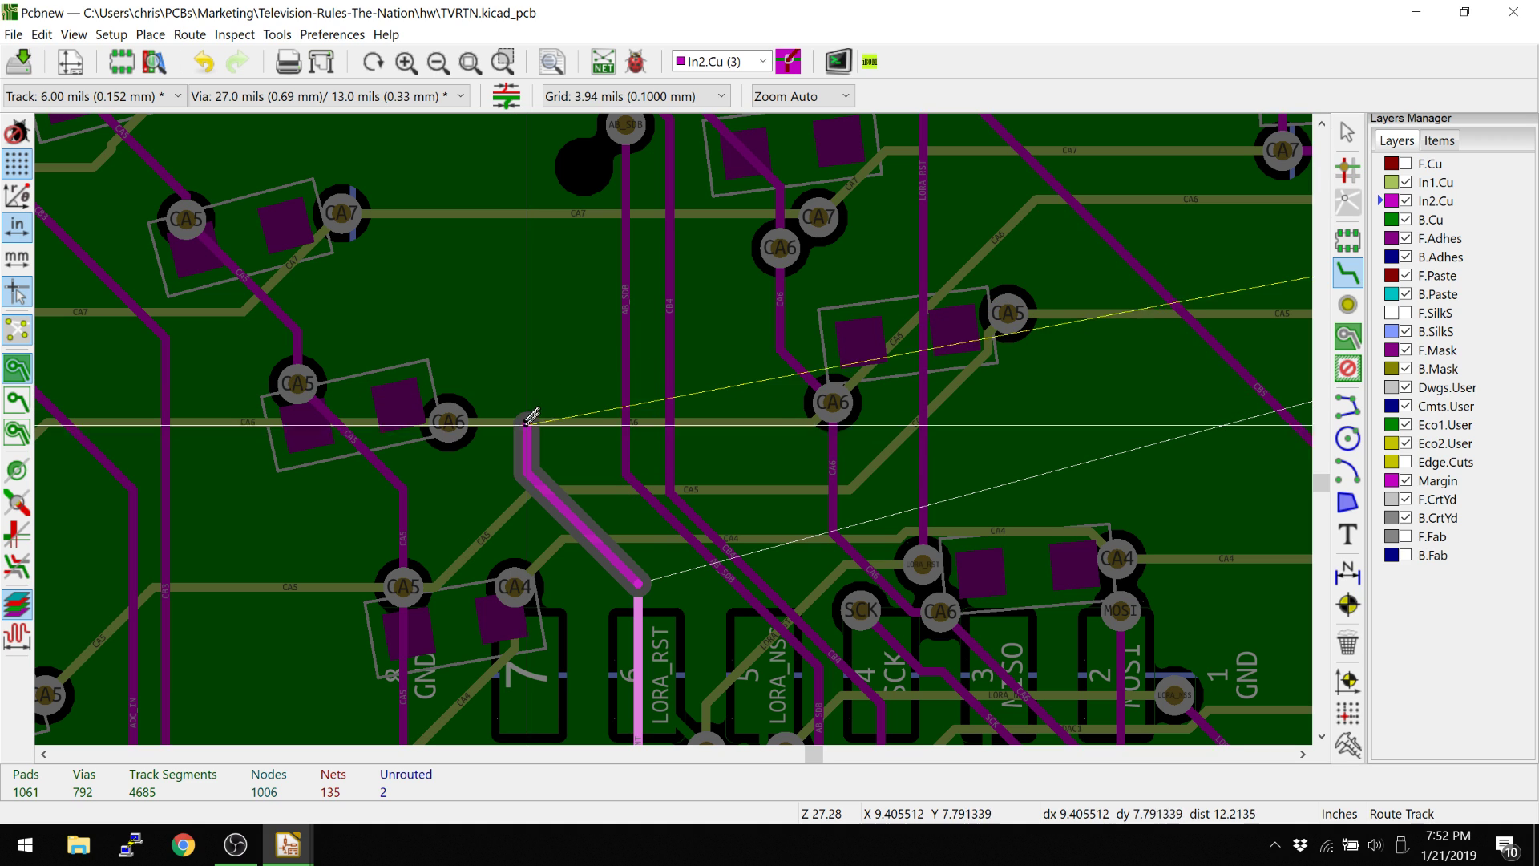
Review the mode and options in the Interactive Router Settings, leaving them as they are.
right_click(562, 346)
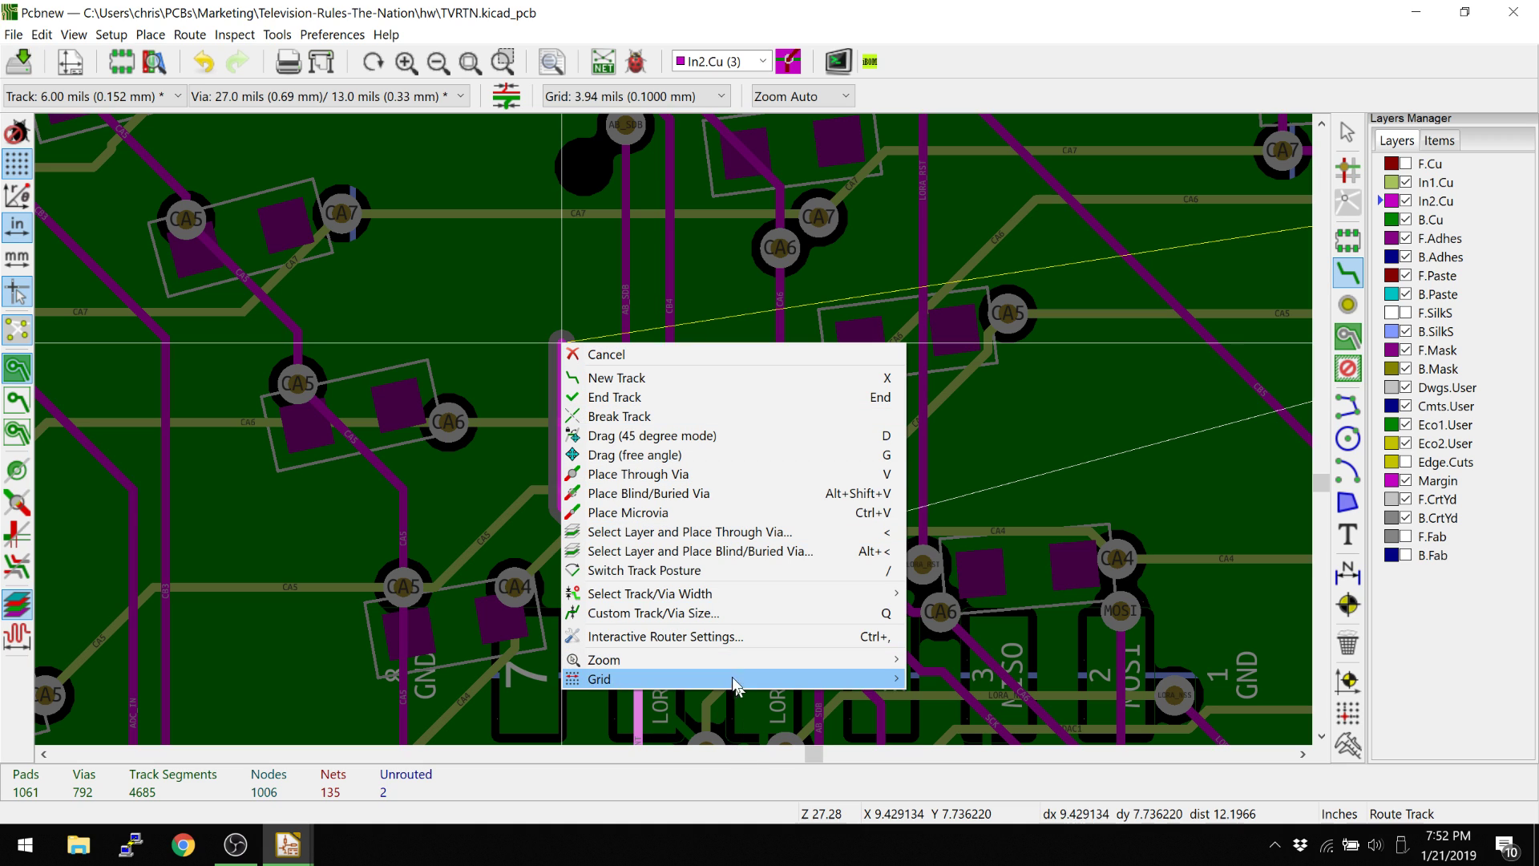
click(714, 641)
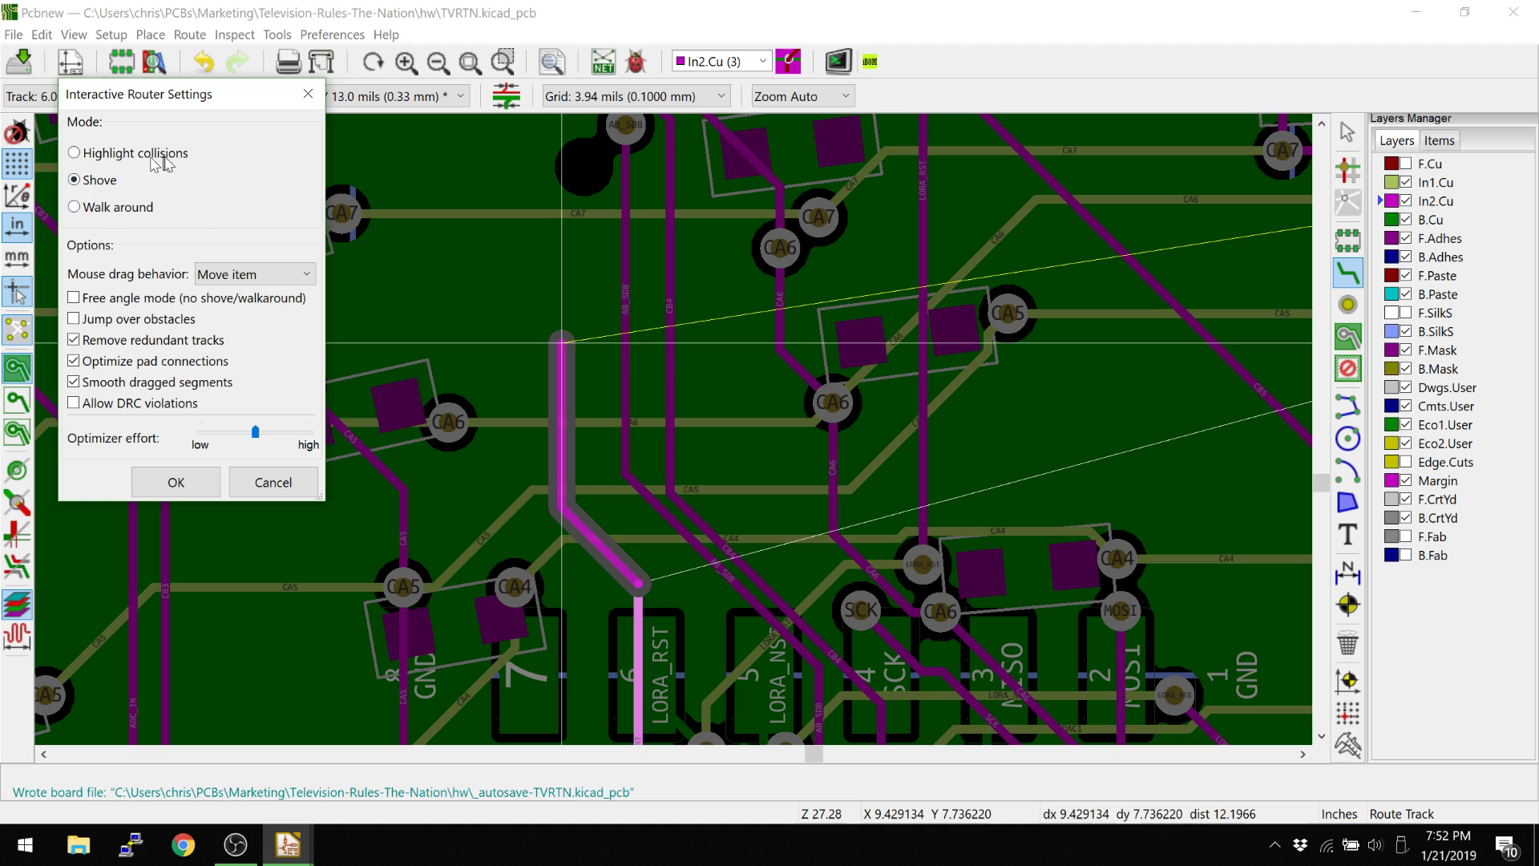
click(258, 485)
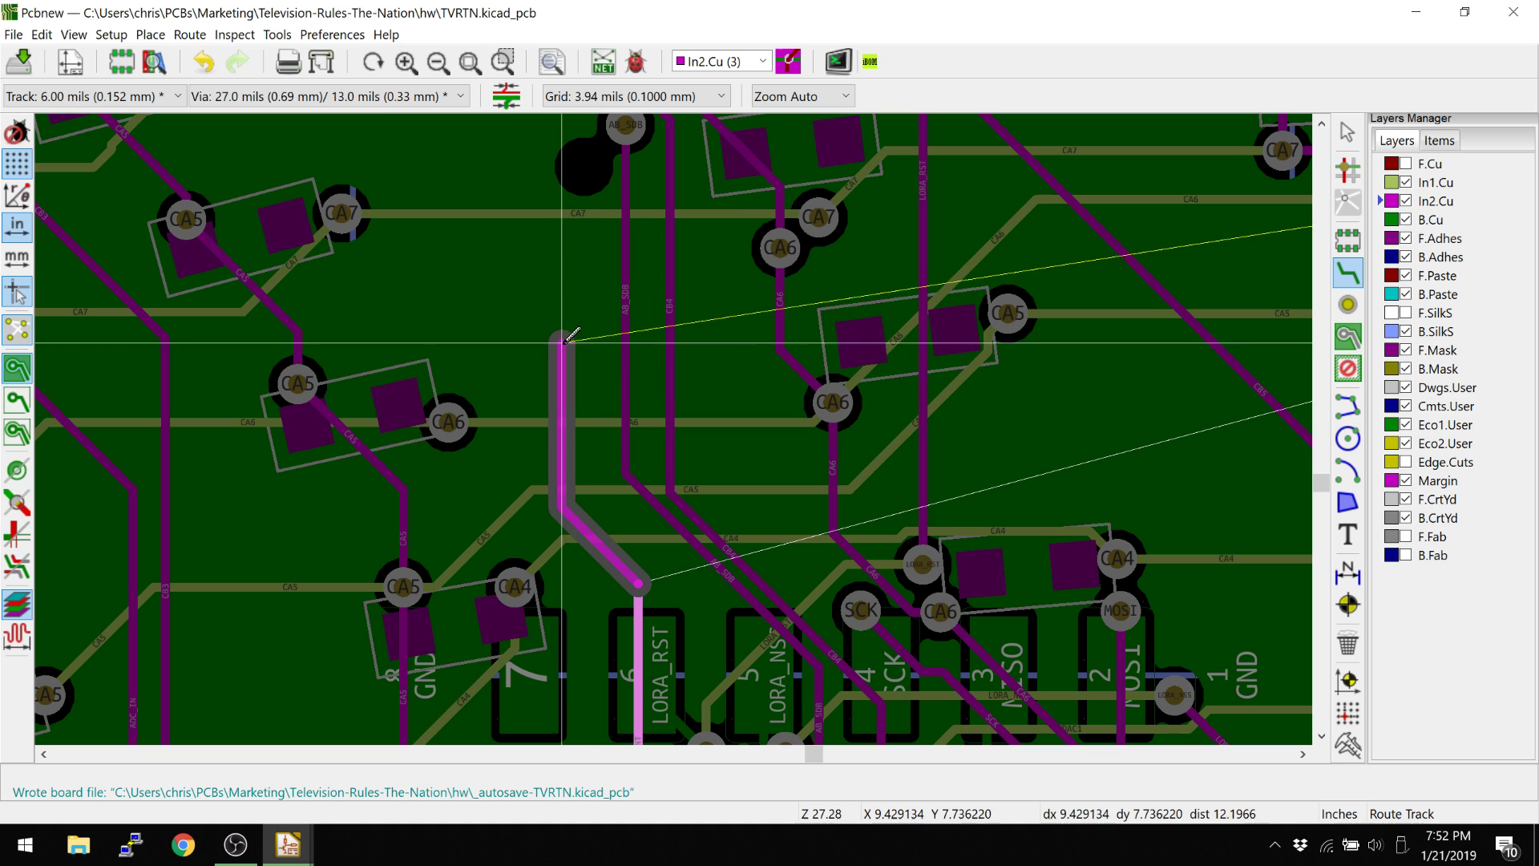
Bring AB_INT up beside the AB_SDB via, place a through via there, and start its continuation on In1.Cu.
click(570, 252)
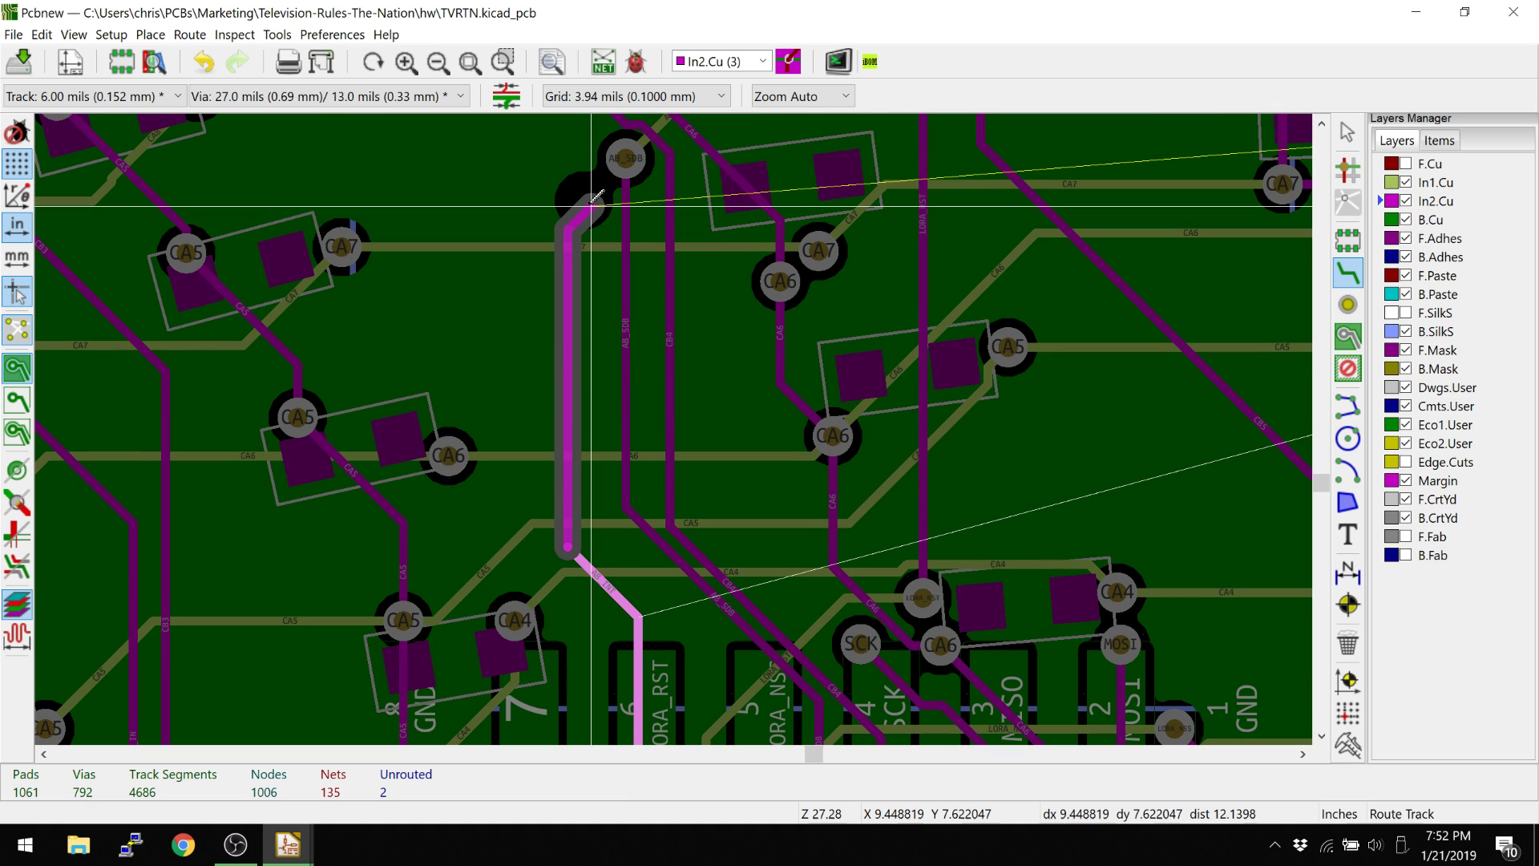
click(592, 192)
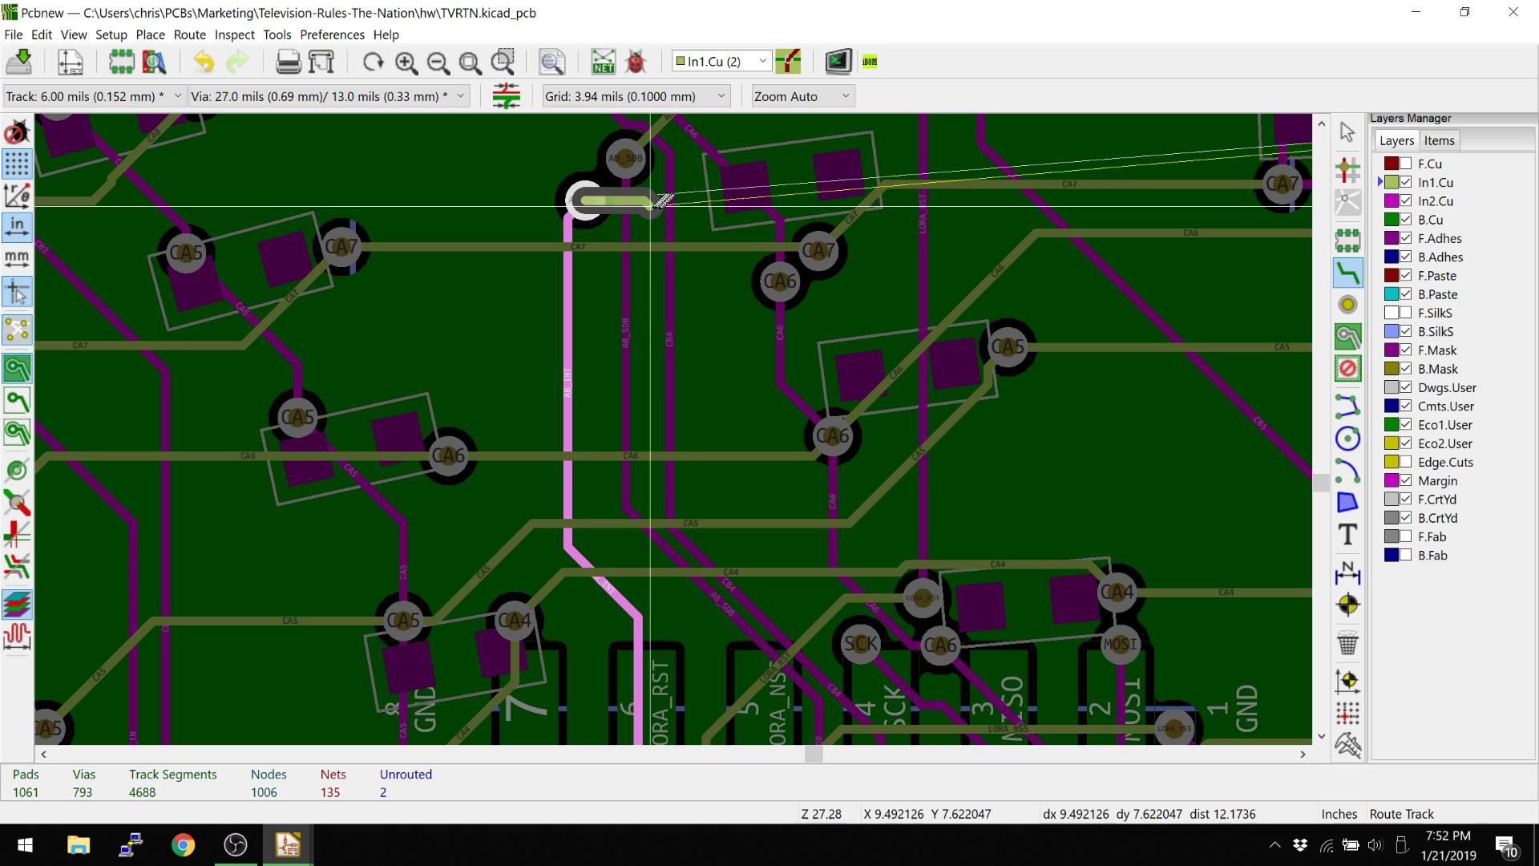
middle_drag(701, 211, 473, 404)
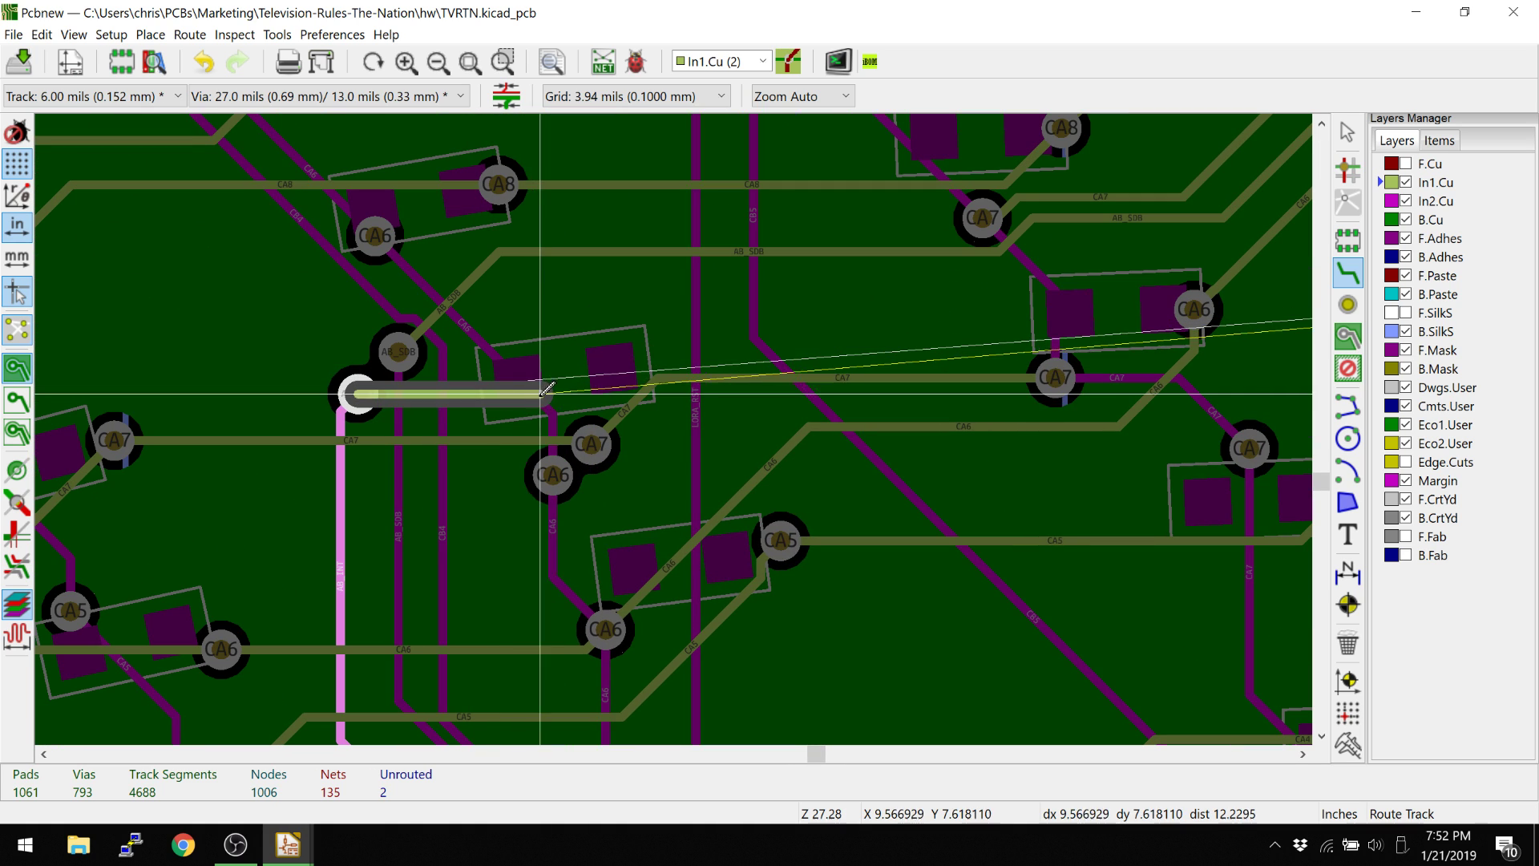
click(559, 353)
Route AB_INT on In1.Cu alongside the AB_SDB track, between the CA7 and CA9 vias, to just above the VDD via near the chip.
middle_drag(792, 305, 138, 392)
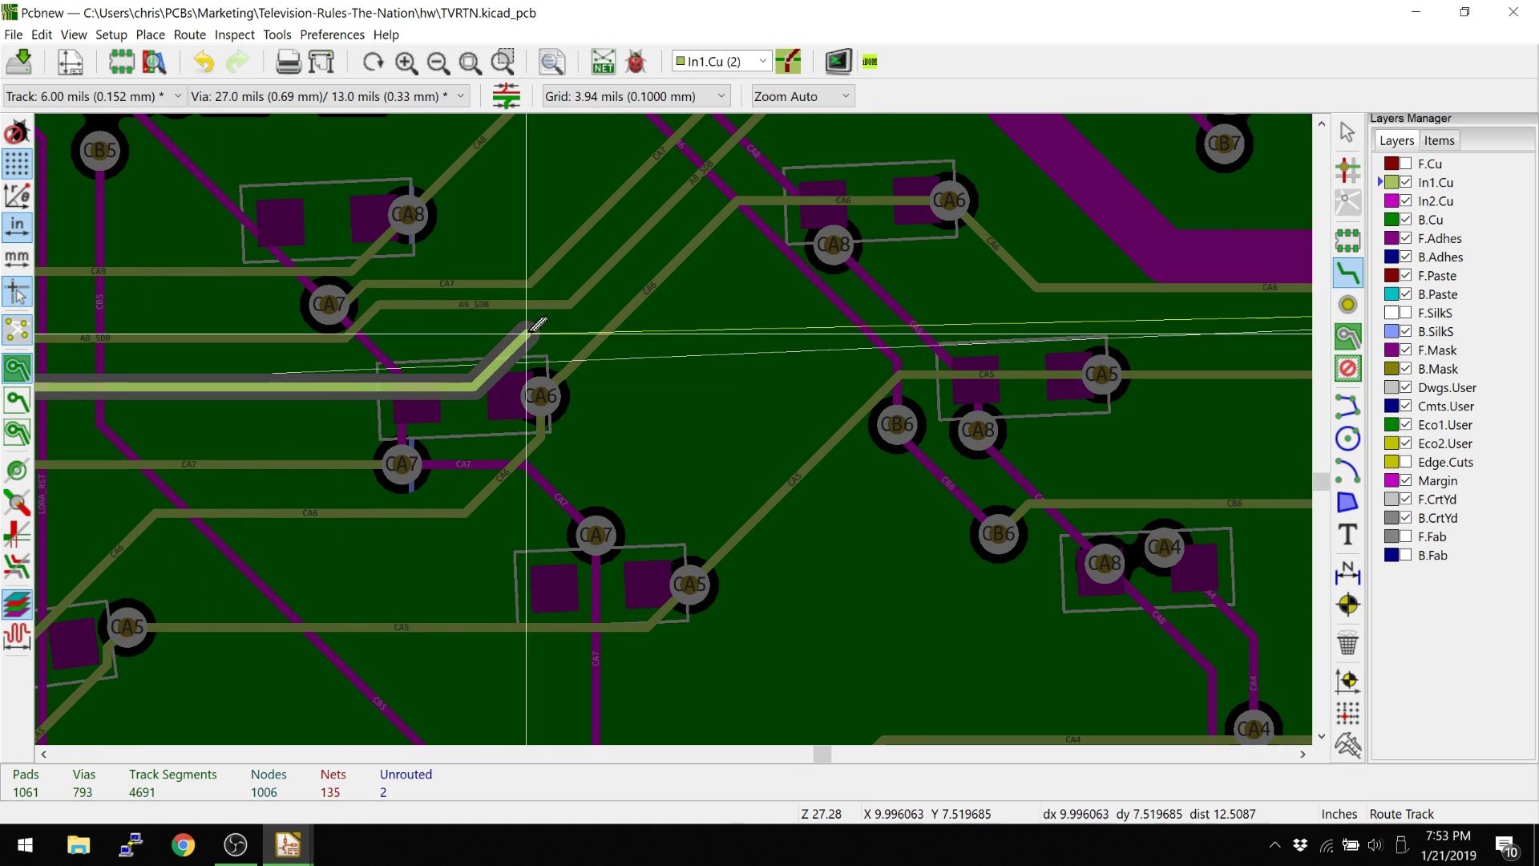
click(573, 331)
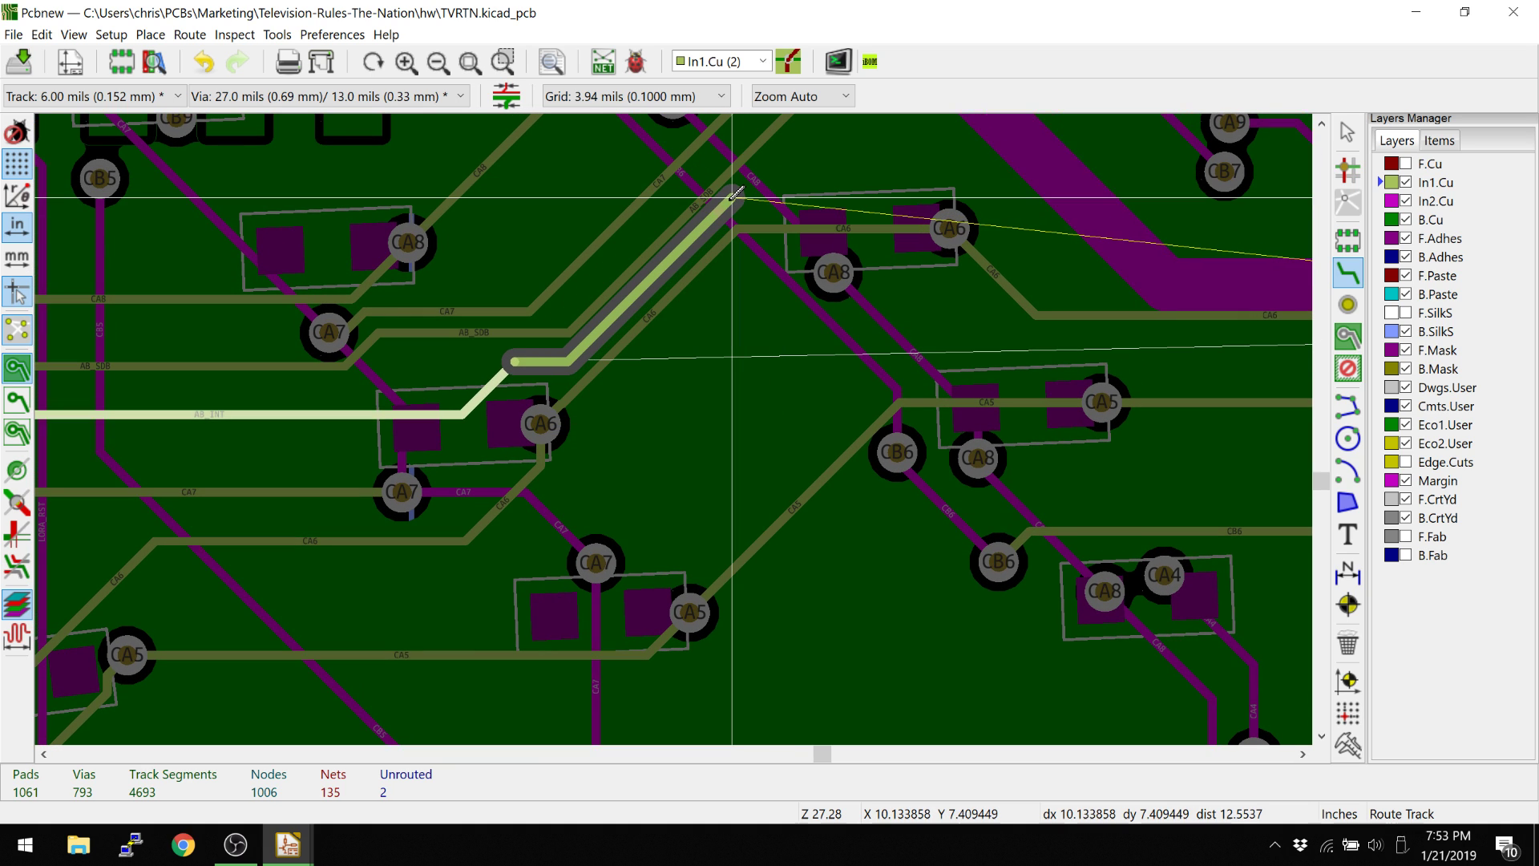
click(732, 198)
middle_drag(878, 157, 98, 346)
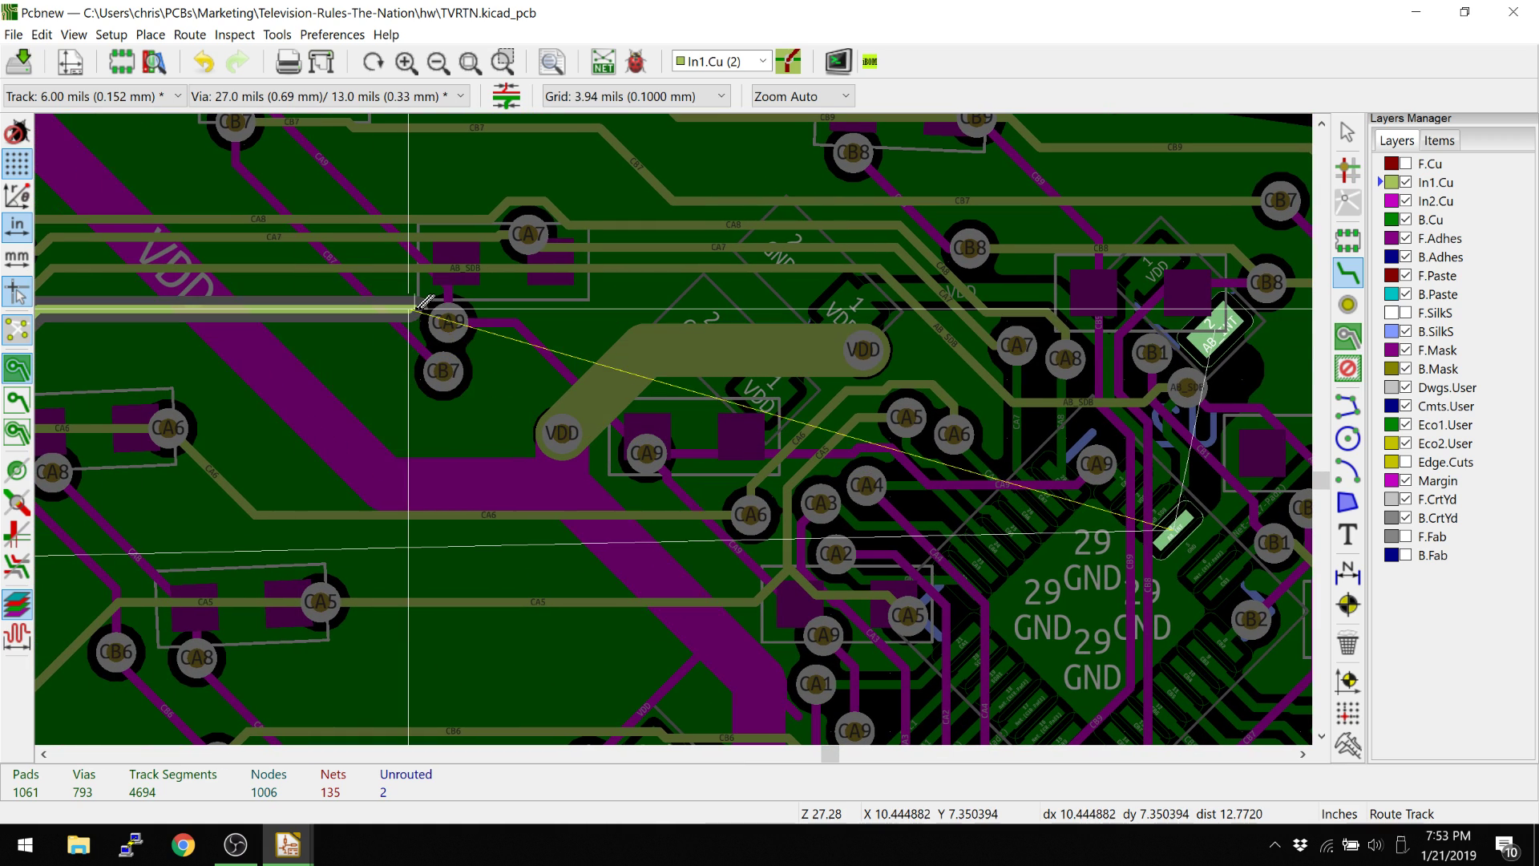
click(473, 292)
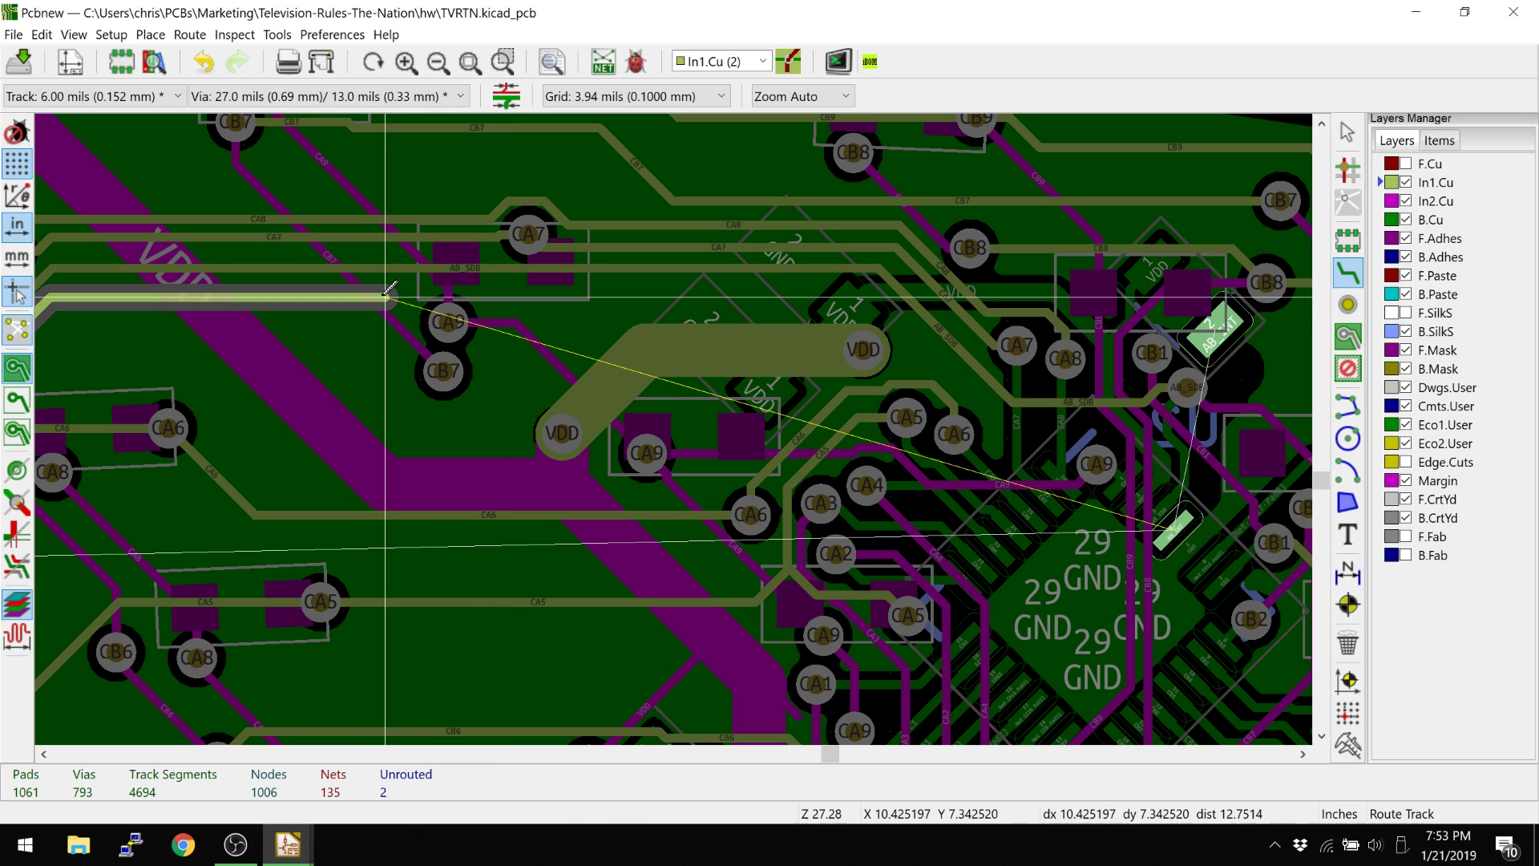
click(867, 299)
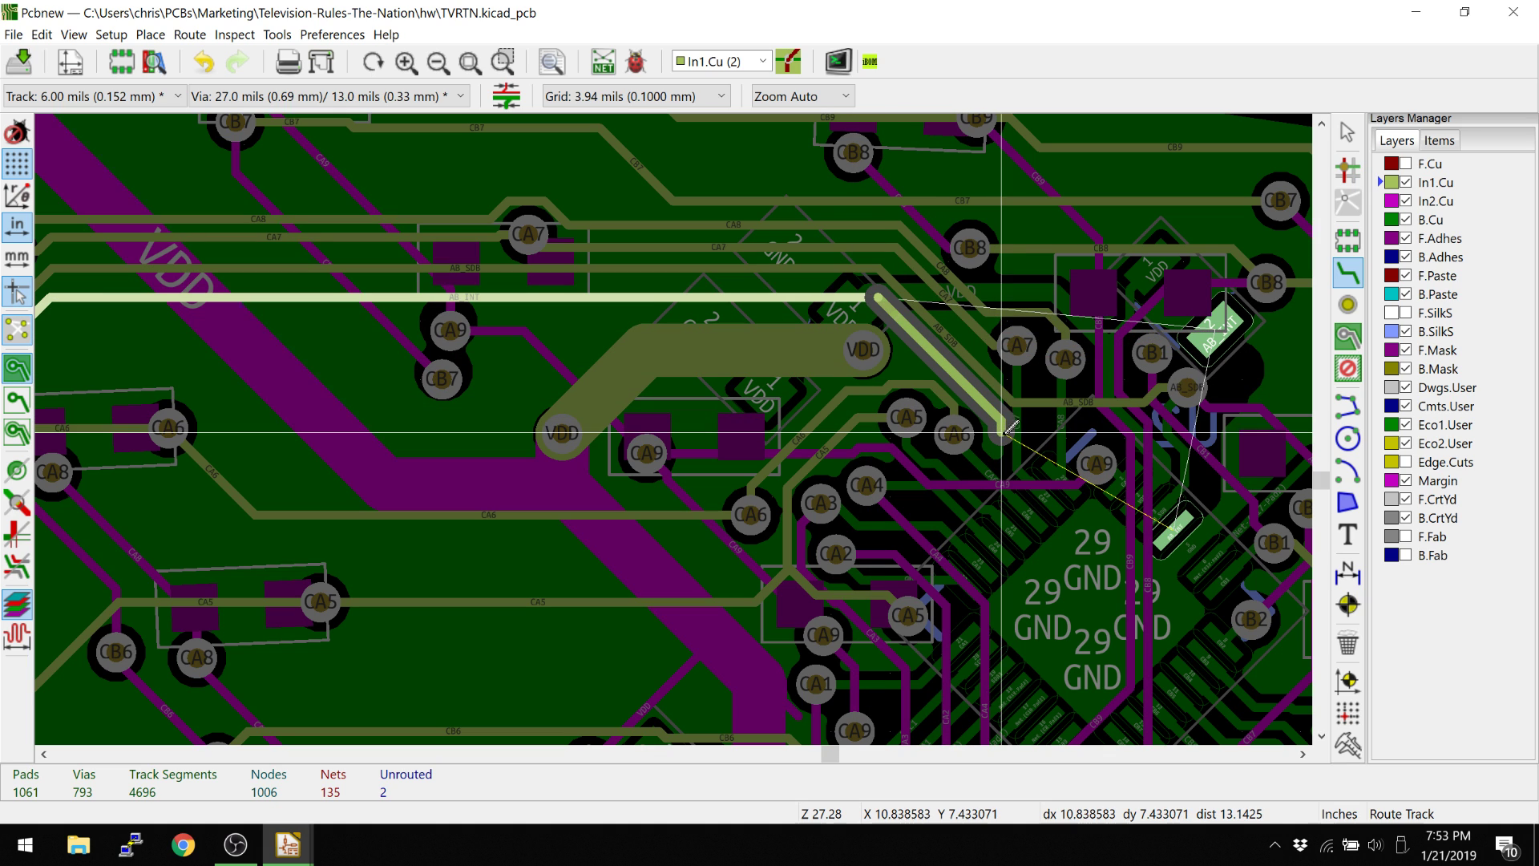
Route AB_INT on In1.Cu around the chip's upper corner and place a through via beside component pad 2 (AB_INT).
click(1024, 504)
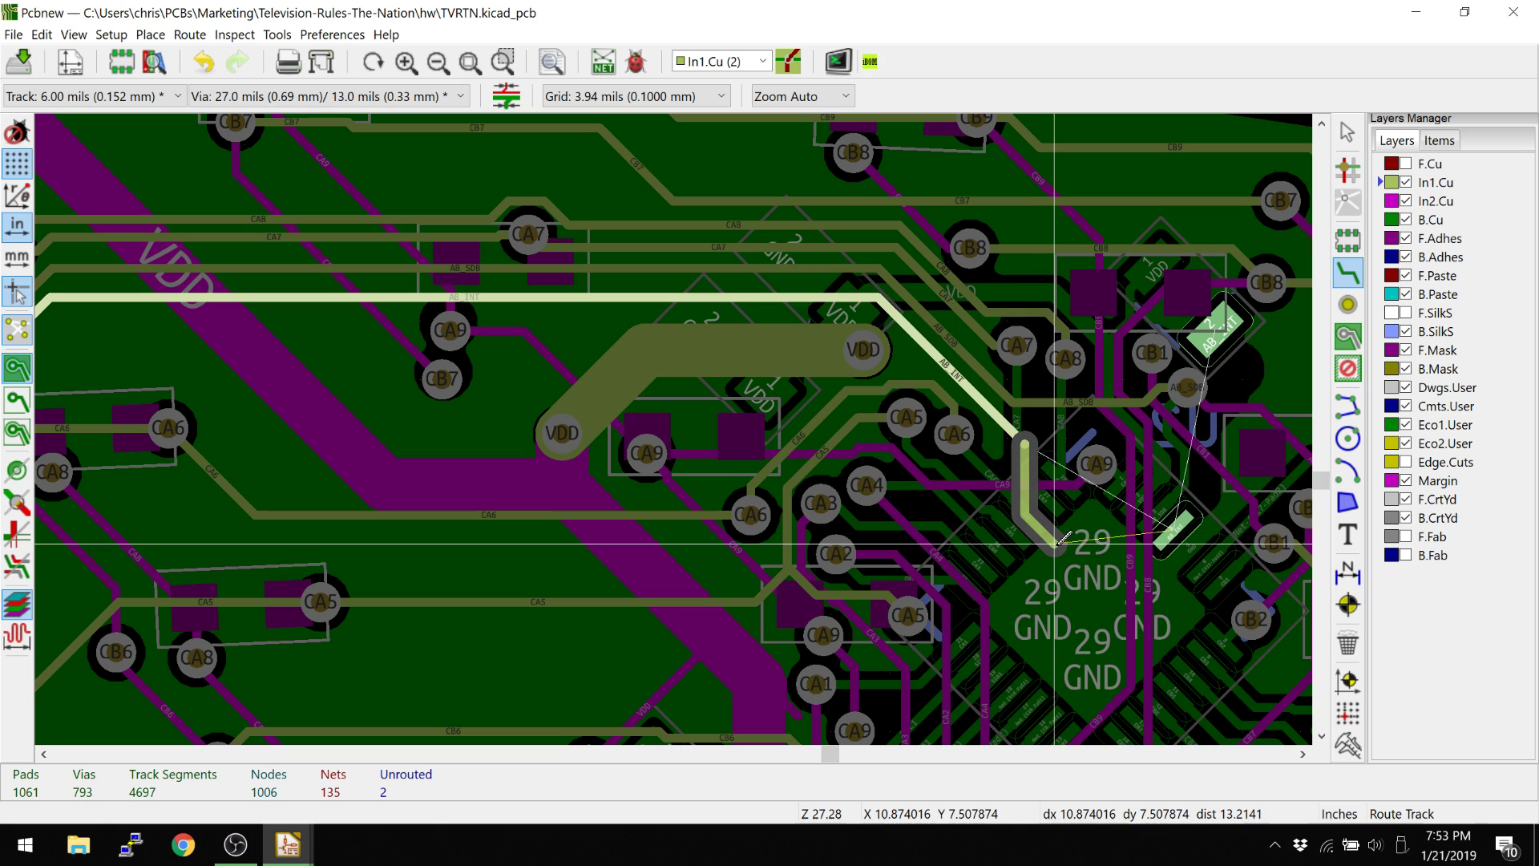
click(1138, 560)
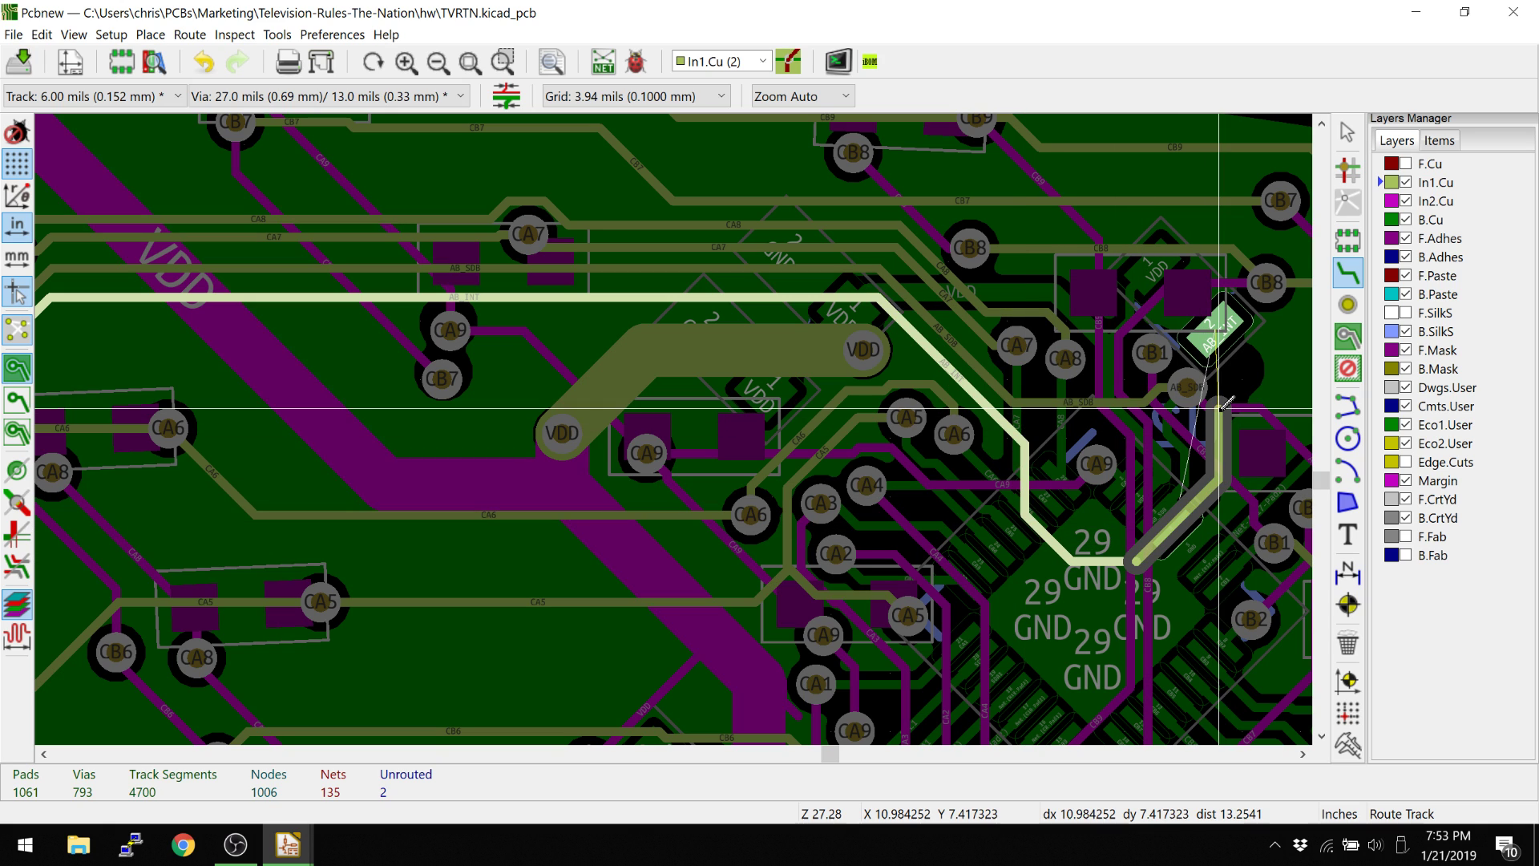
key(v)
click(1237, 367)
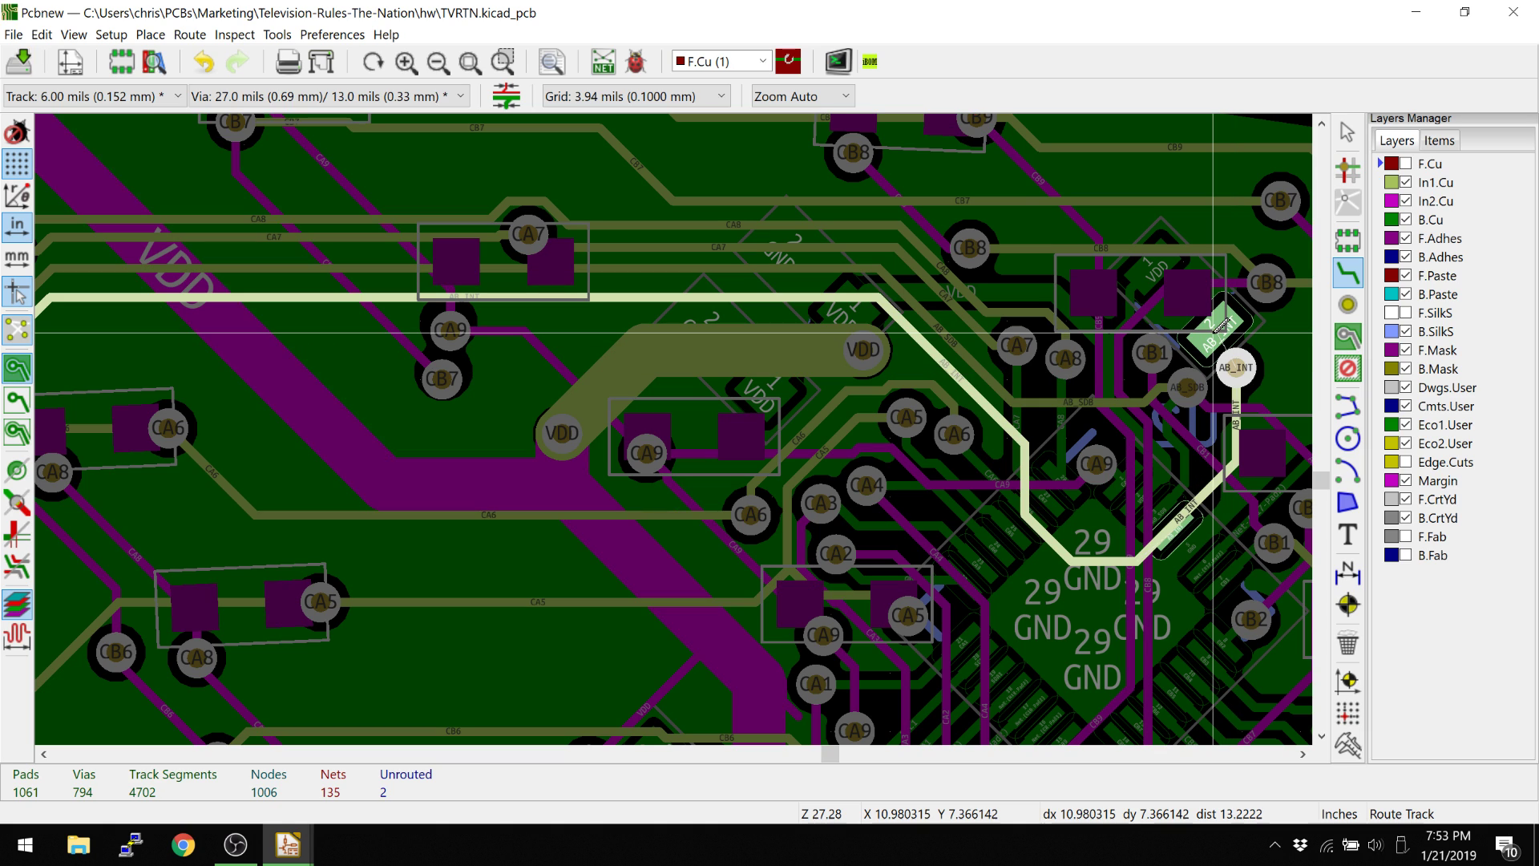
Switch to B.Cu and connect the new AB_INT via to component pad 2.
key(Page_Down)
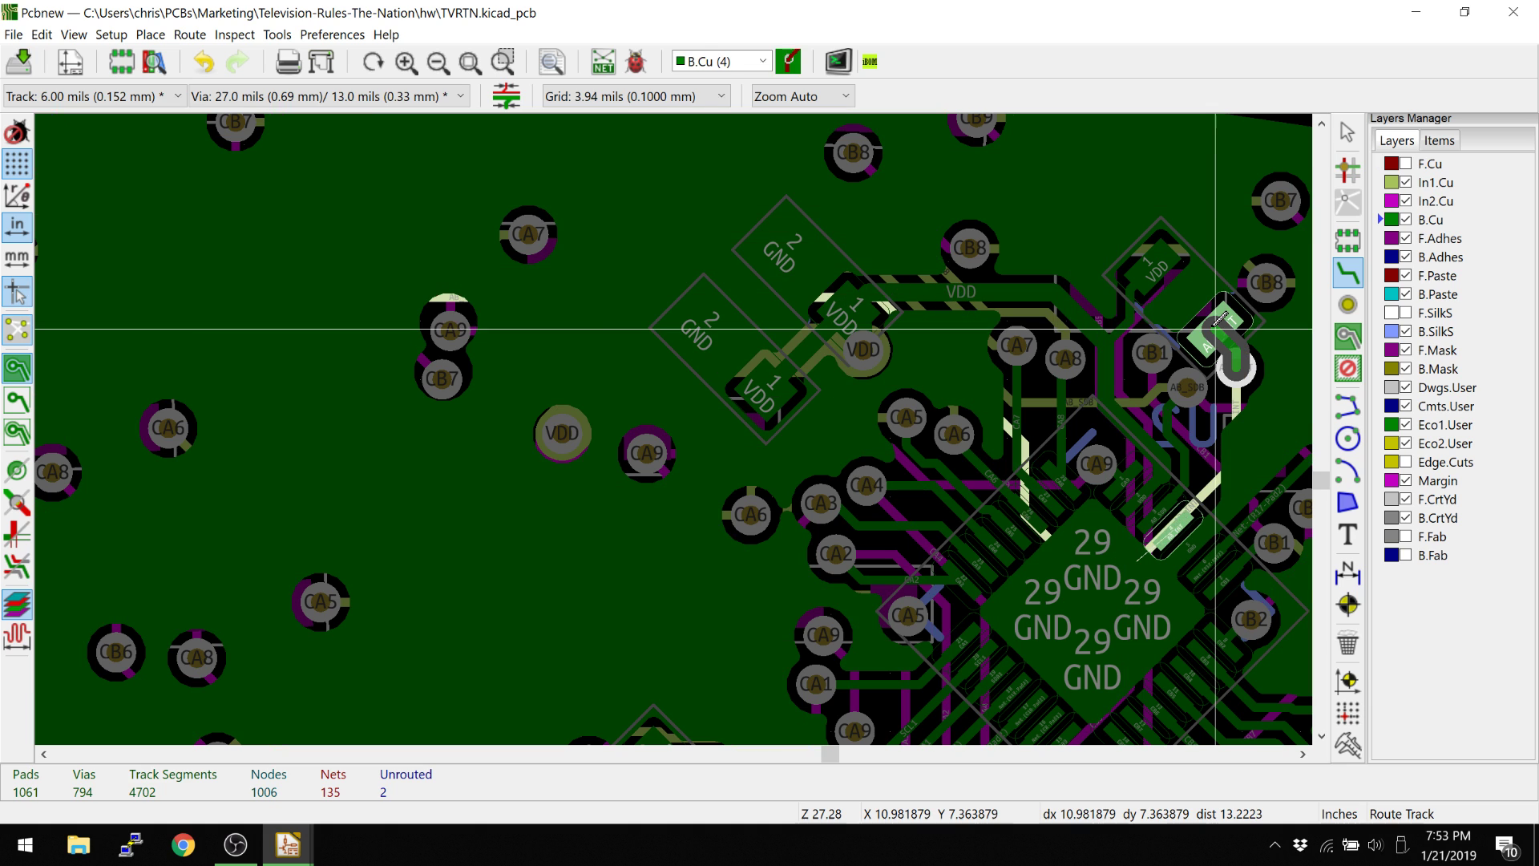
scroll(1212, 326, up, 4)
click(673, 429)
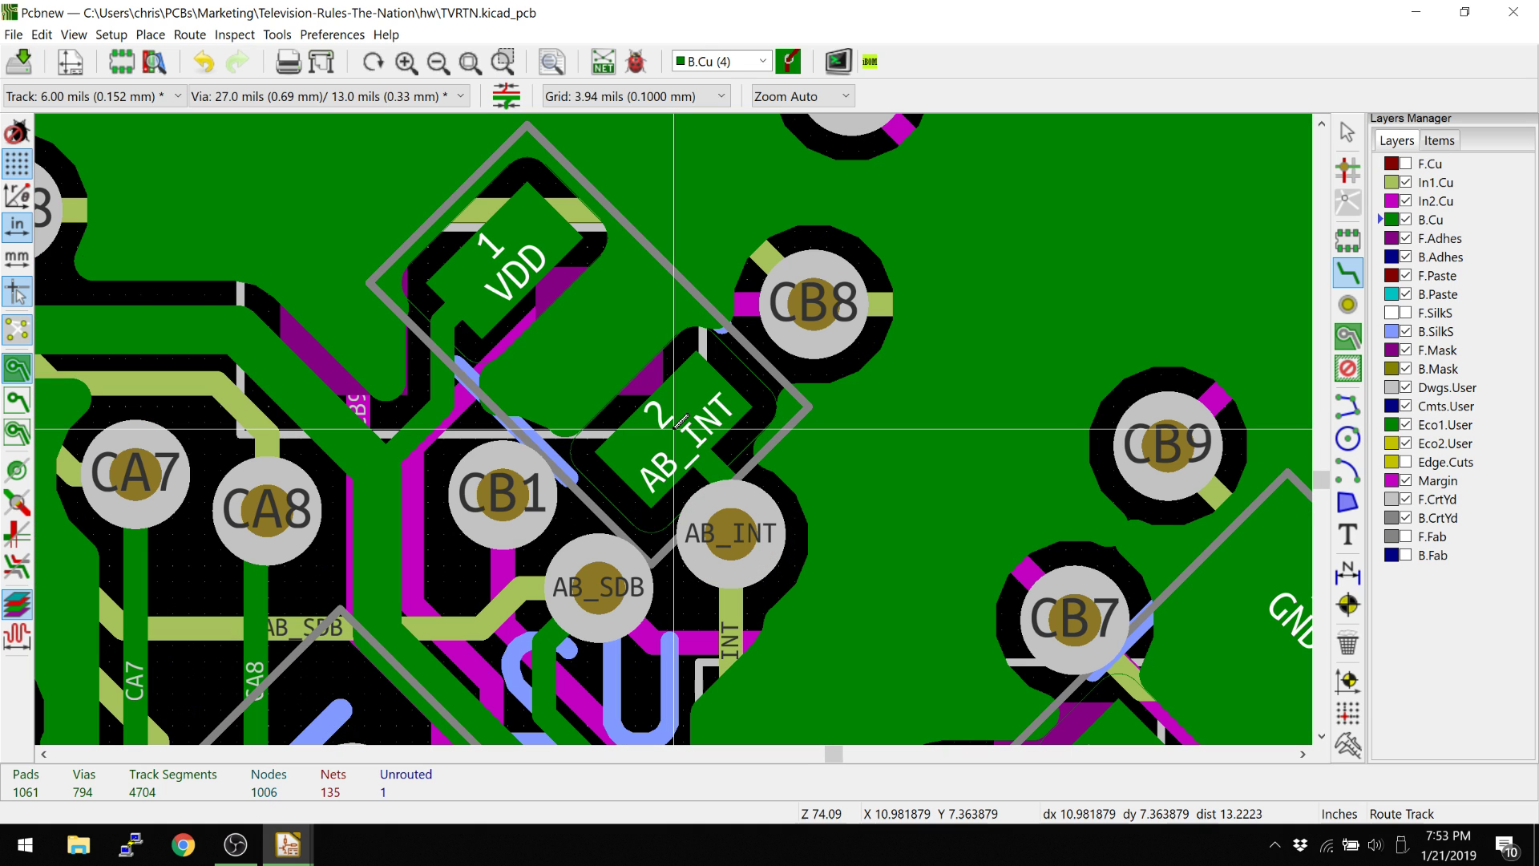
key(Escape)
Route AB_INT on B.Cu from the via beside component pad 2 to chip pad 4, and refill all zones.
scroll(674, 431, down, 4)
scroll(675, 440, up, 2)
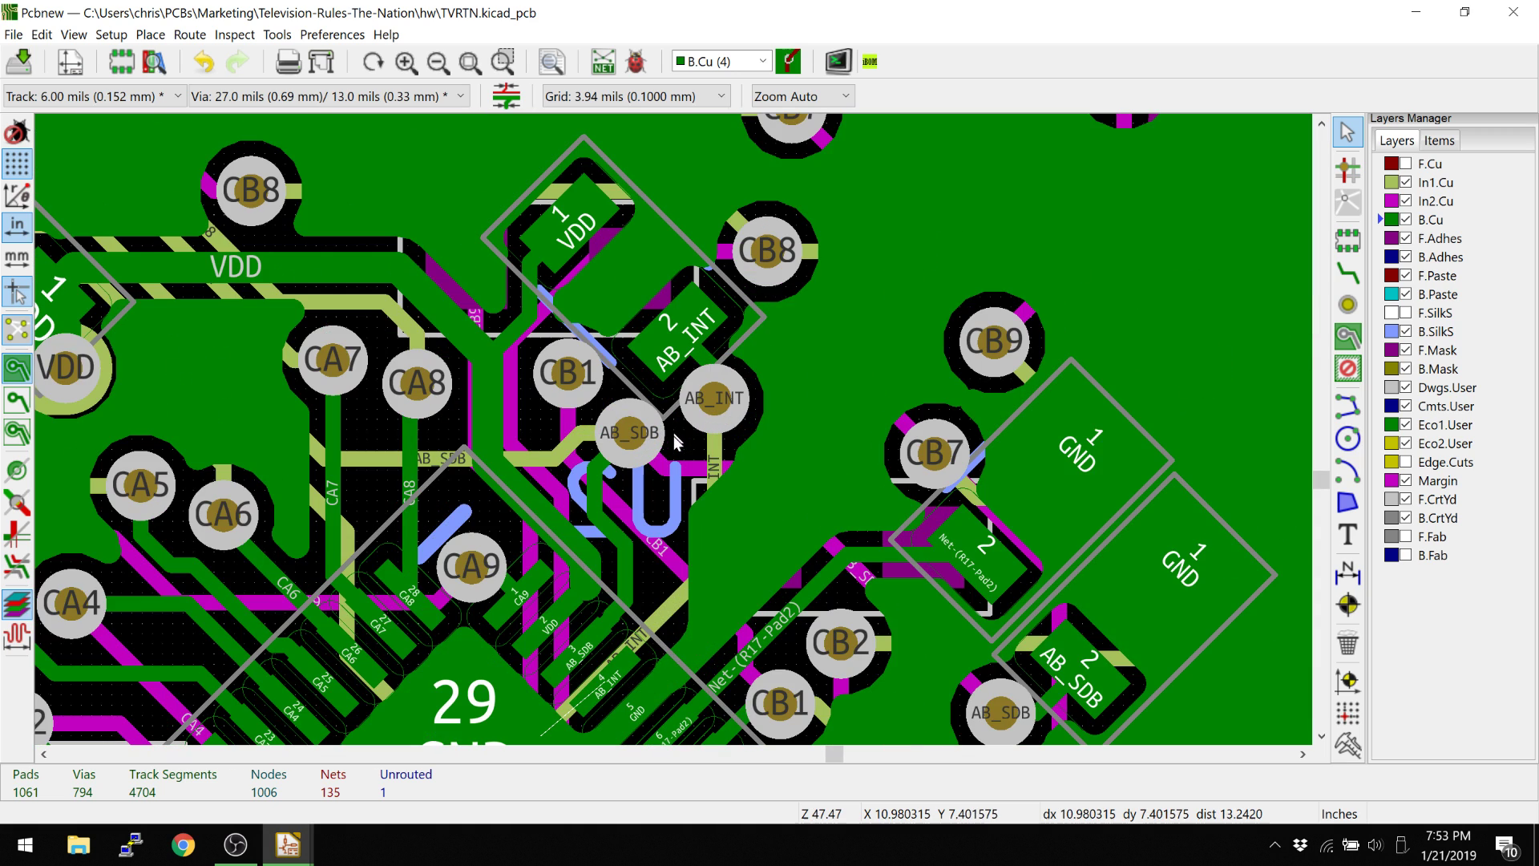
scroll(676, 445, up, 2)
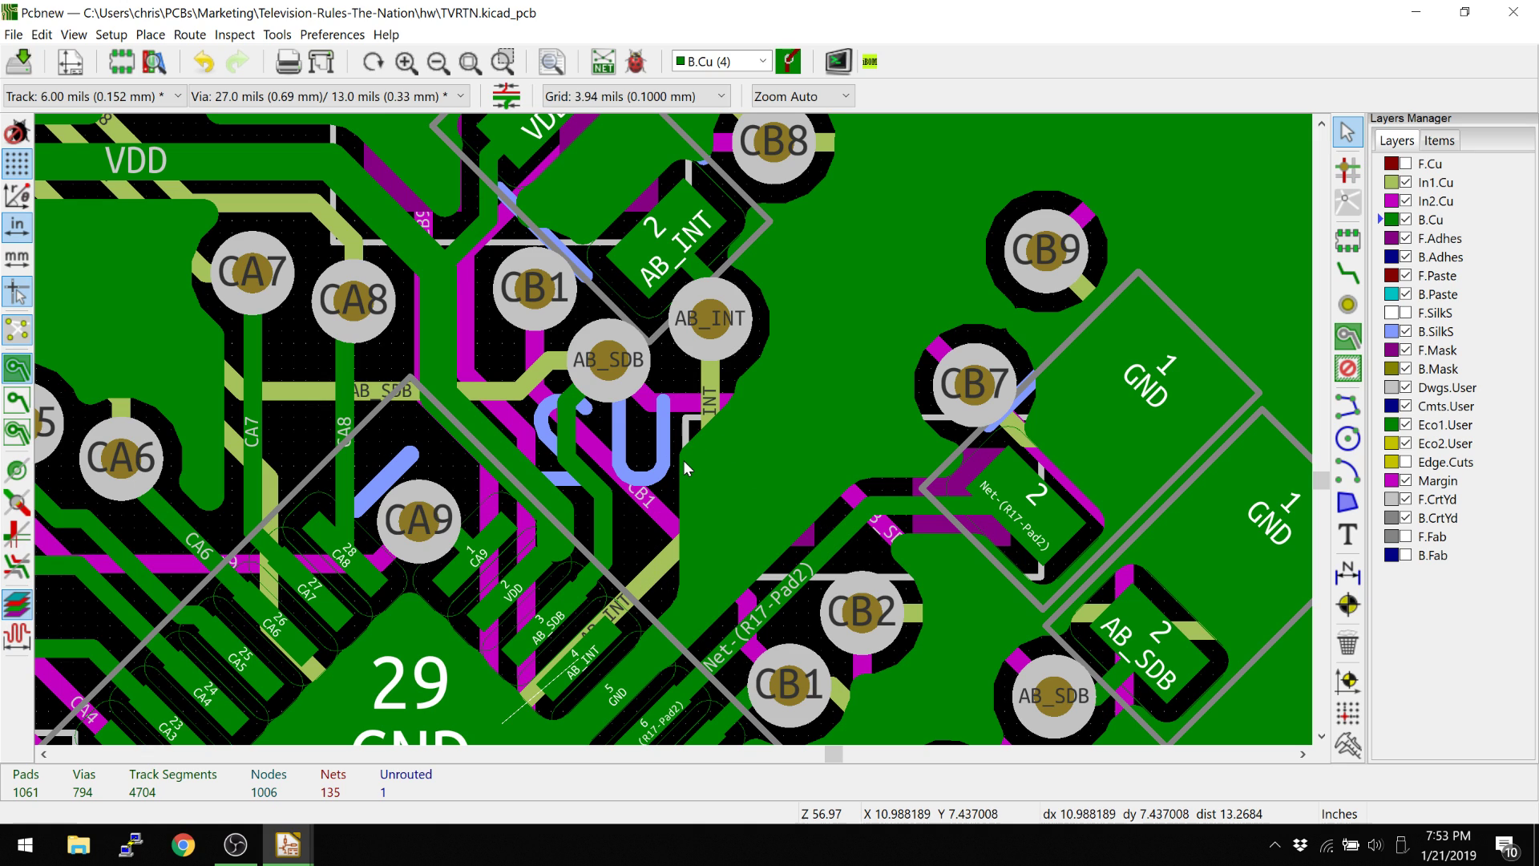
key(x)
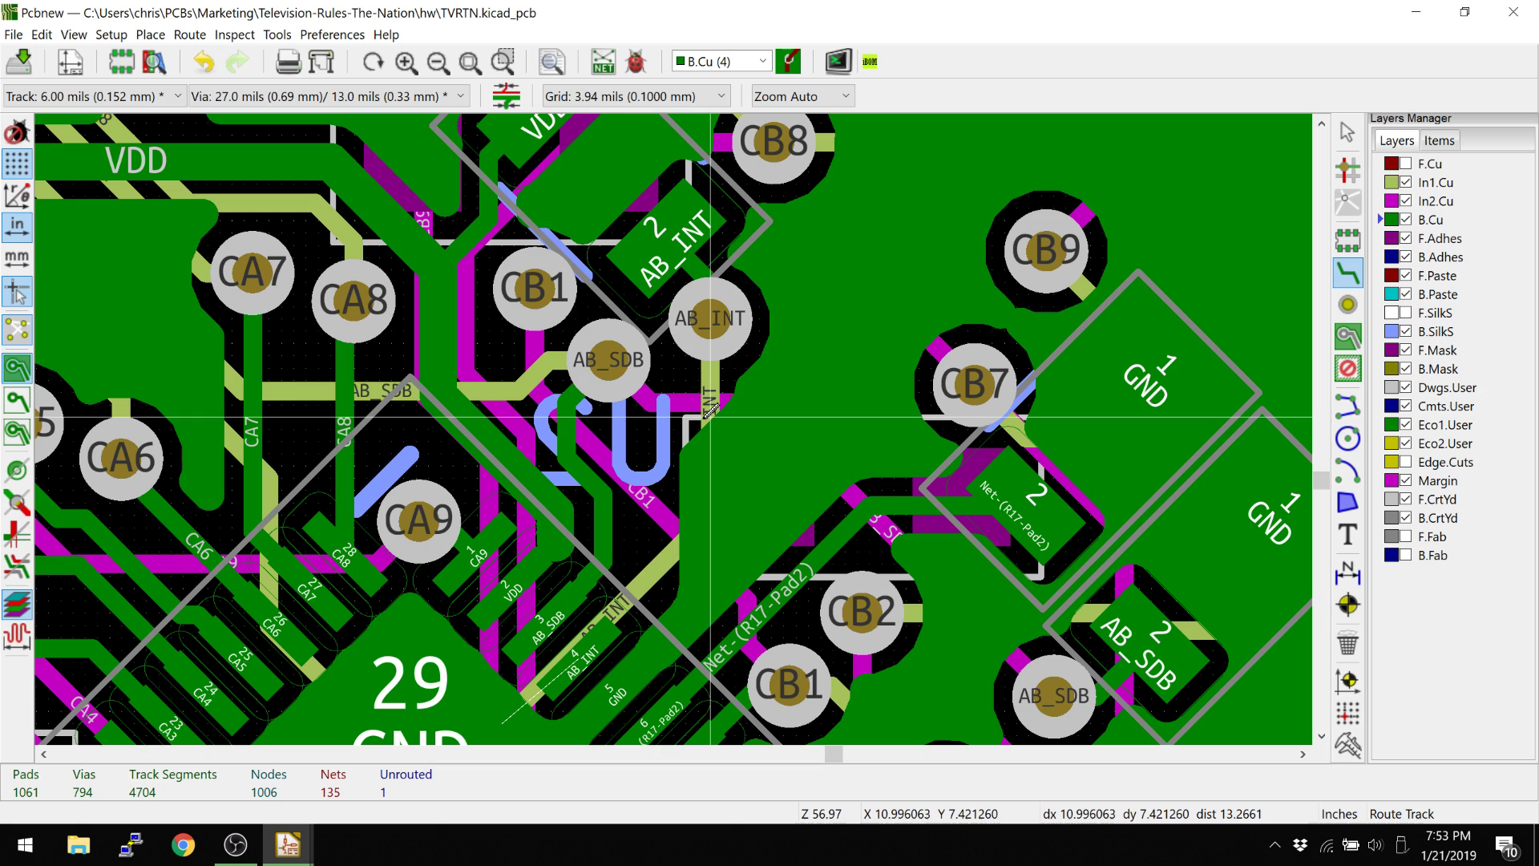
key(b)
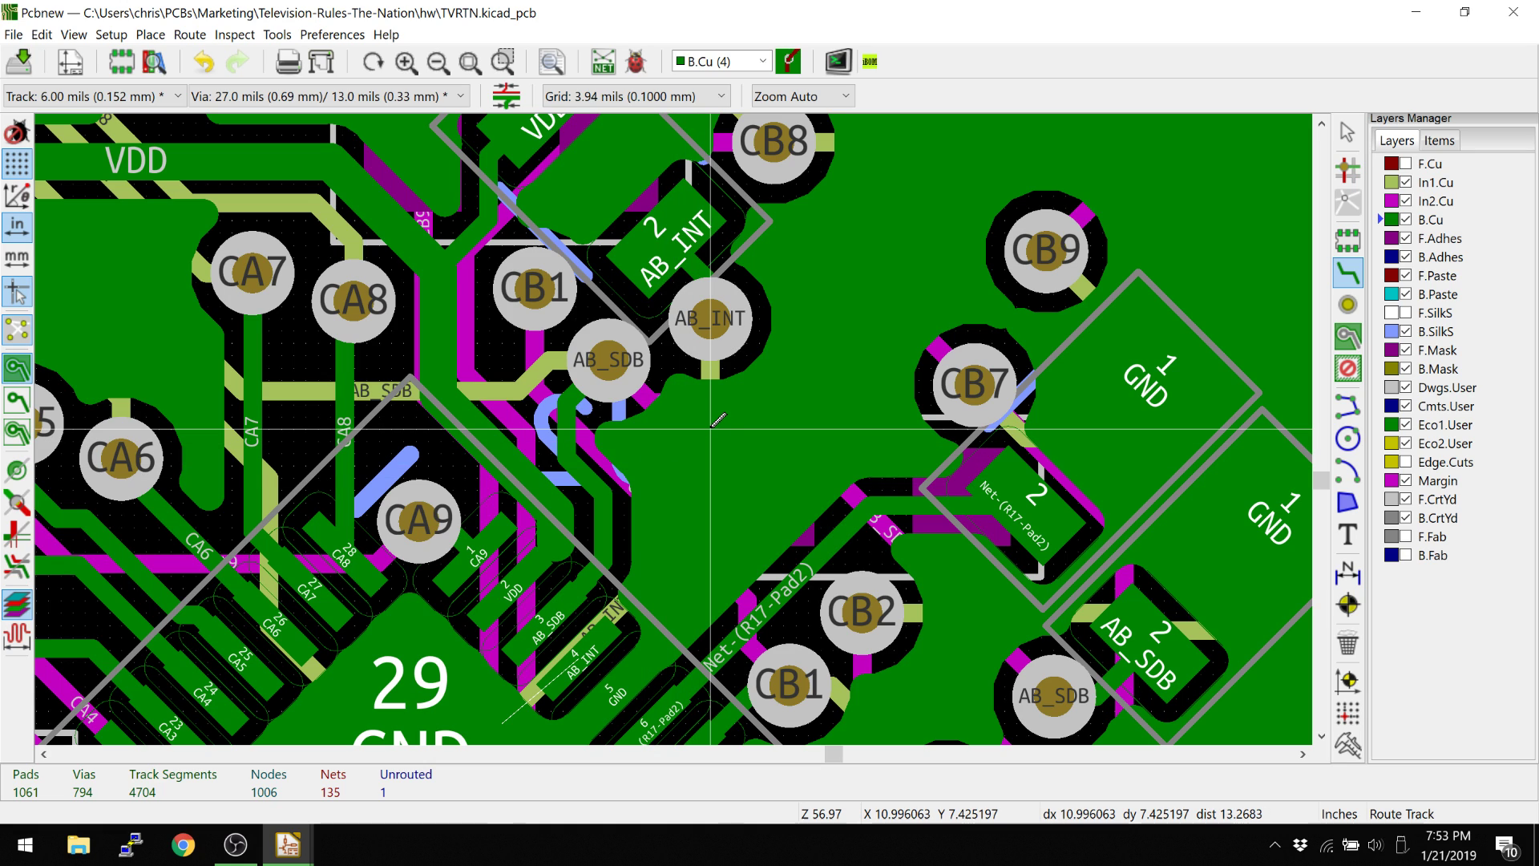
click(711, 318)
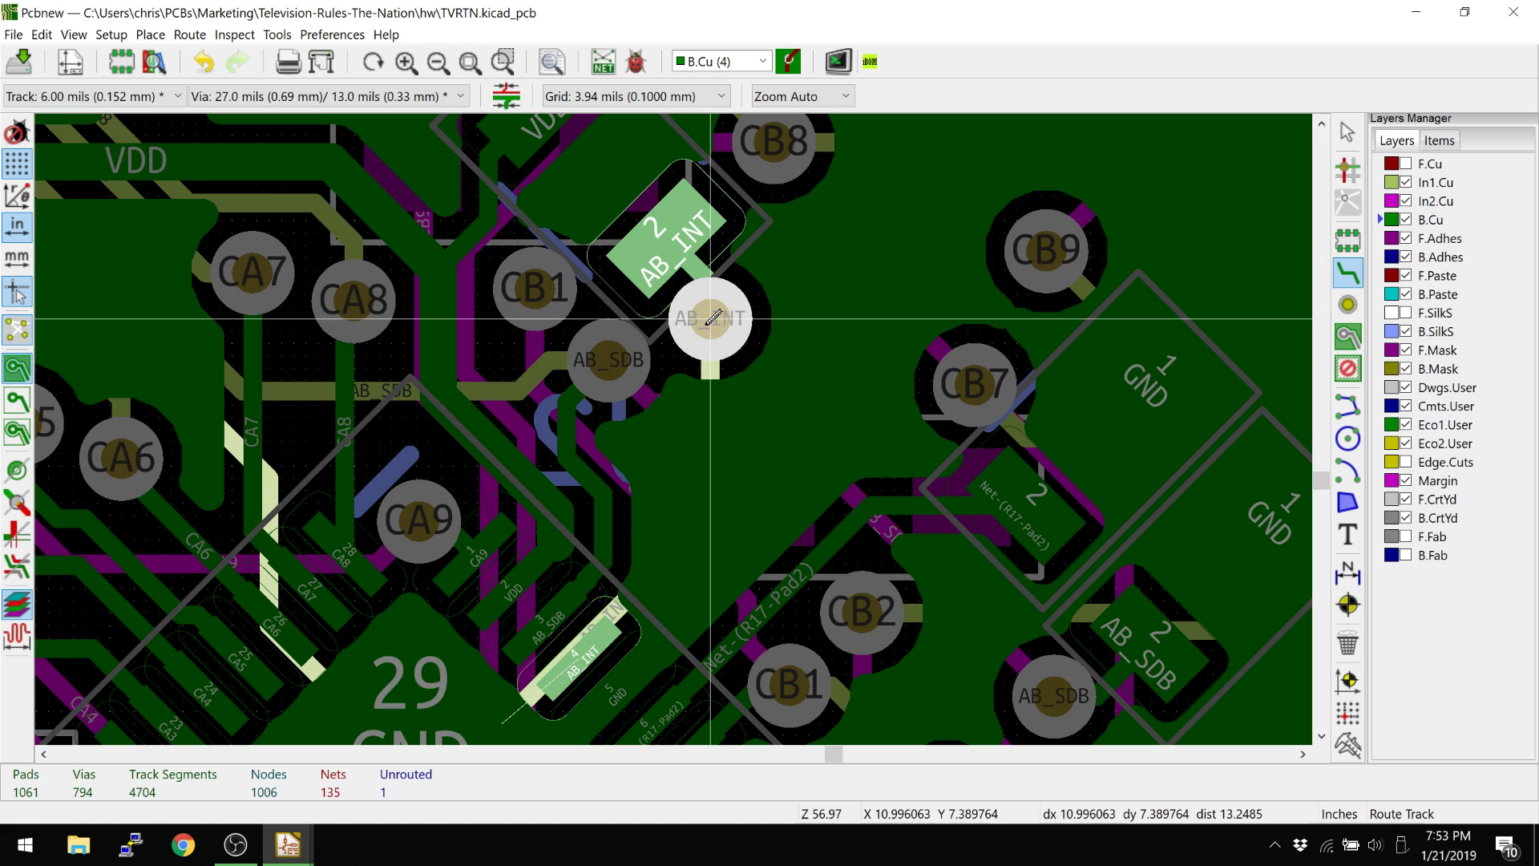
click(578, 659)
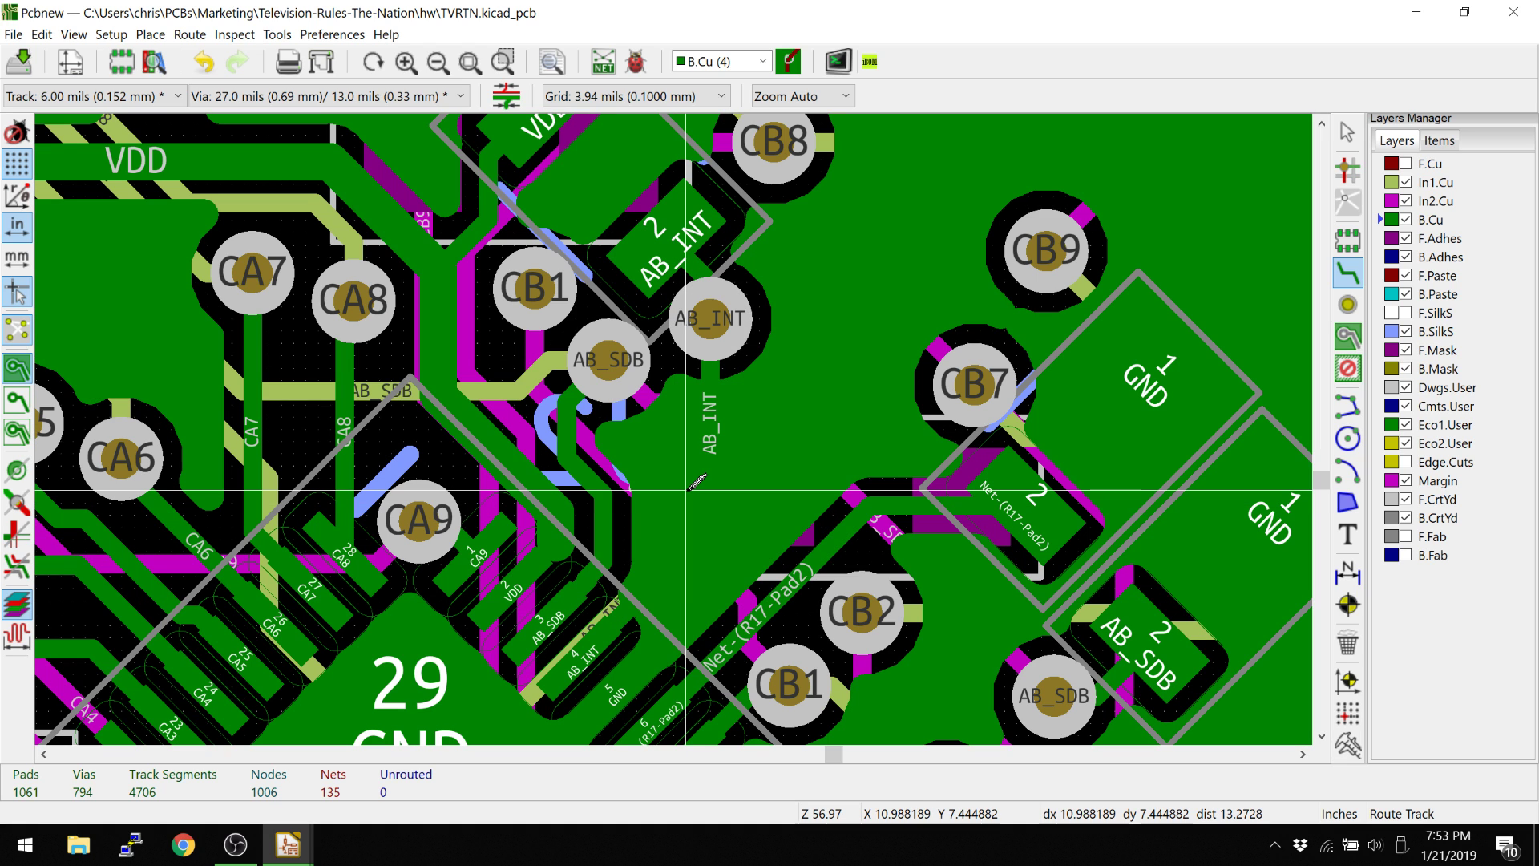
key(b)
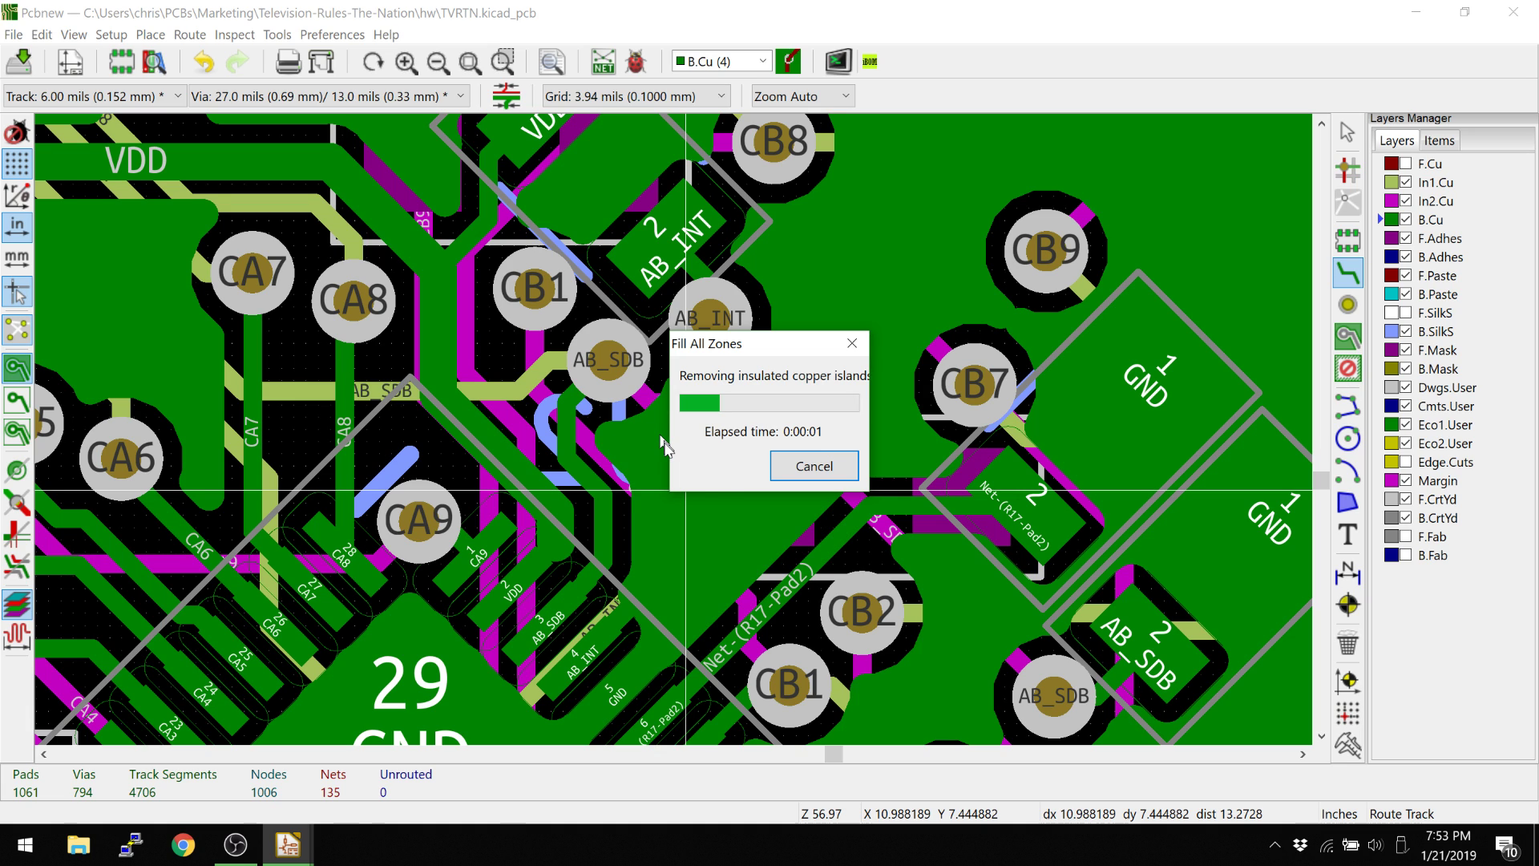
Drag the new AB_INT track on B.Cu inward, close beside the AB_SDB track, and refill all zones.
scroll(655, 411, up, 1)
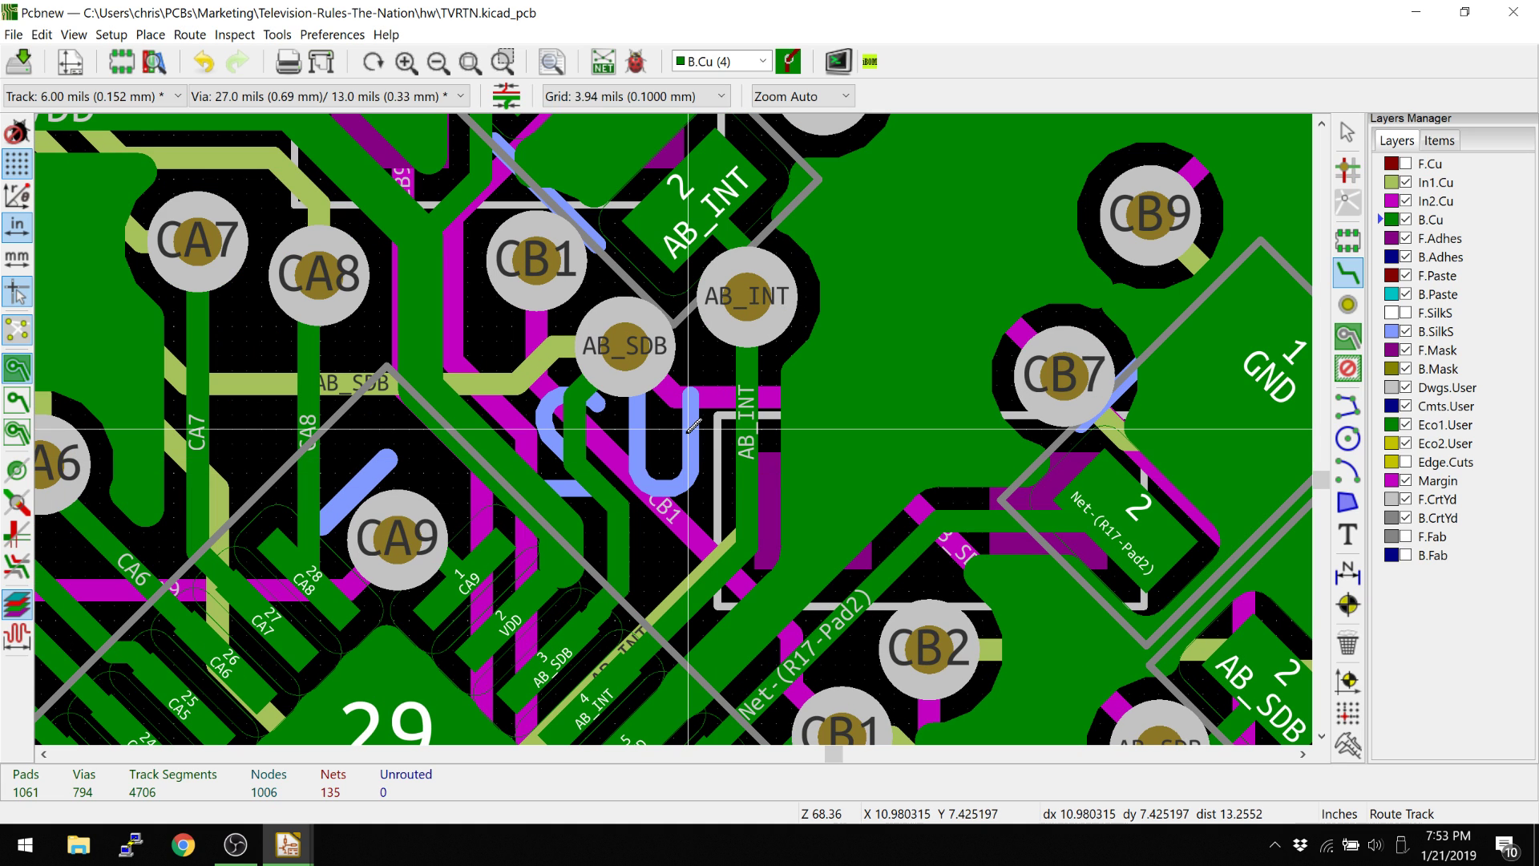
scroll(721, 457, down, 1)
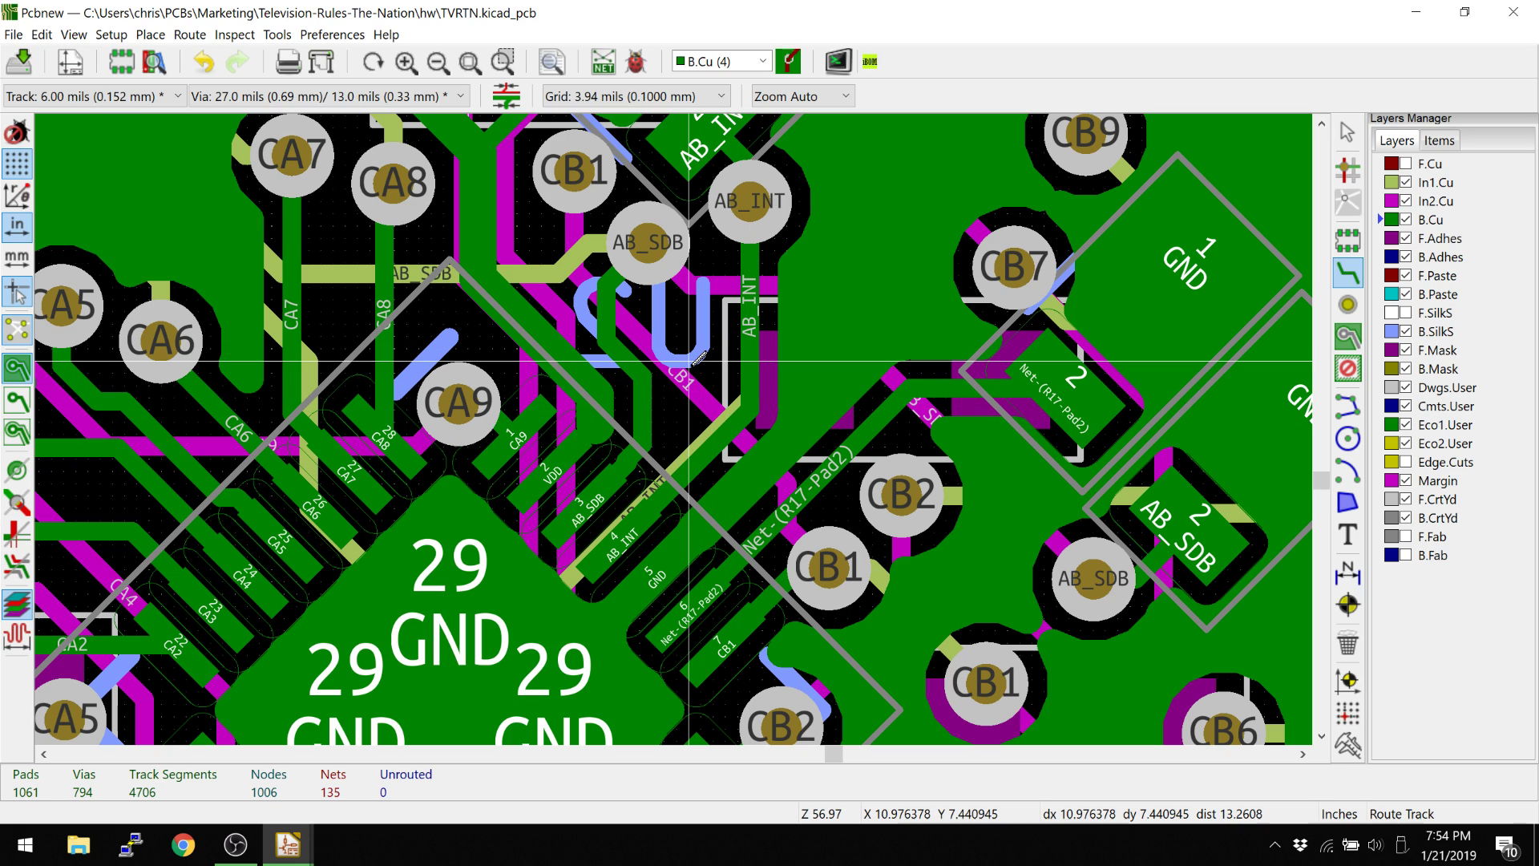
click(752, 324)
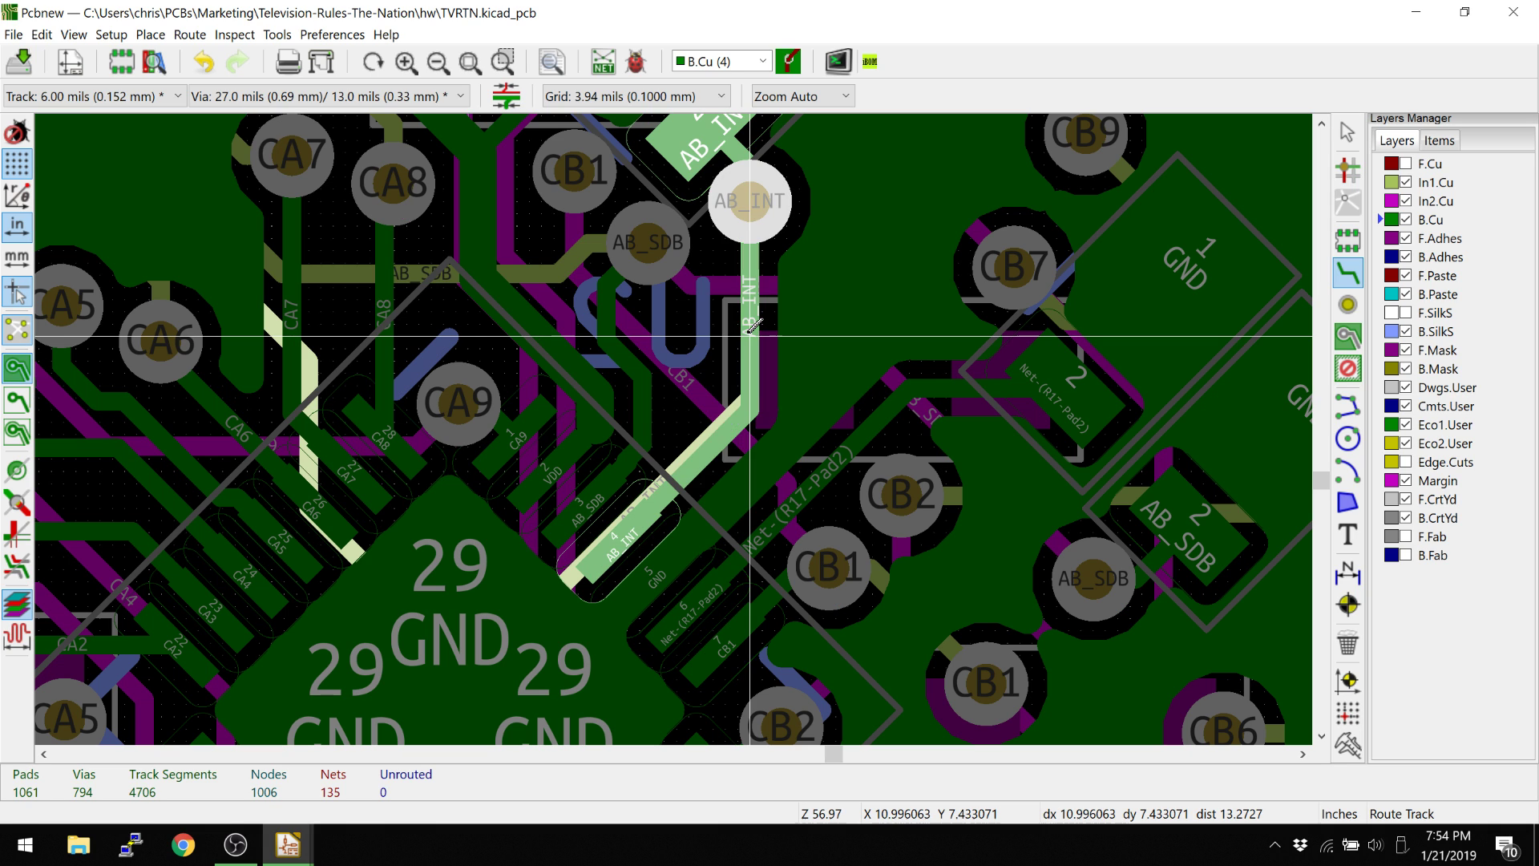
key(Escape)
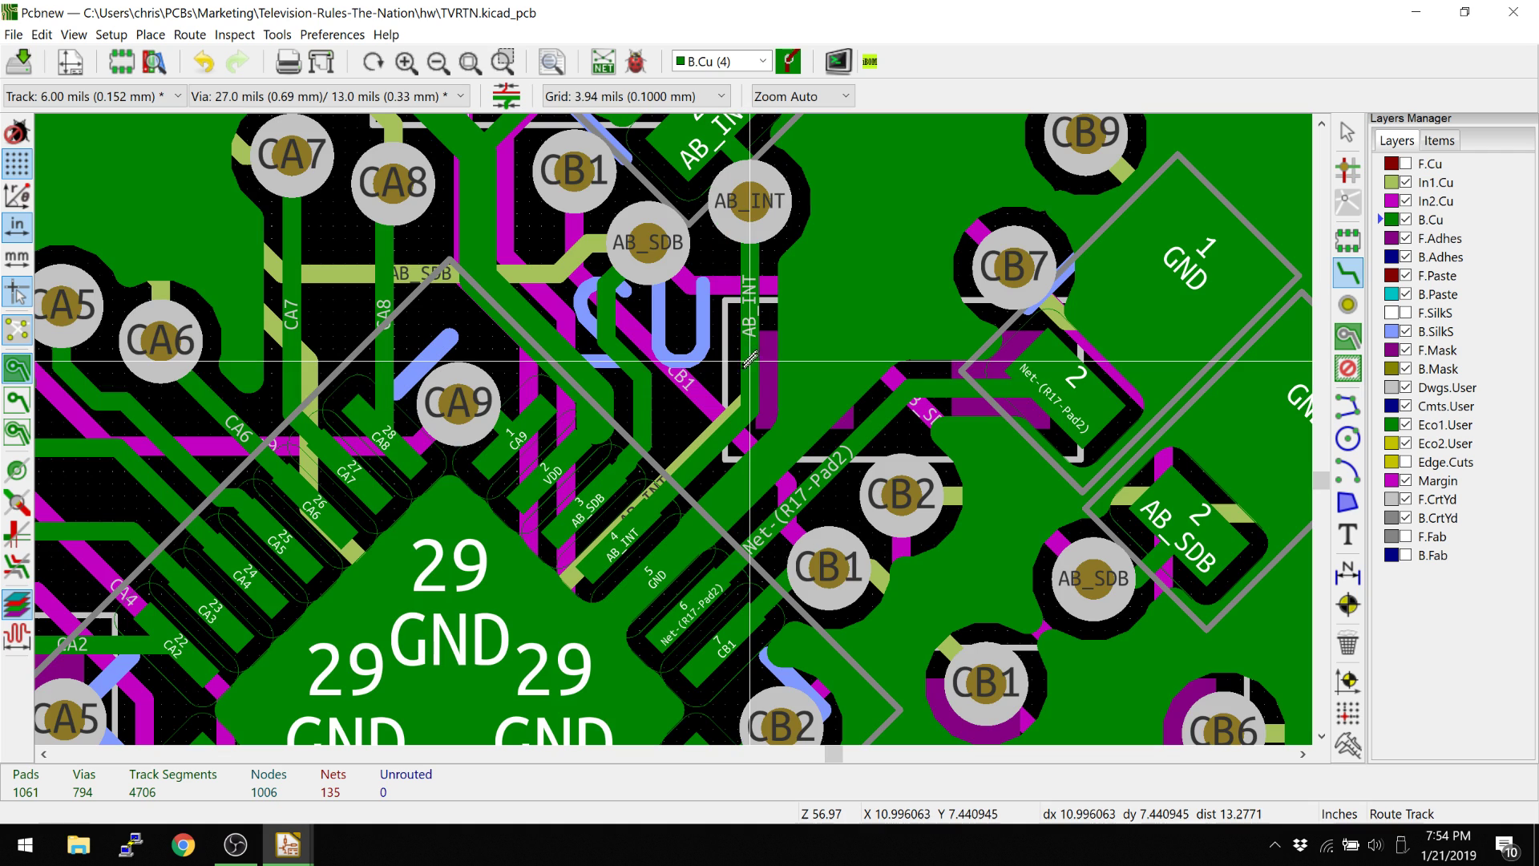
key(d)
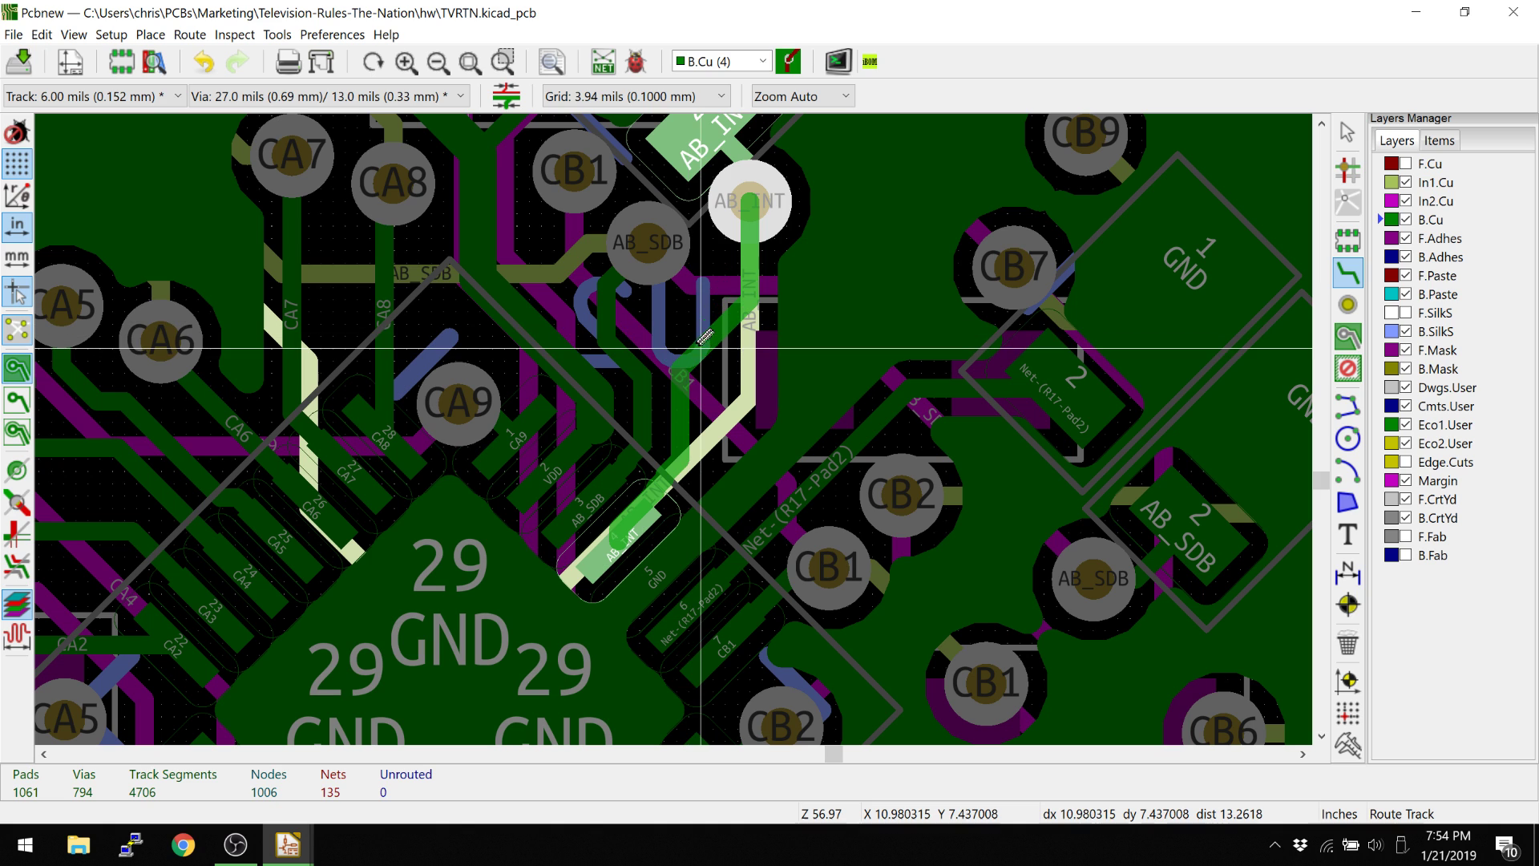
click(700, 361)
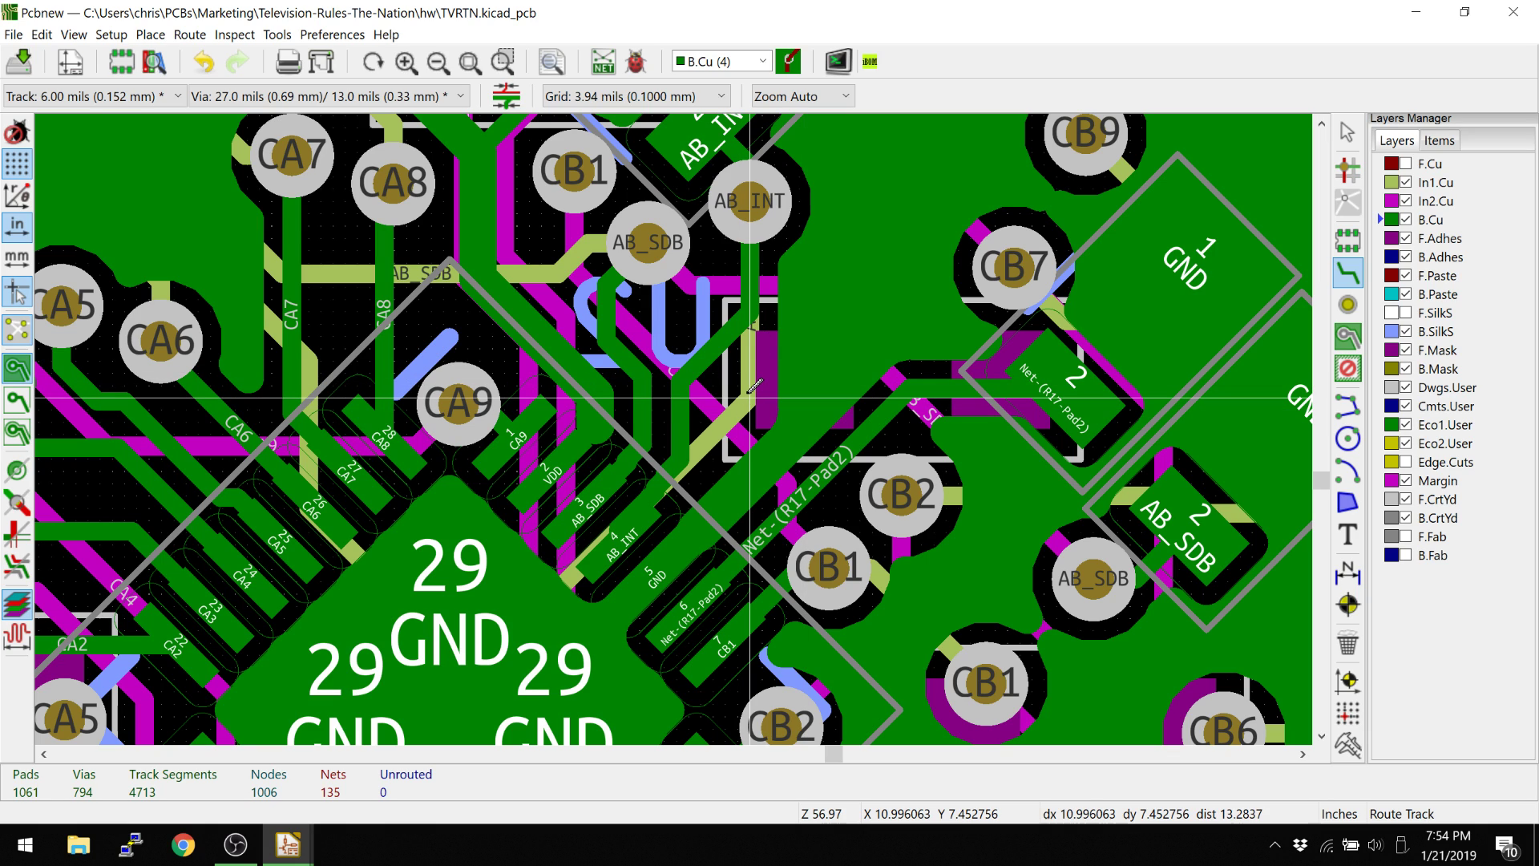
key(b)
Examine the rerouted AB_INT track and its surroundings near the chip's upper corner.
scroll(811, 359, up, 1)
scroll(678, 422, down, 1)
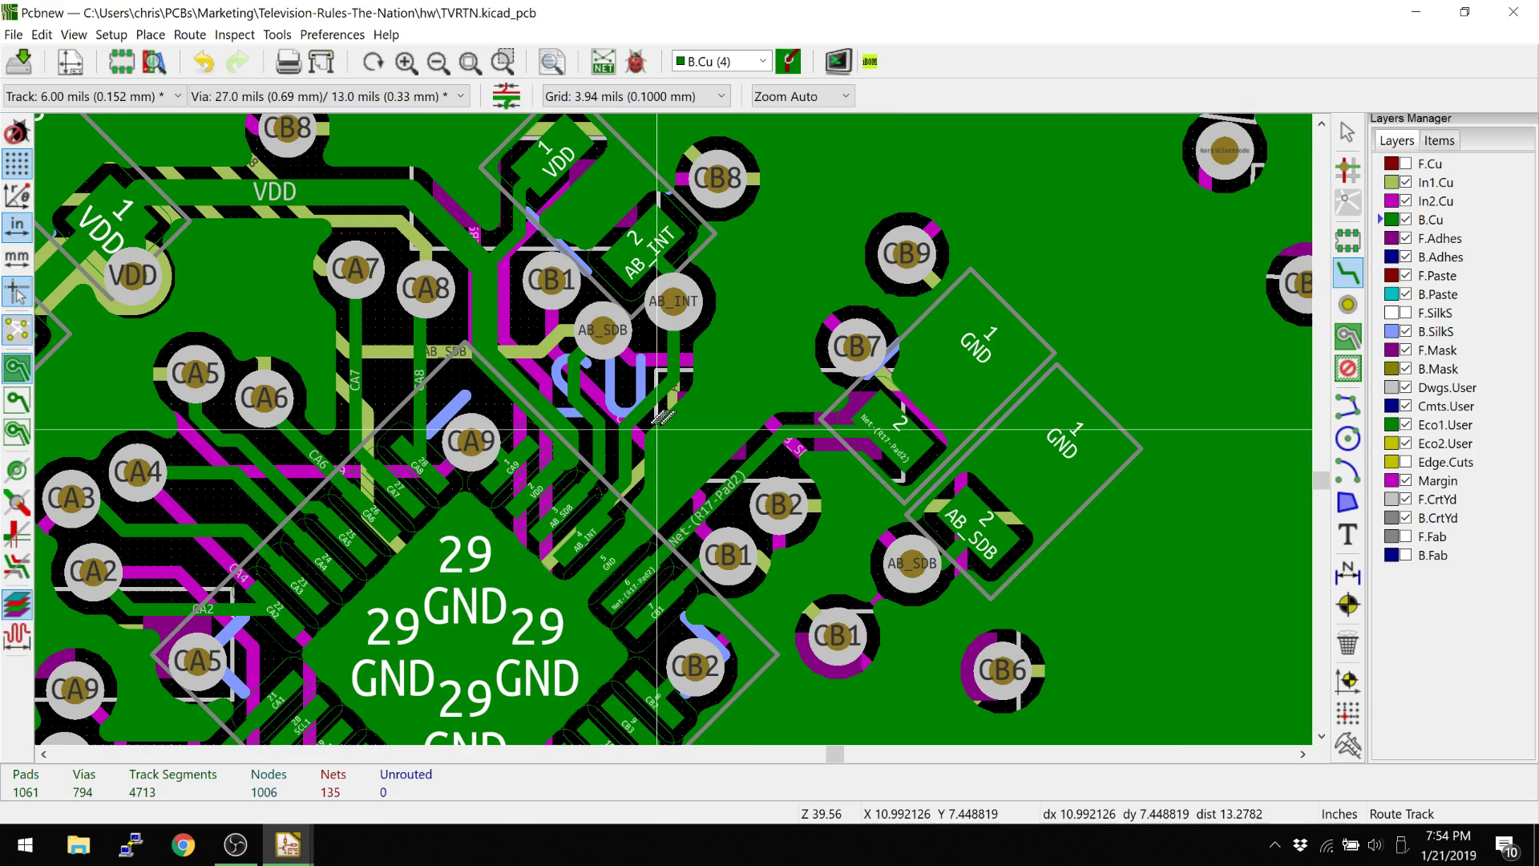
middle_drag(647, 423, 701, 473)
scroll(680, 431, down, 1)
scroll(736, 449, up, 3)
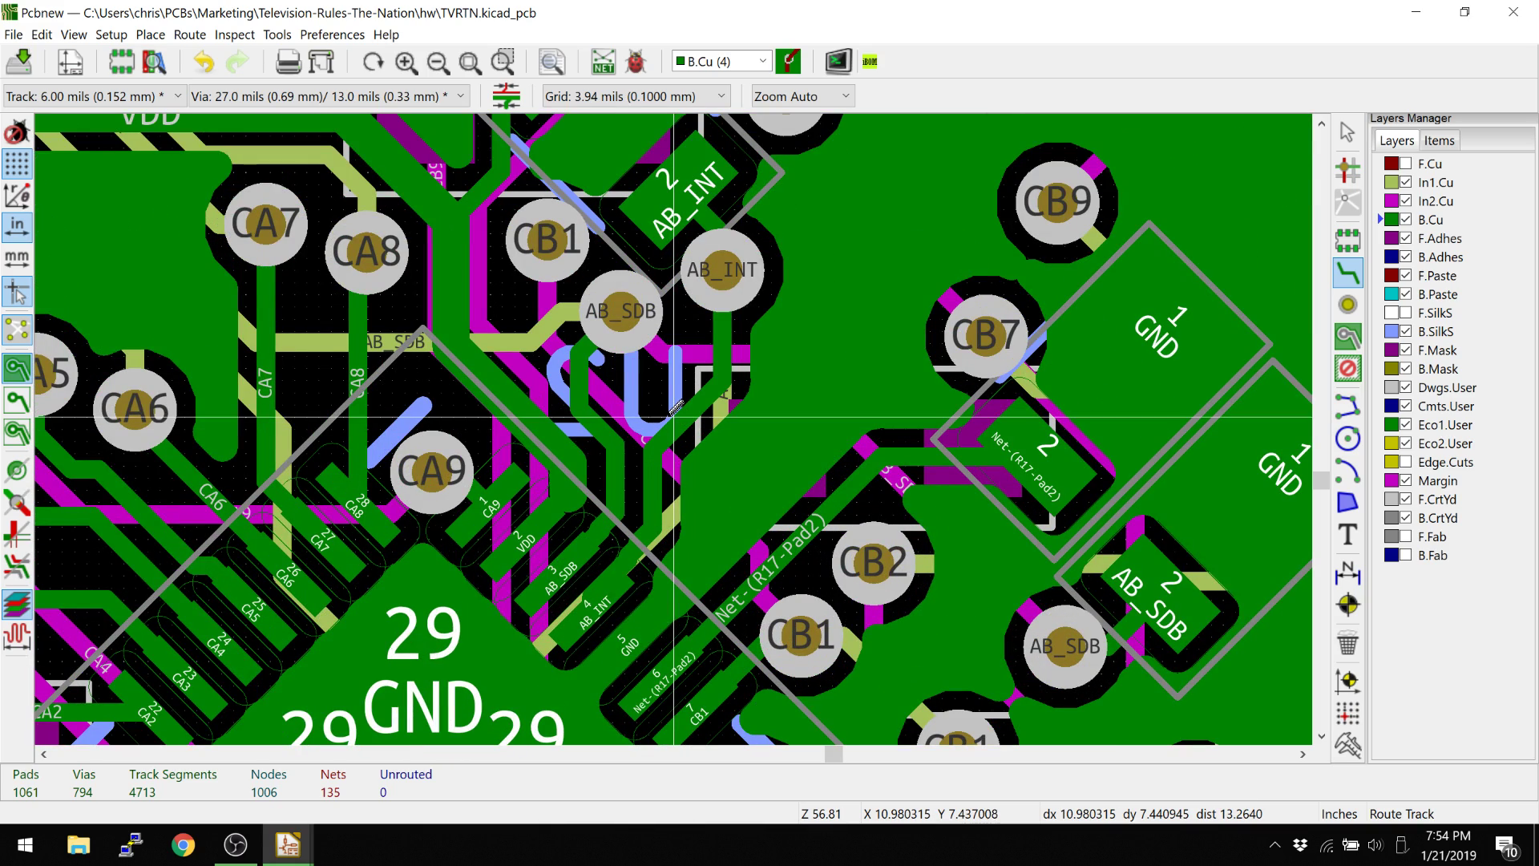
middle_drag(651, 405, 801, 457)
scroll(778, 456, down, 1)
scroll(653, 420, down, 1)
middle_drag(656, 419, 642, 323)
scroll(642, 323, down, 1)
scroll(679, 422, down, 5)
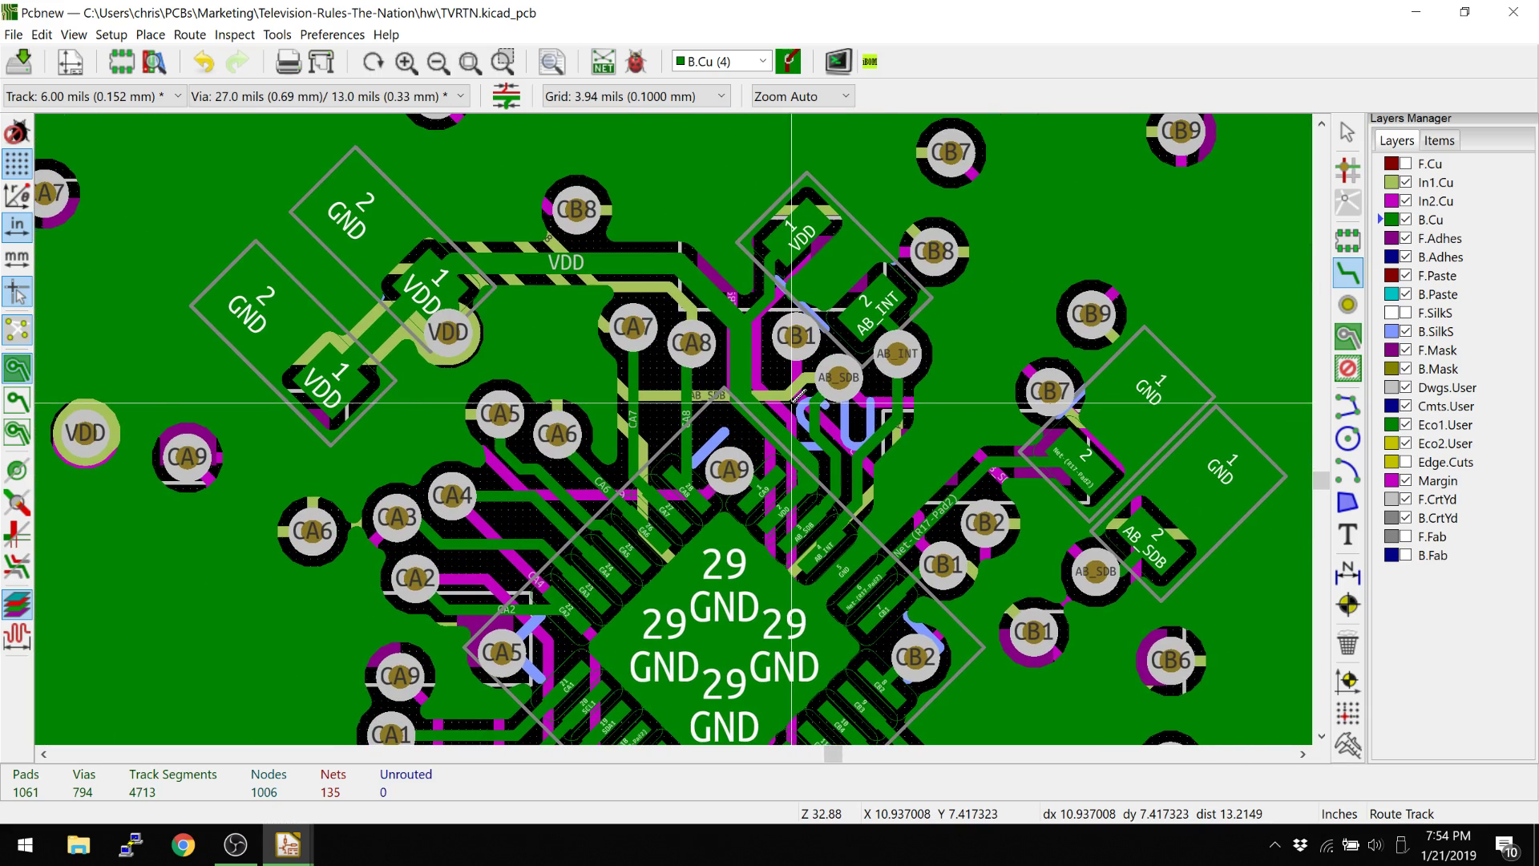
Switch to In2.Cu and examine the long inner-layer tracks and their spacing across the board's upper area.
key(minus)
middle_drag(647, 433, 971, 432)
scroll(813, 310, down, 1)
middle_drag(704, 506, 905, 469)
ctrl+scroll(916, 461, left, 5)
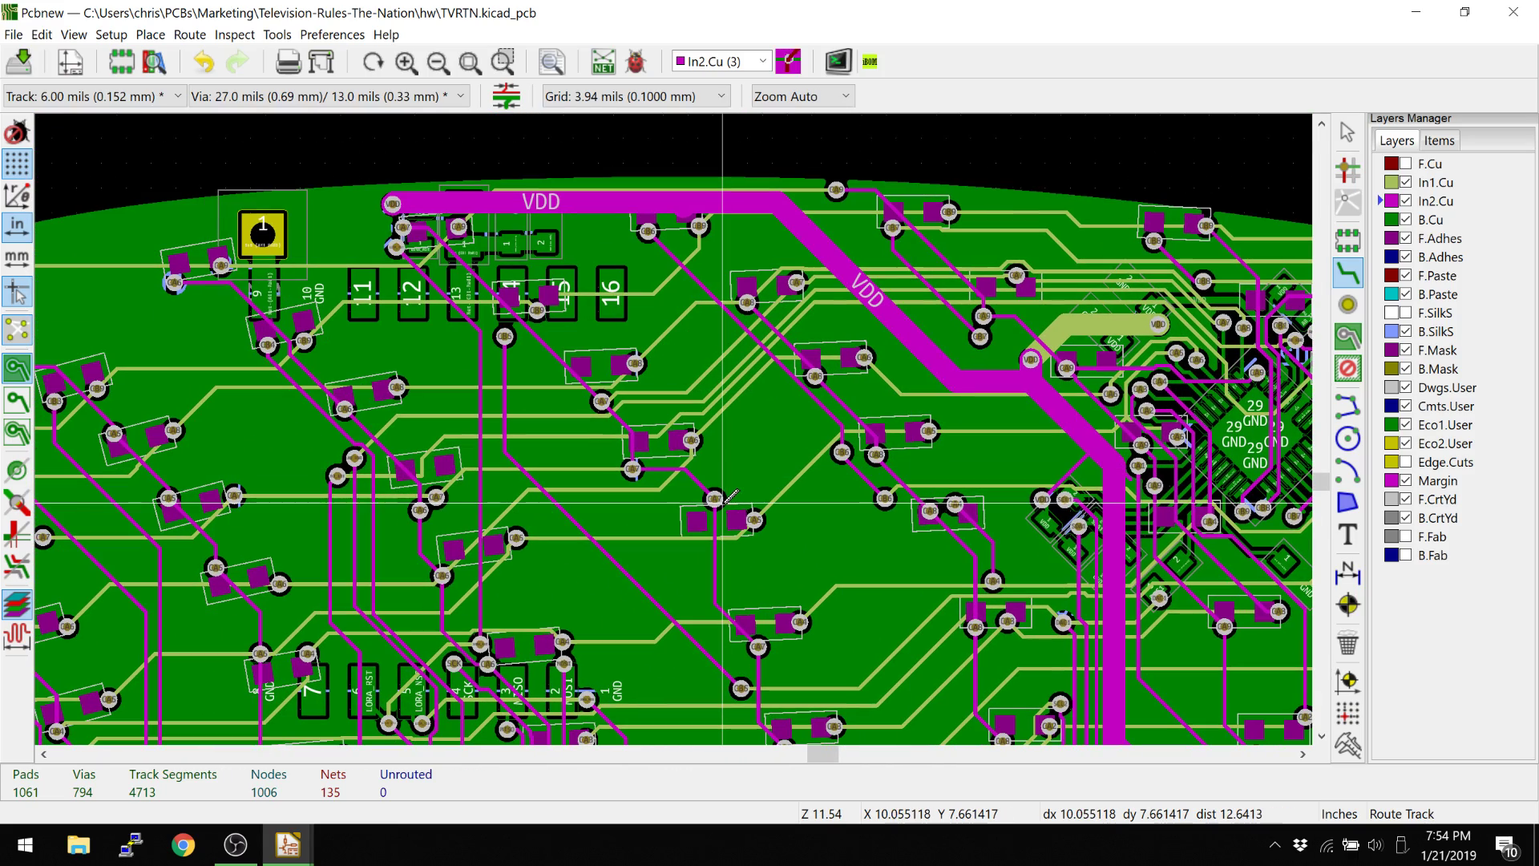
middle_drag(701, 536, 571, 440)
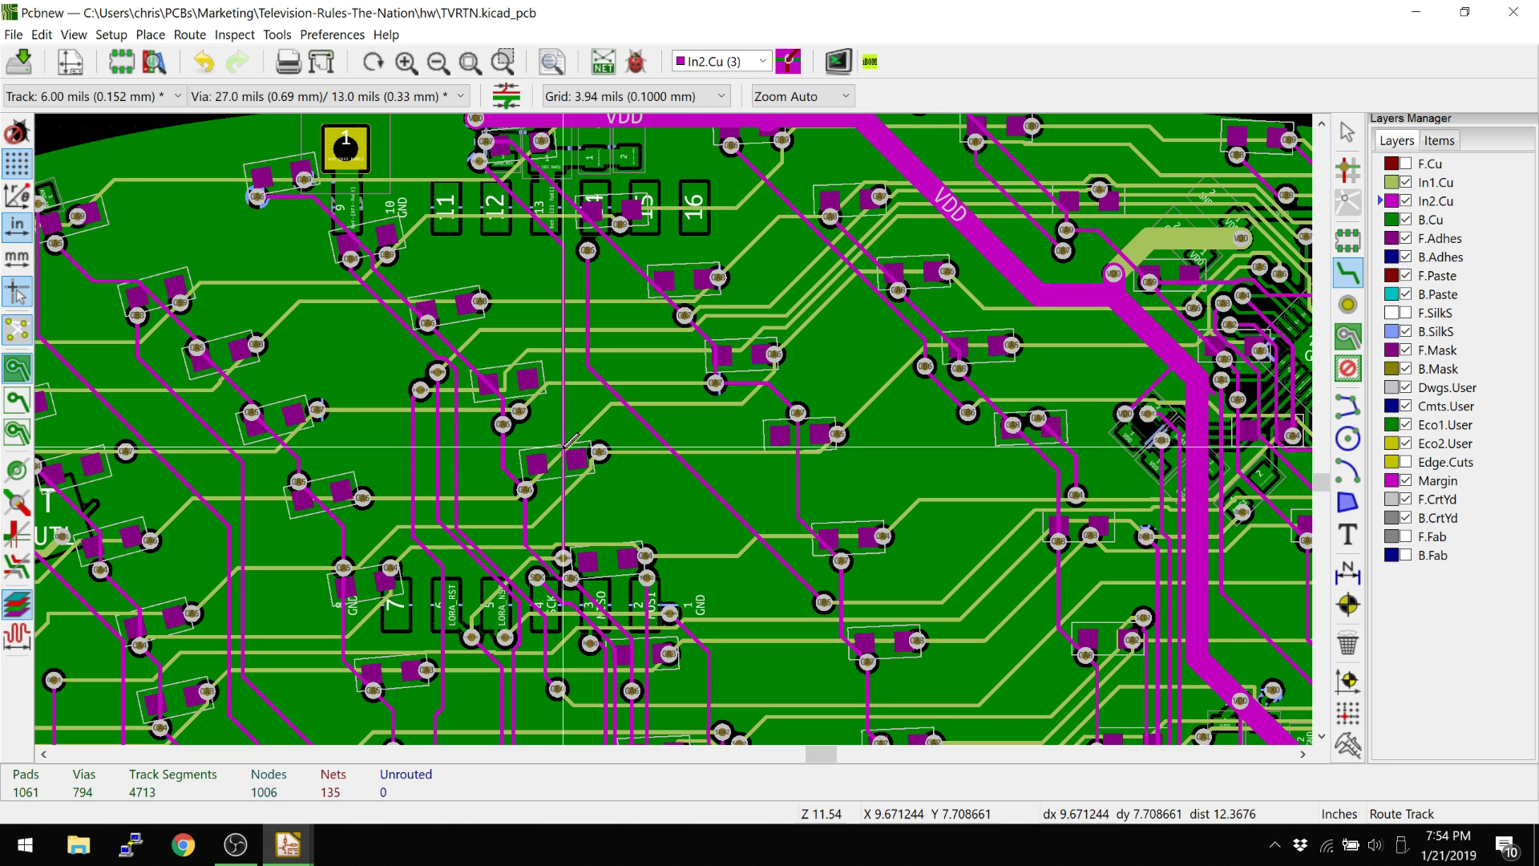
scroll(571, 440, down, 4)
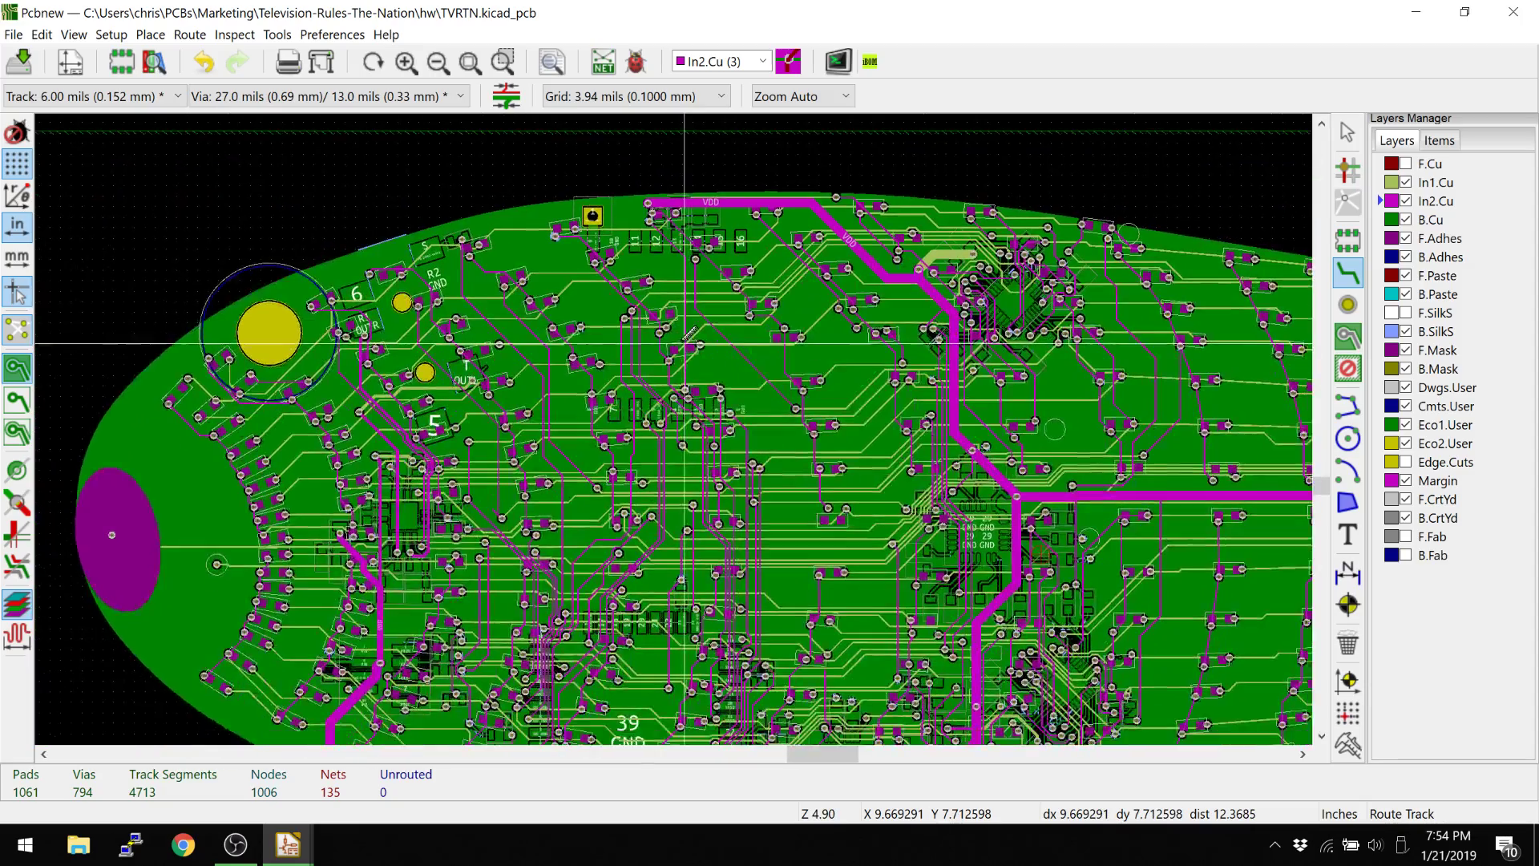
scroll(684, 344, up, 1)
middle_drag(667, 409, 658, 453)
scroll(669, 436, up, 4)
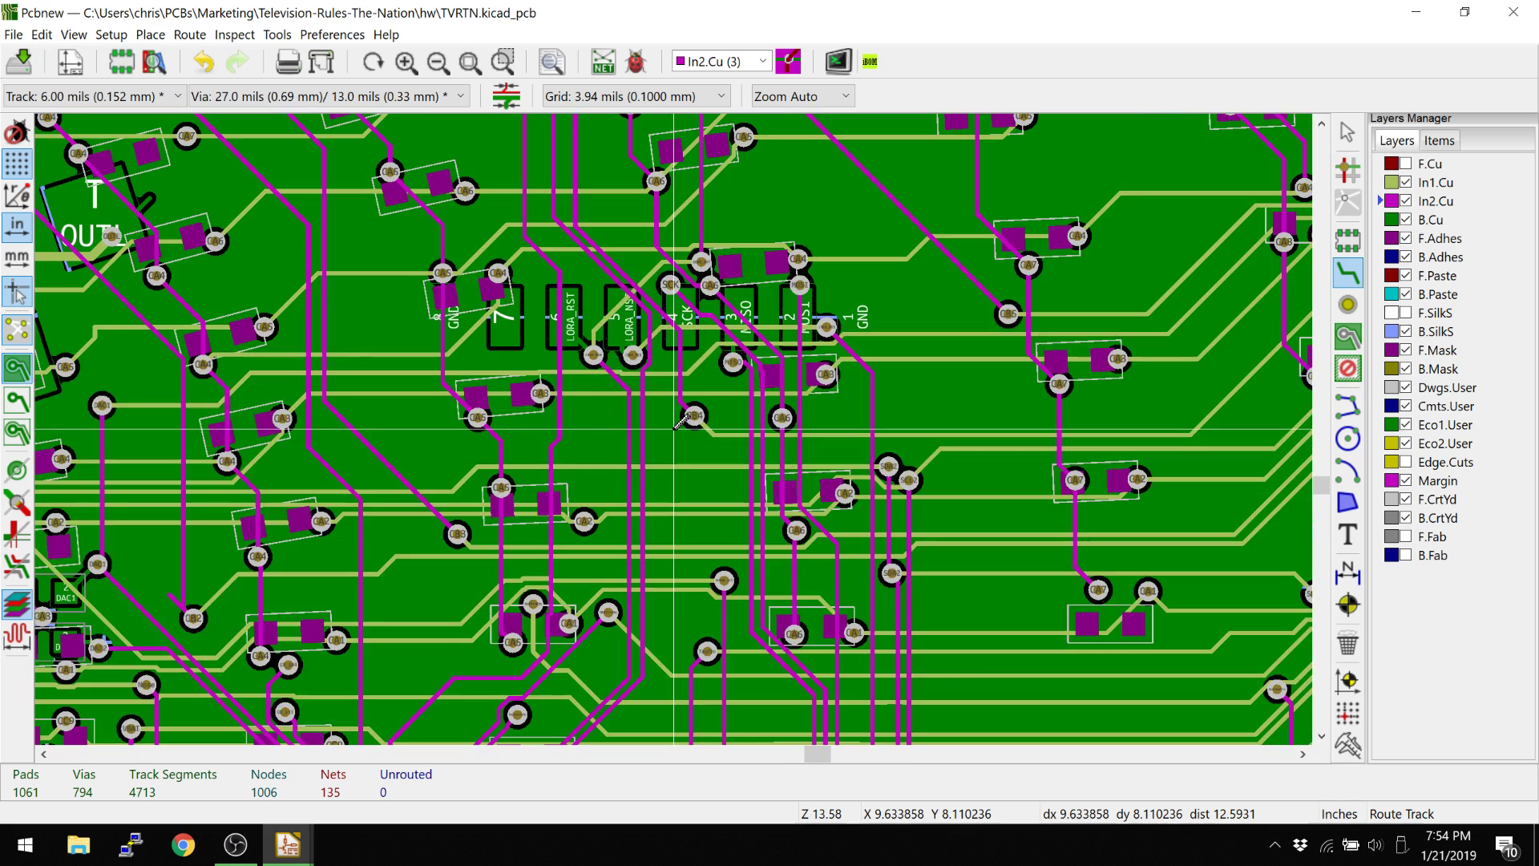
scroll(793, 485, up, 4)
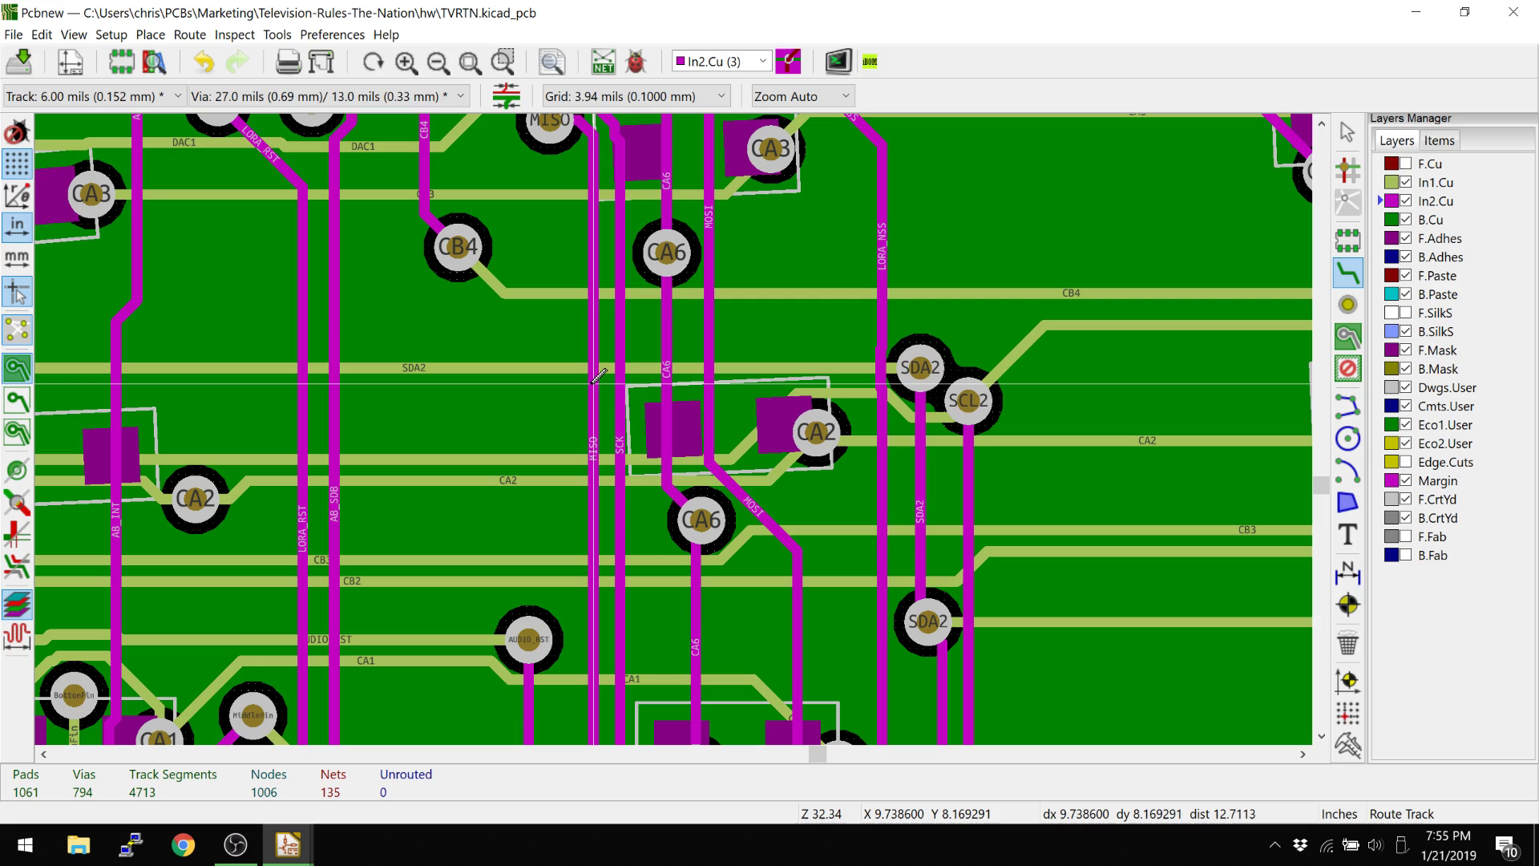
scroll(599, 376, down, 4)
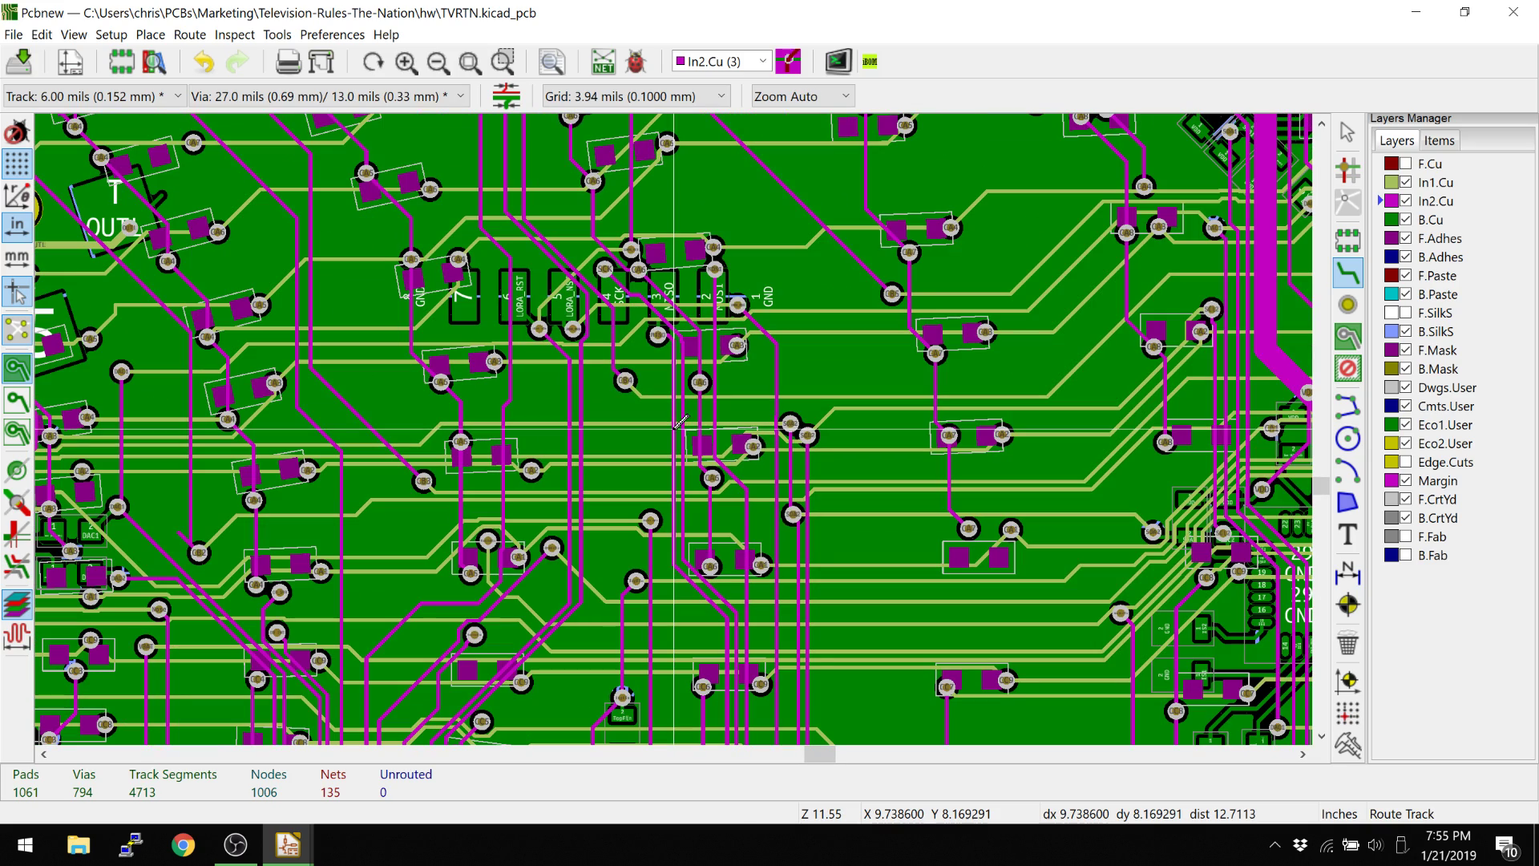
middle_drag(660, 462, 666, 467)
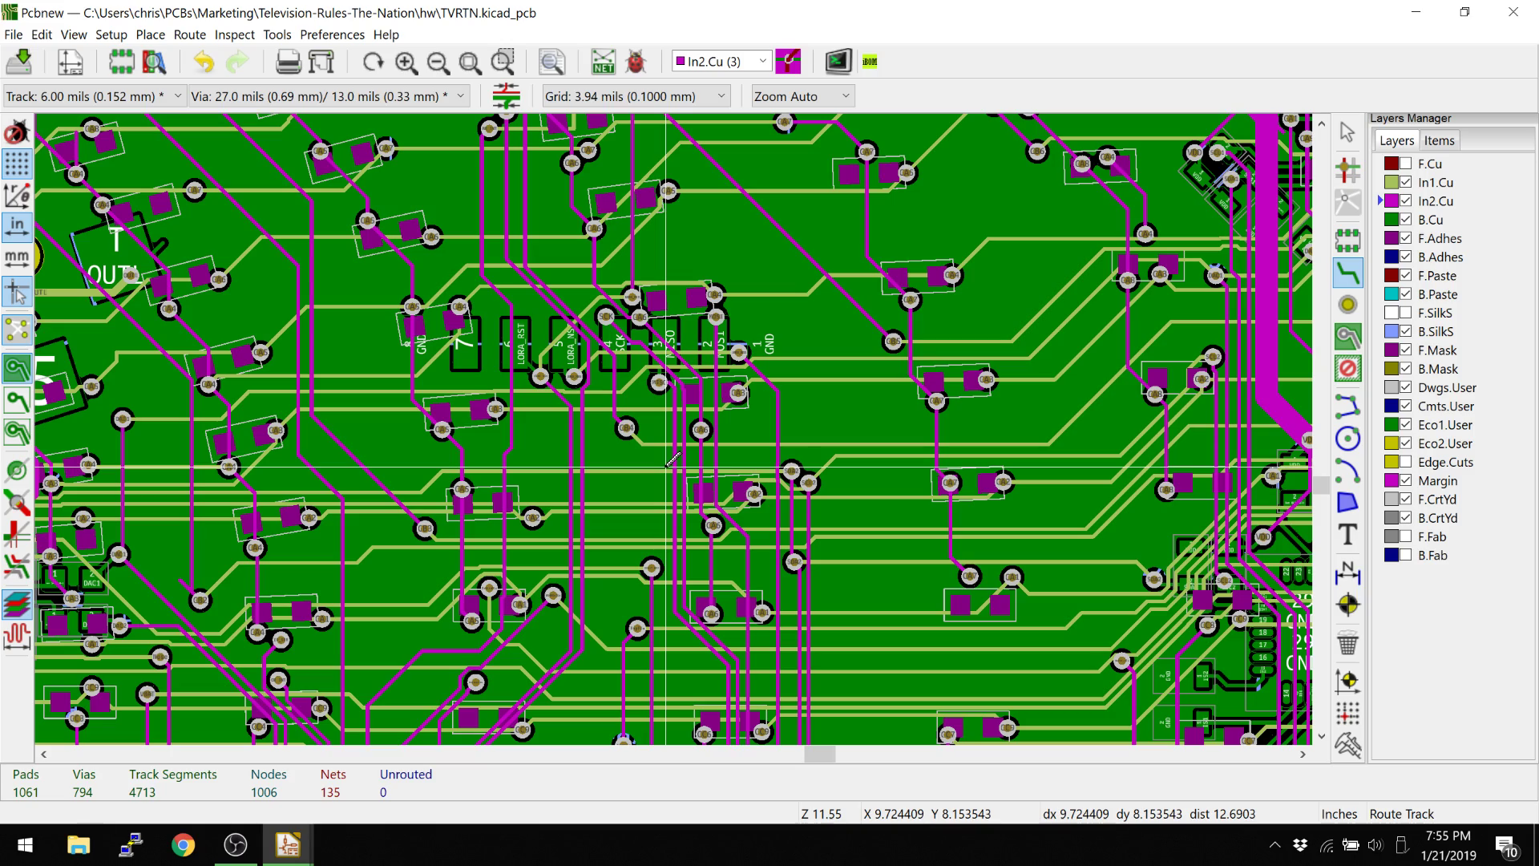
middle_drag(672, 463, 719, 473)
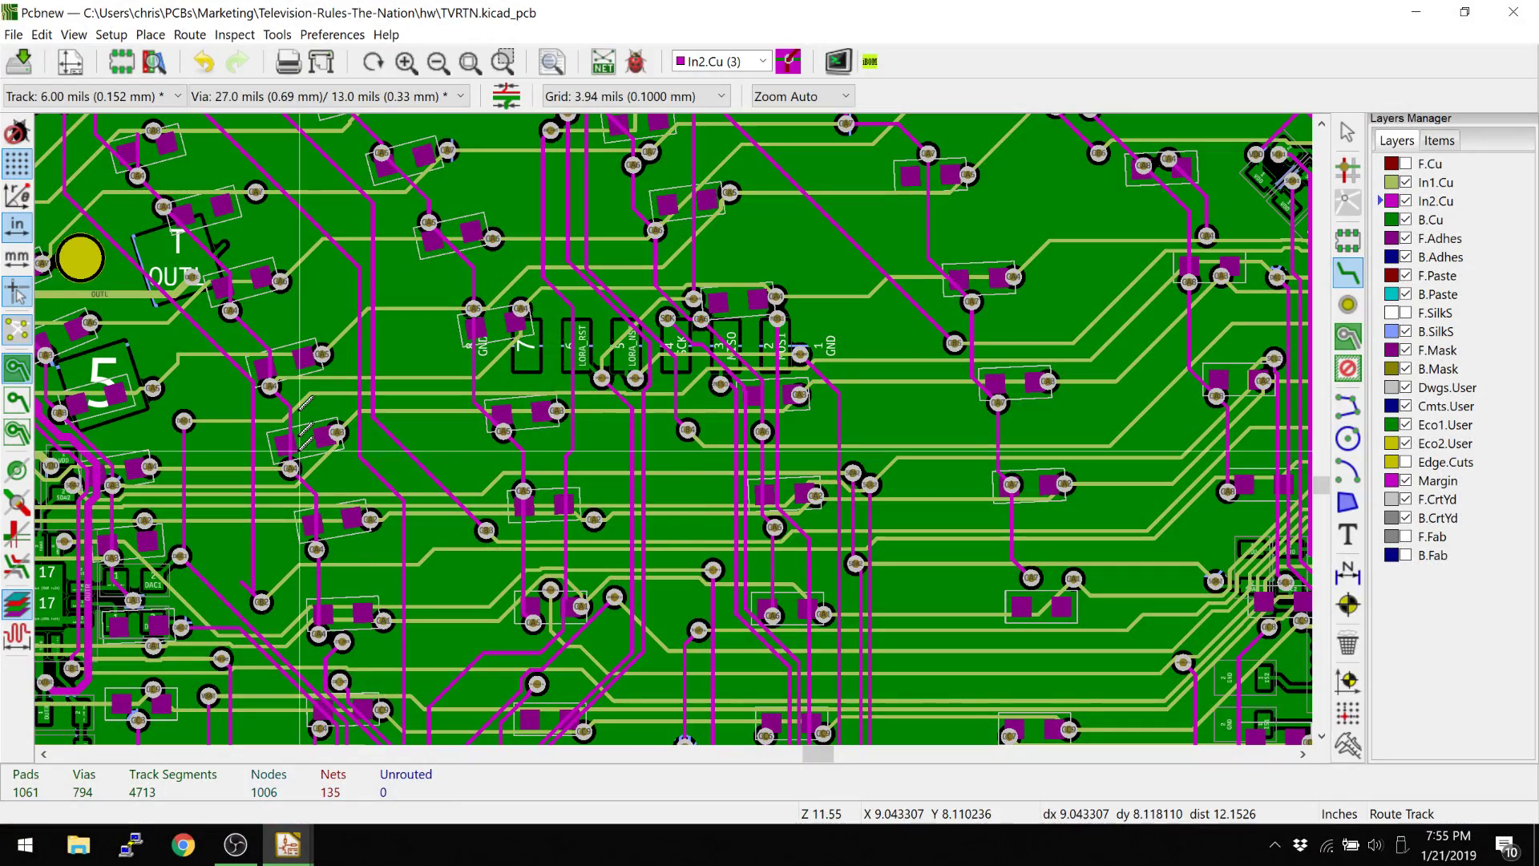
Check the Default net class clearance and track width in the design rules, leaving them unmodified.
key(Escape)
click(123, 36)
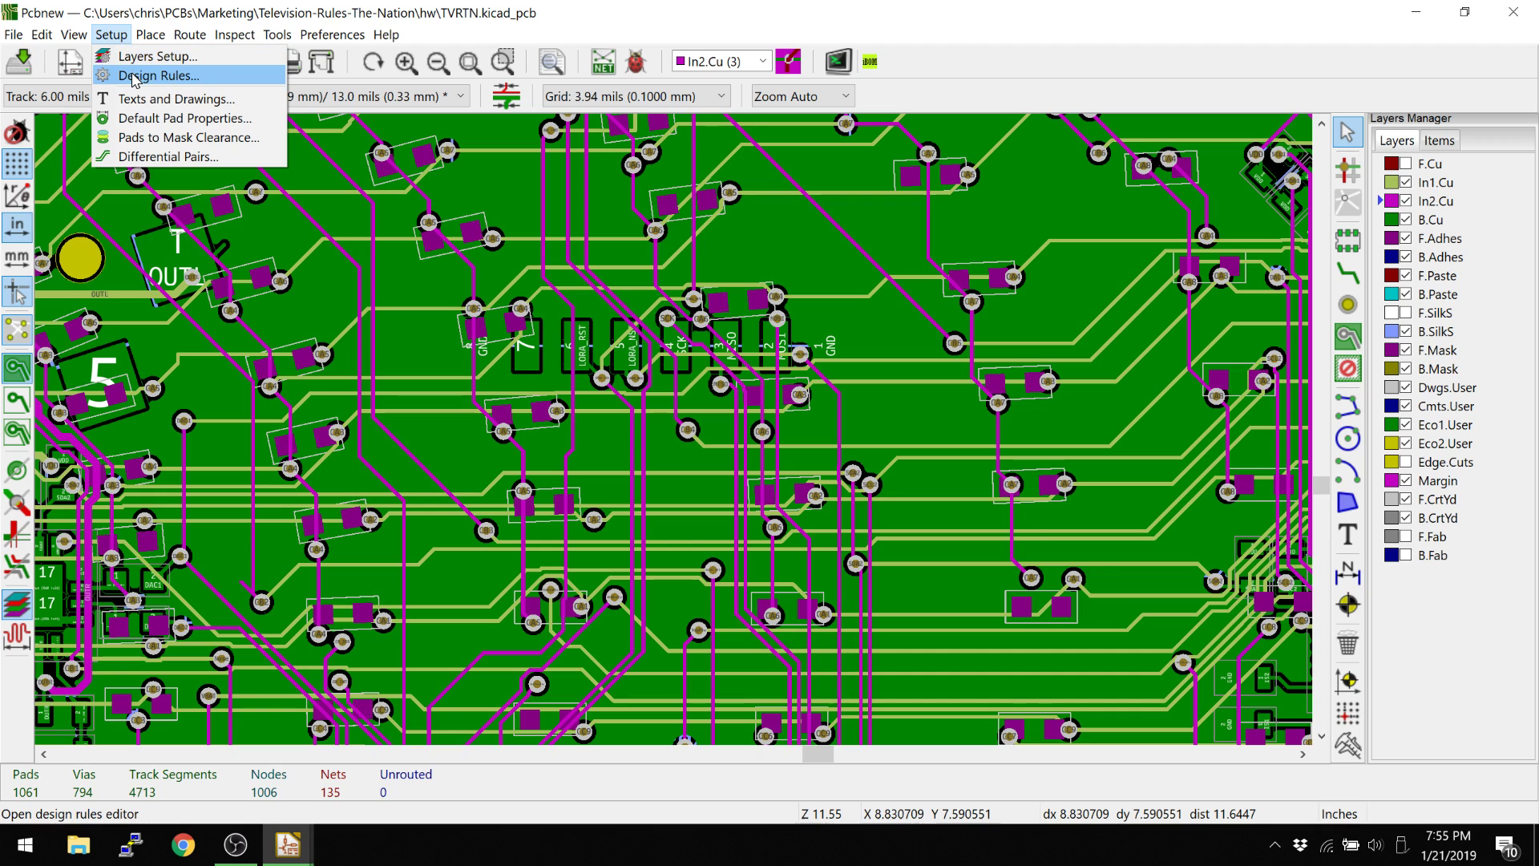
click(158, 75)
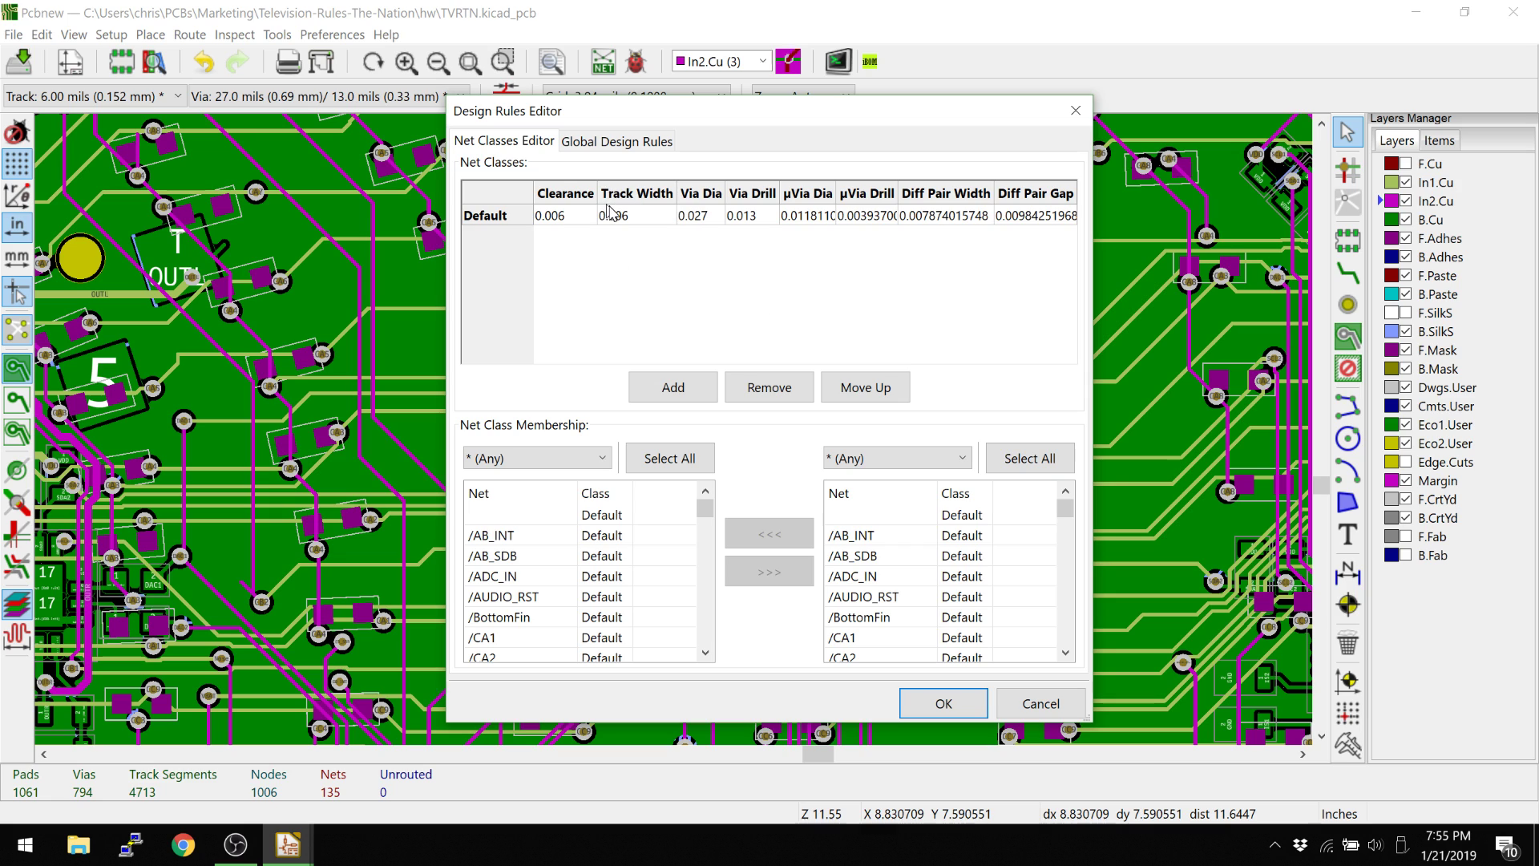
key(Escape)
Start a trial track off CB3 on In2.Cu, inspect its clearance outline up close, and cancel it.
scroll(539, 429, up, 4)
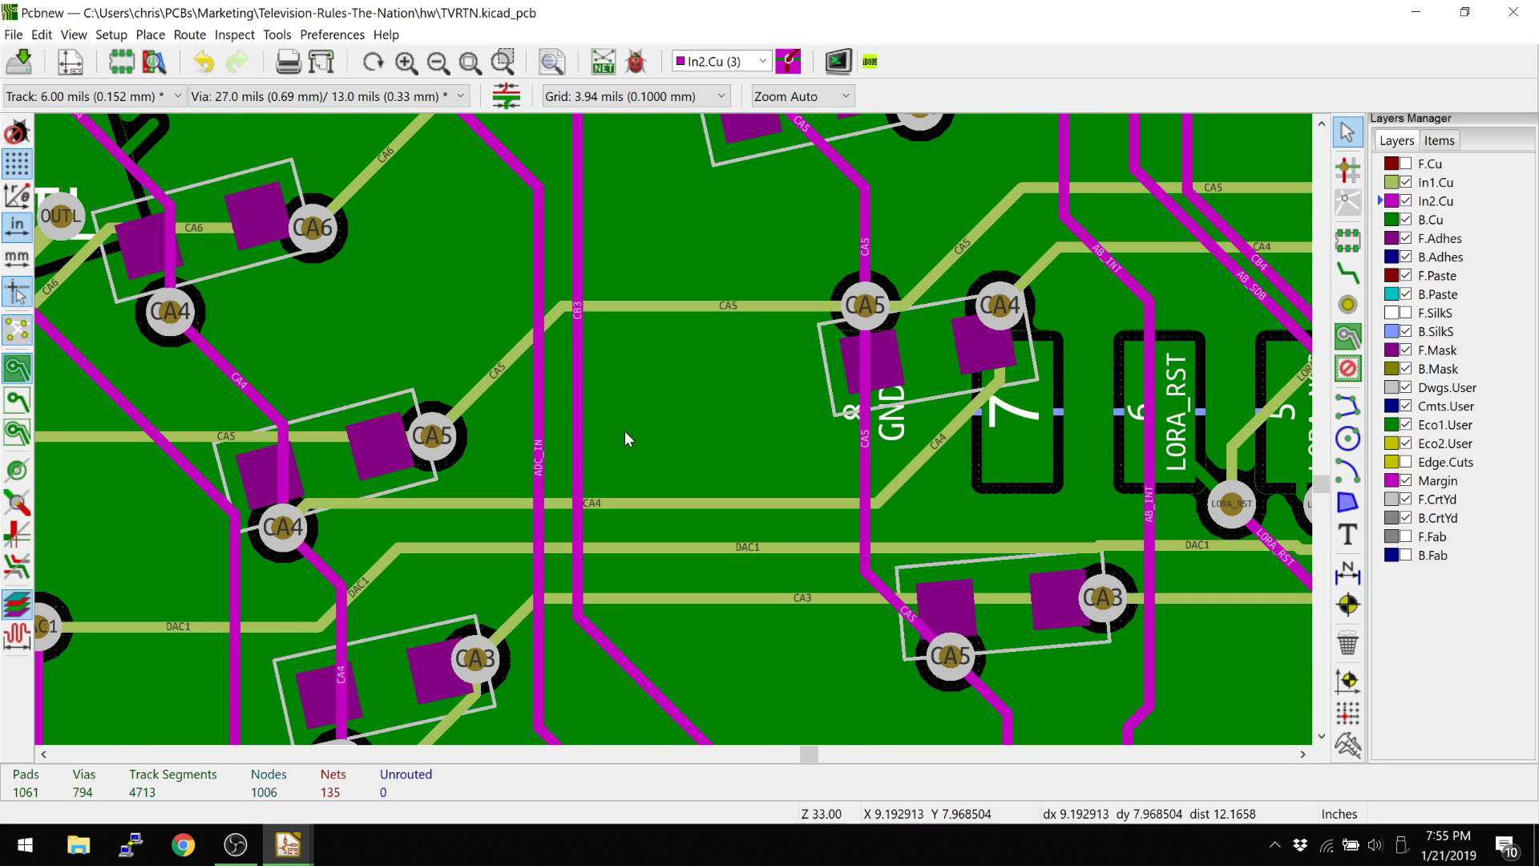
key(x)
click(580, 429)
scroll(665, 429, up, 6)
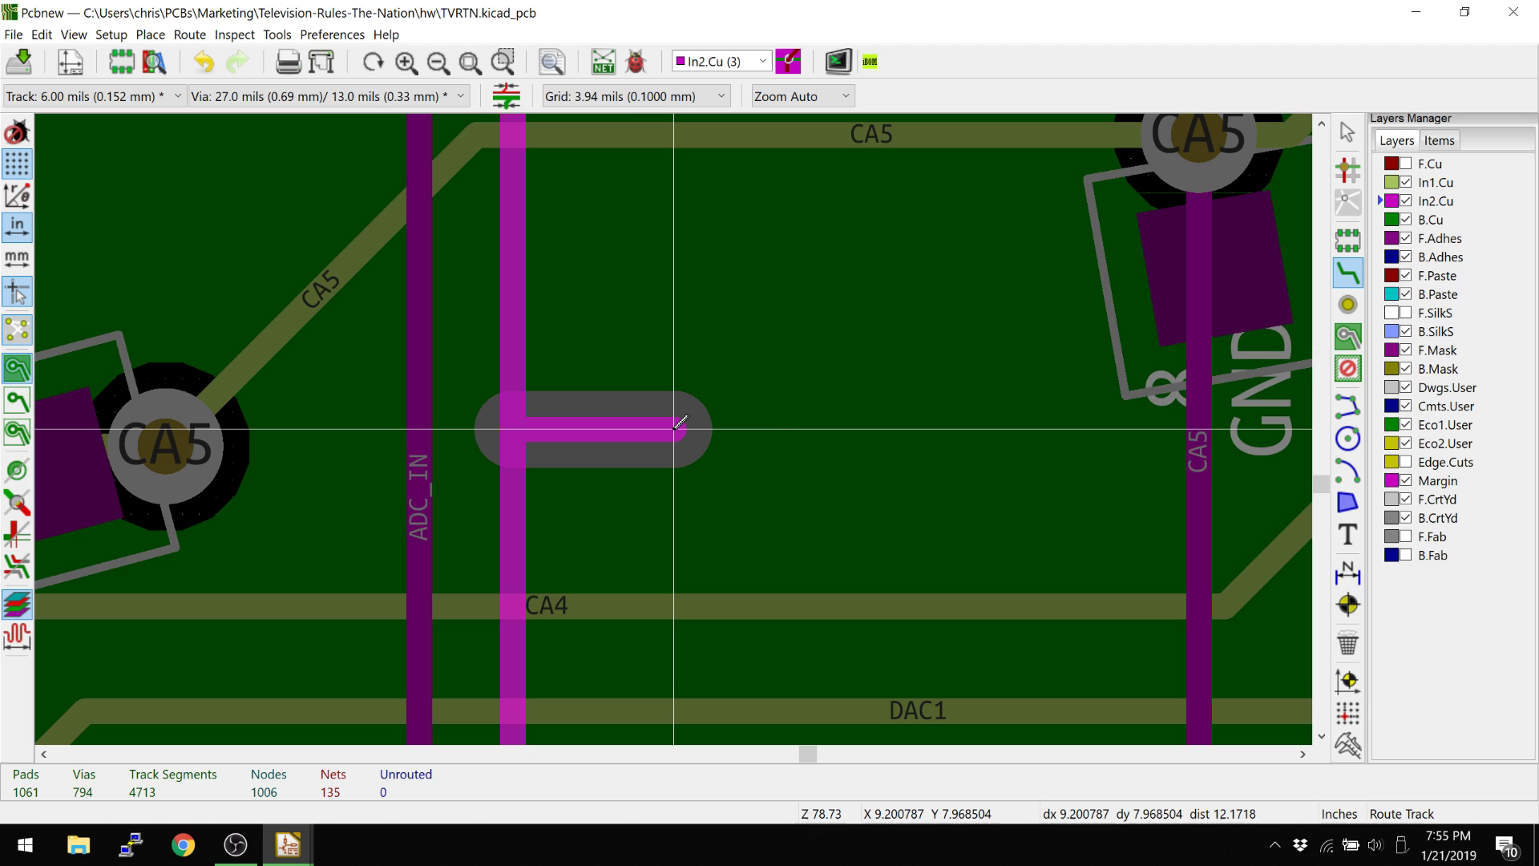
scroll(675, 428, down, 2)
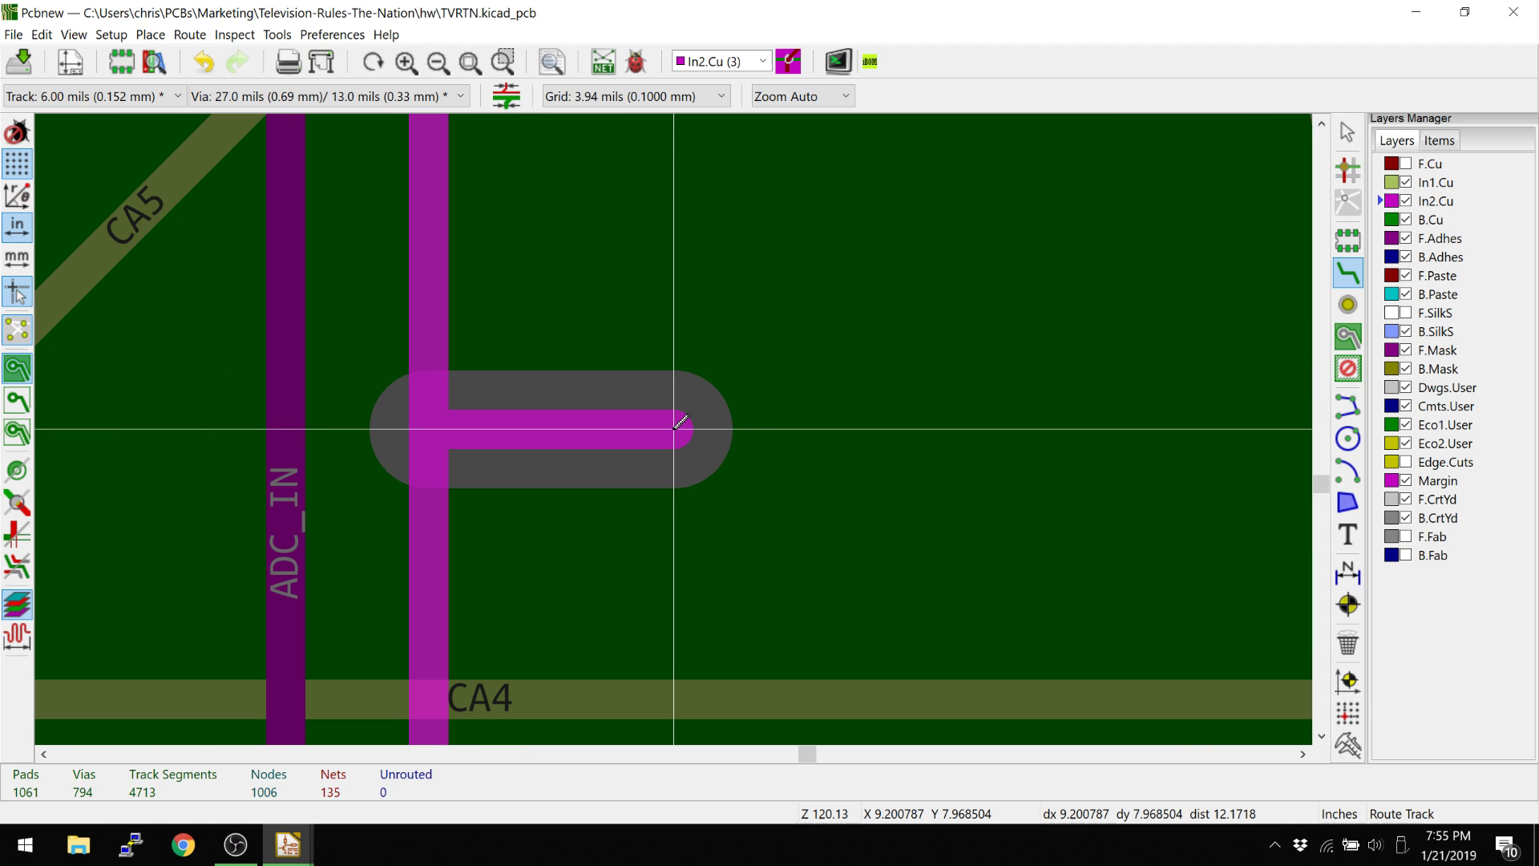
scroll(674, 424, down, 4)
scroll(674, 425, up, 6)
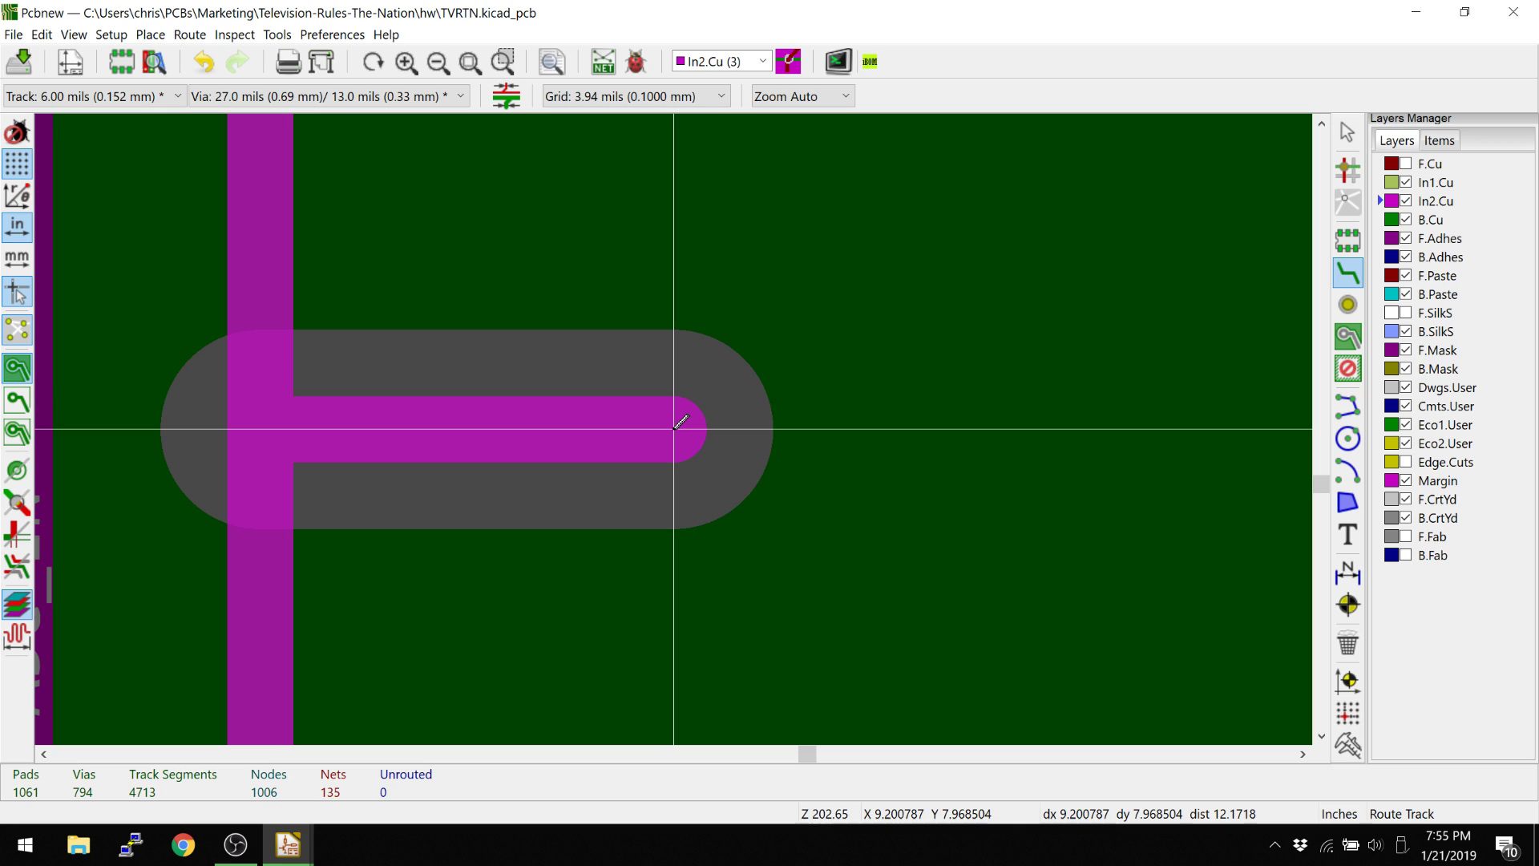
scroll(674, 427, down, 1)
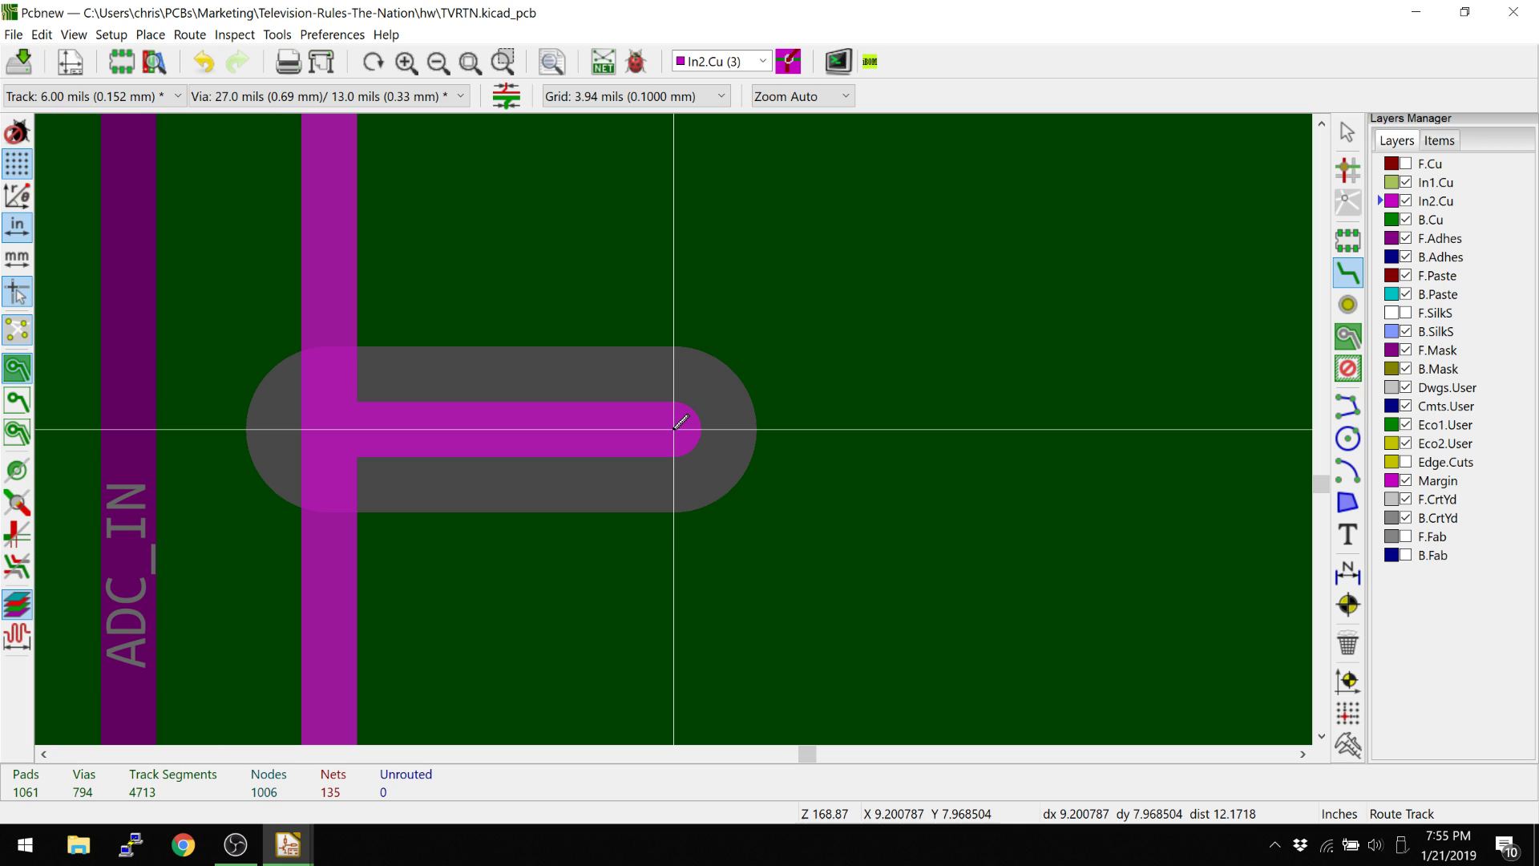
key(Escape)
click(112, 35)
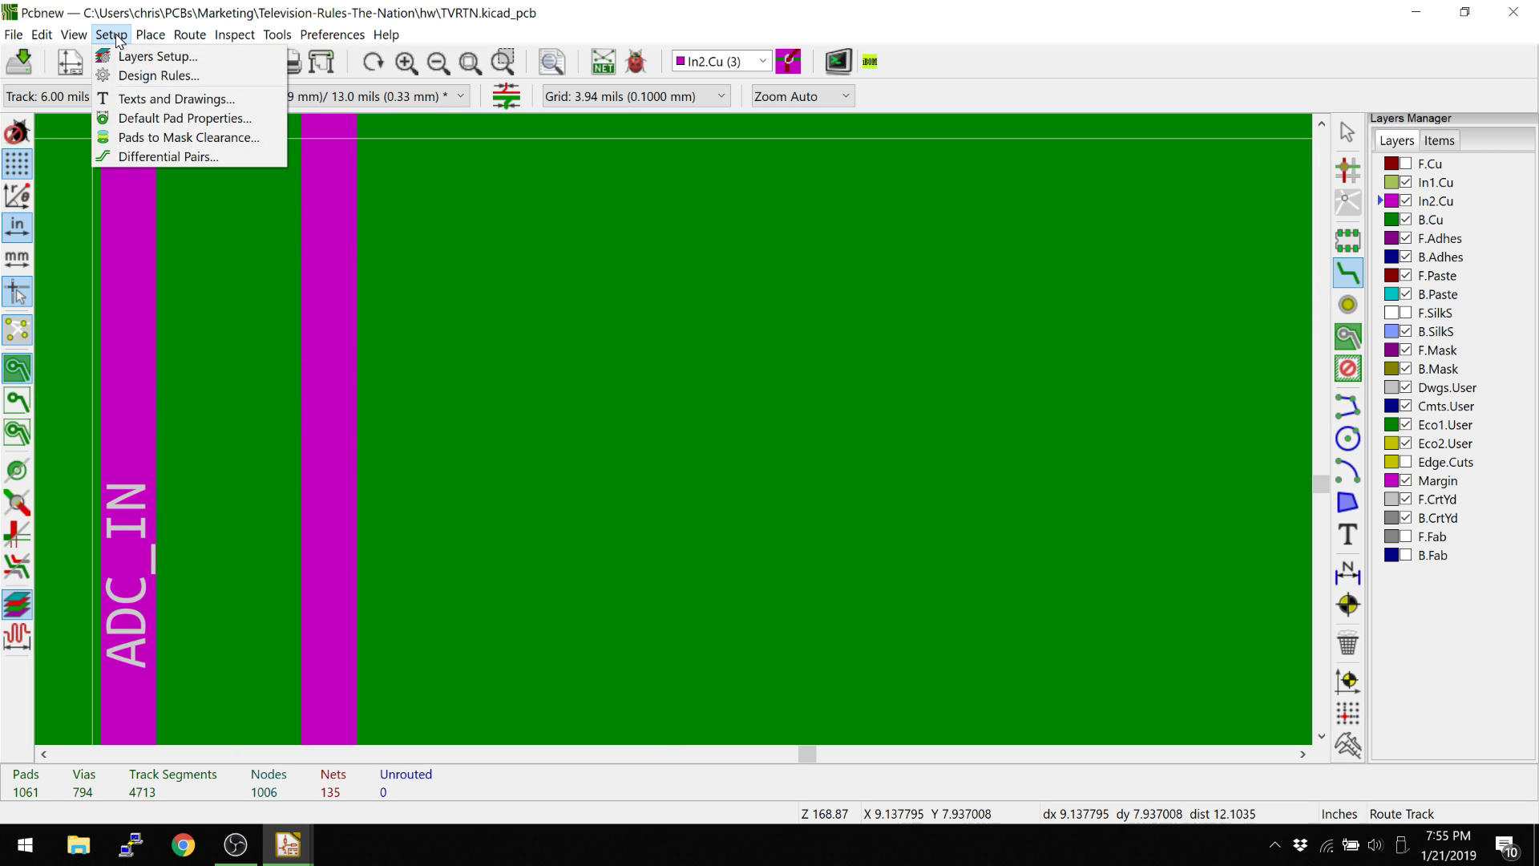
key(Escape)
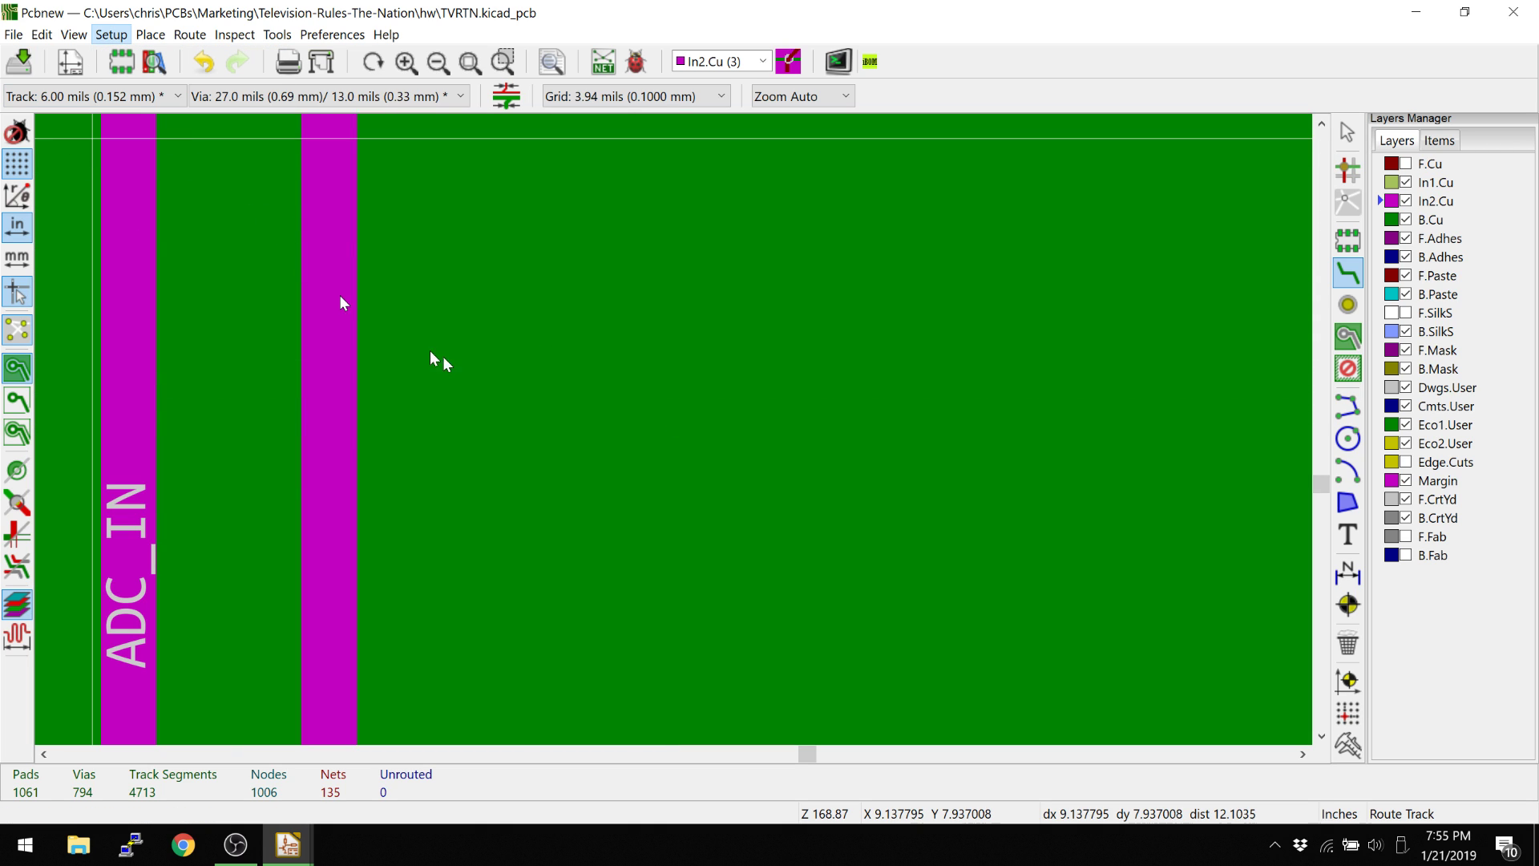
key(Escape)
scroll(481, 361, down, 3)
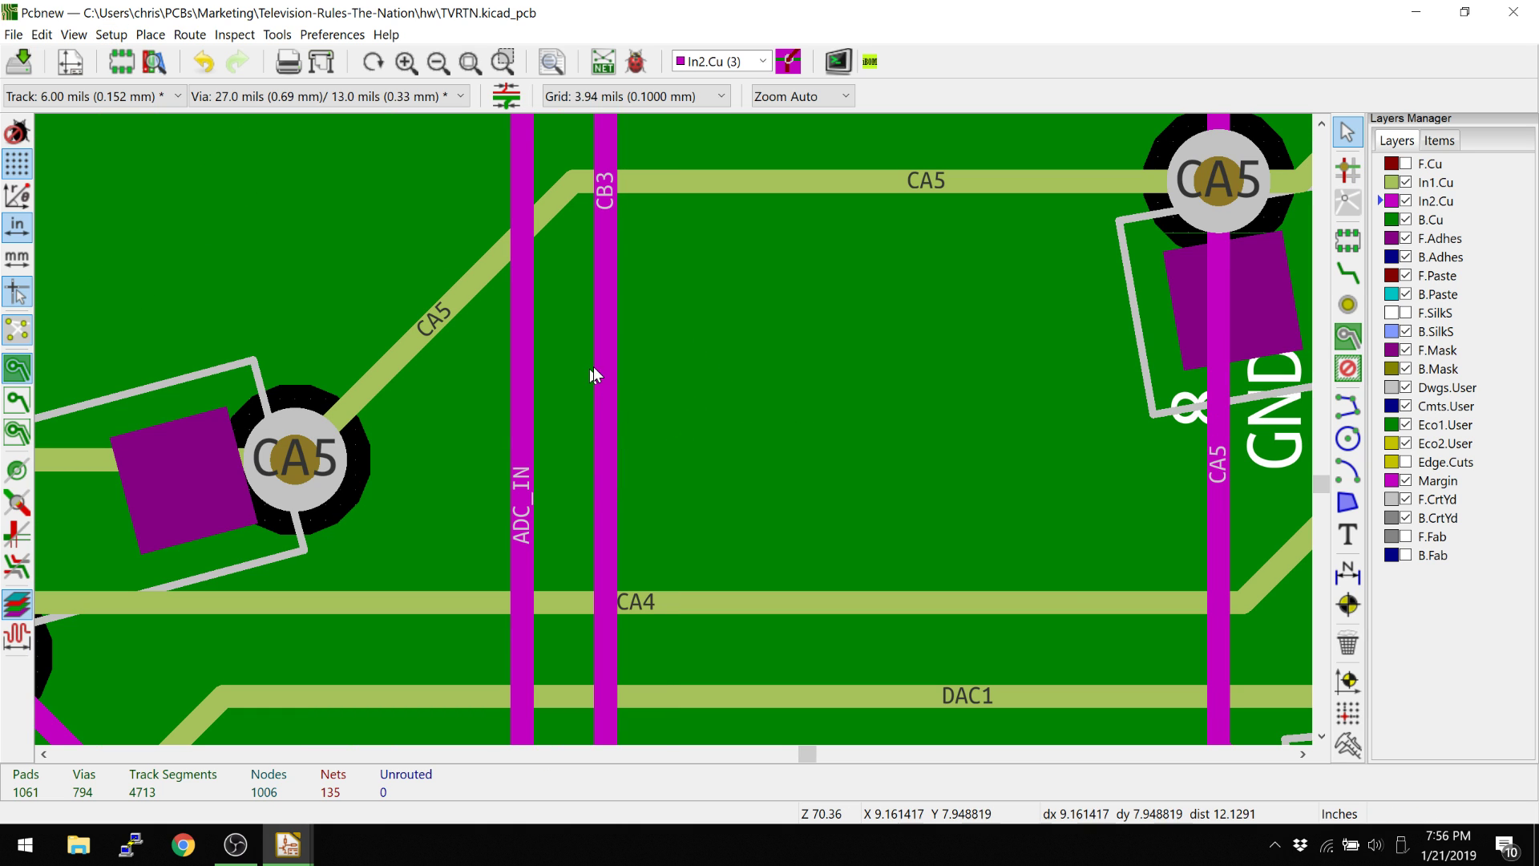
scroll(680, 435, down, 3)
middle_drag(737, 407, 544, 414)
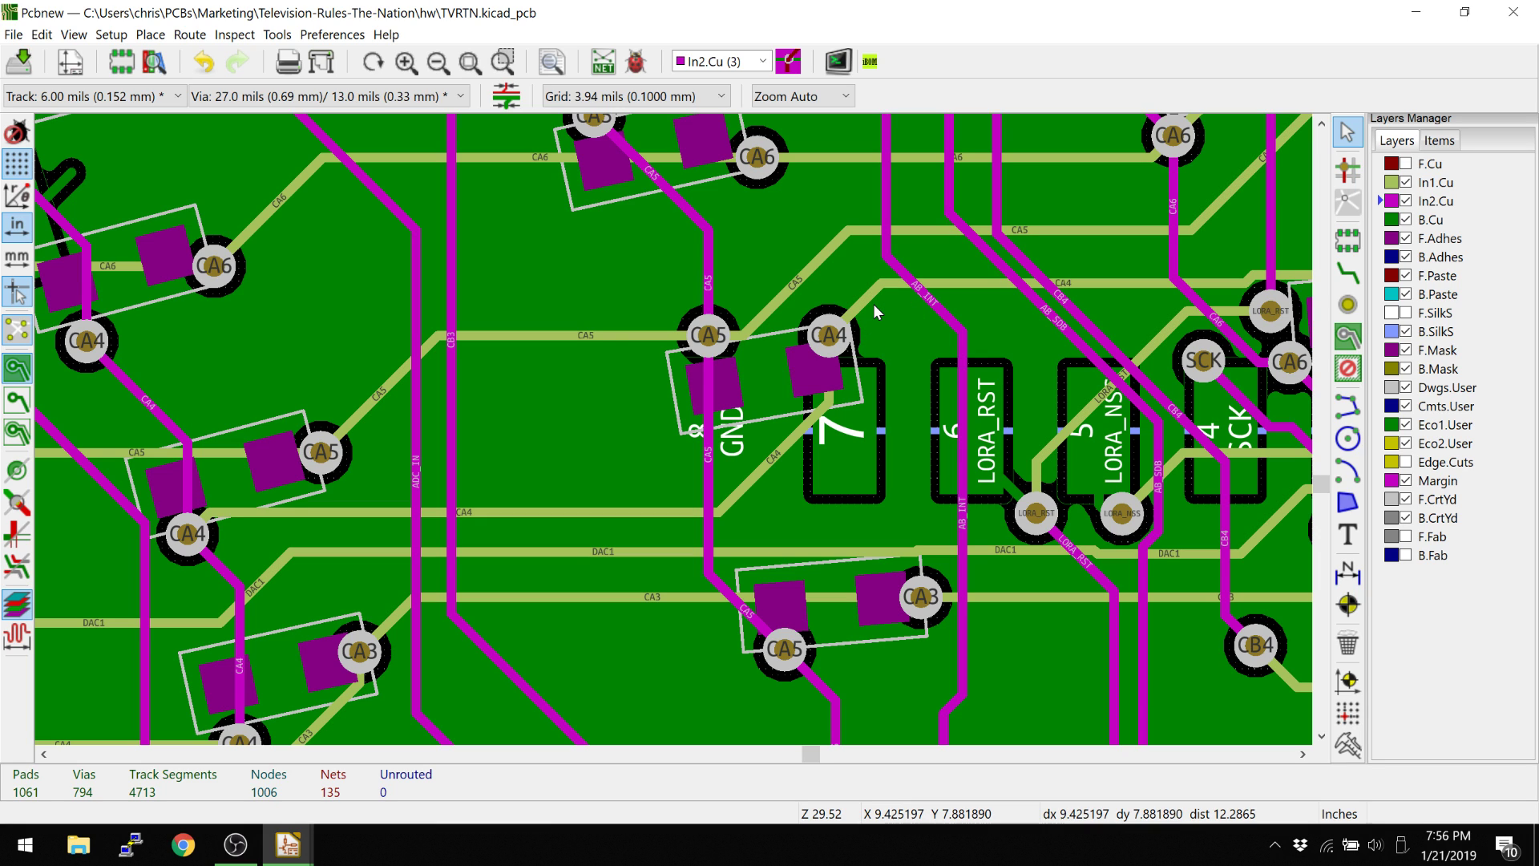
scroll(481, 371, up, 1)
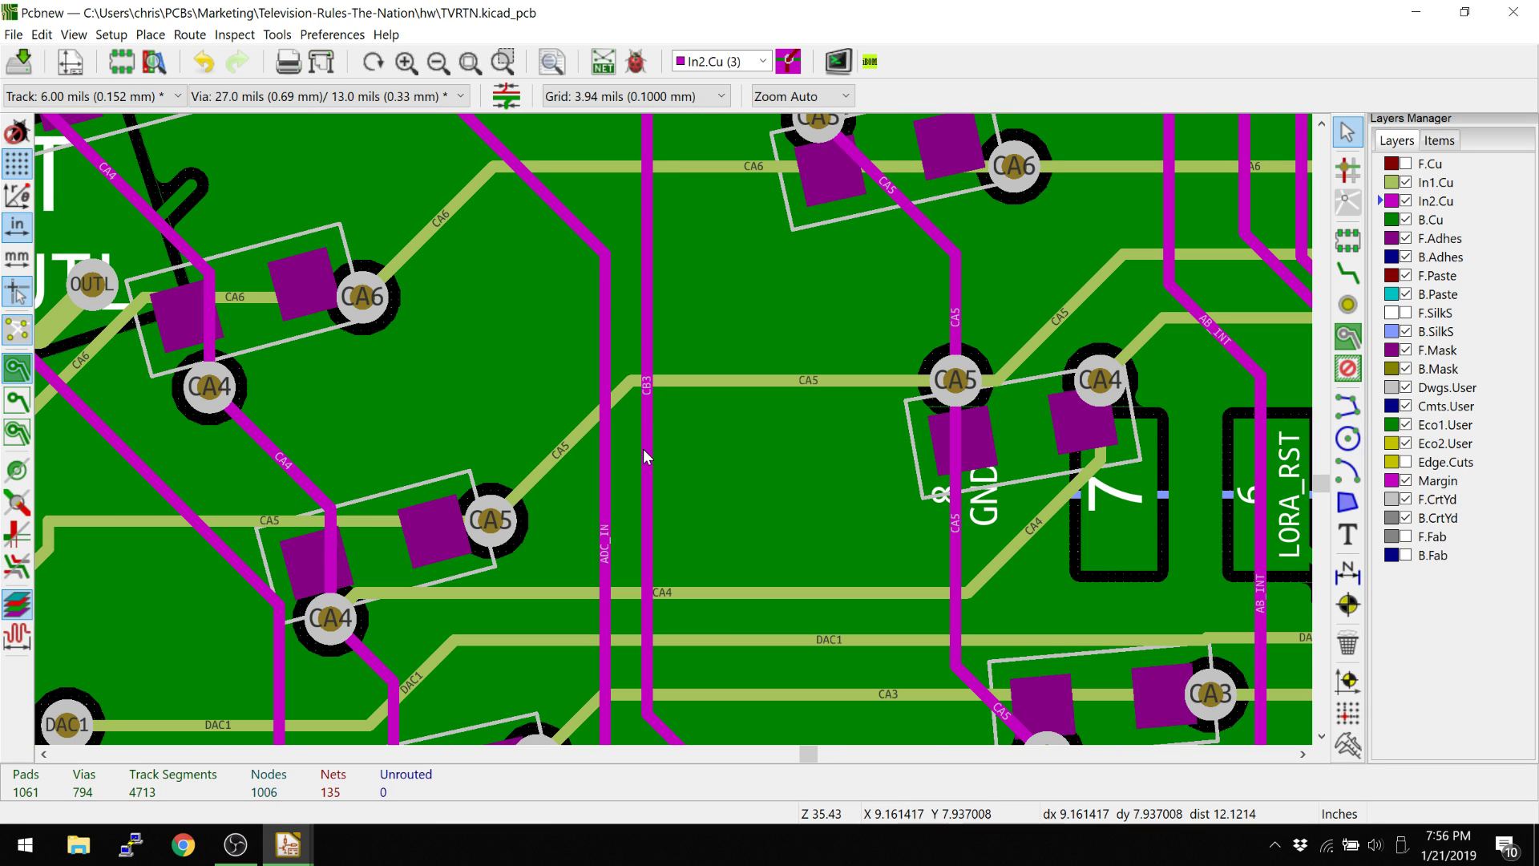